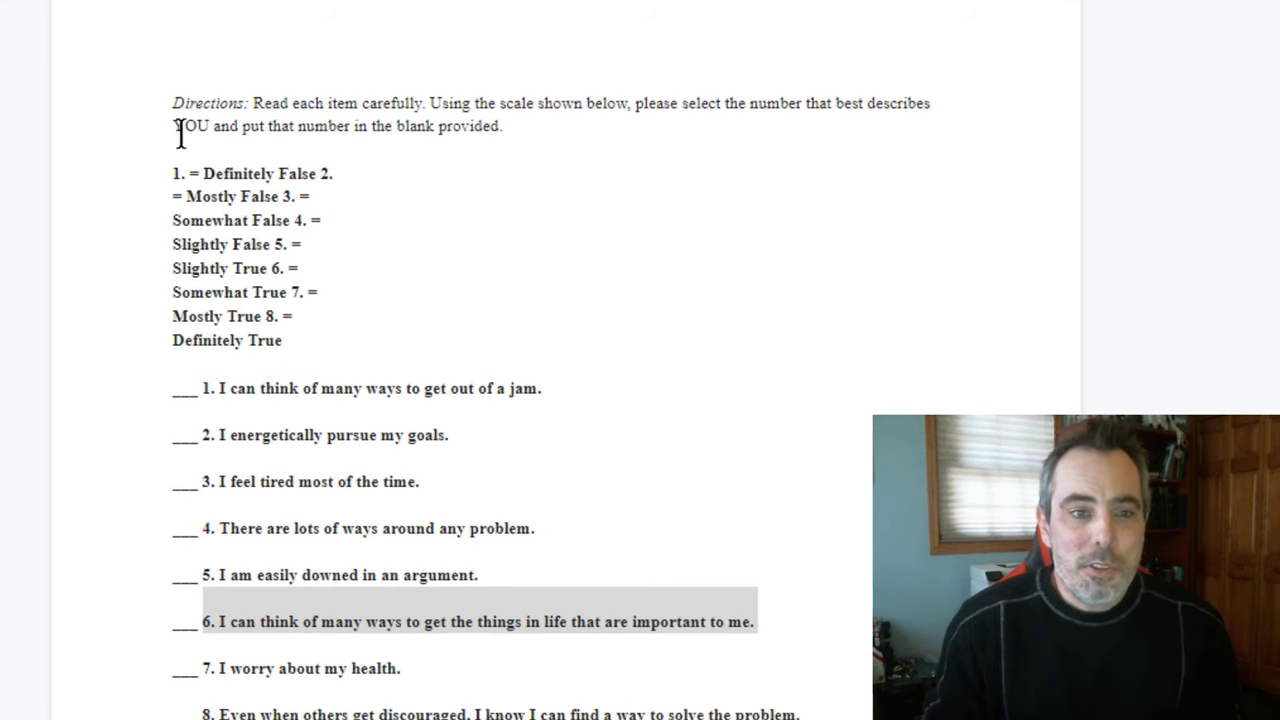
- Select the Adult Hope Scale's eight-point answer scale, from '1.' through 'Definitely True'
{"action": "left_click", "coordinate": [167, 174]}
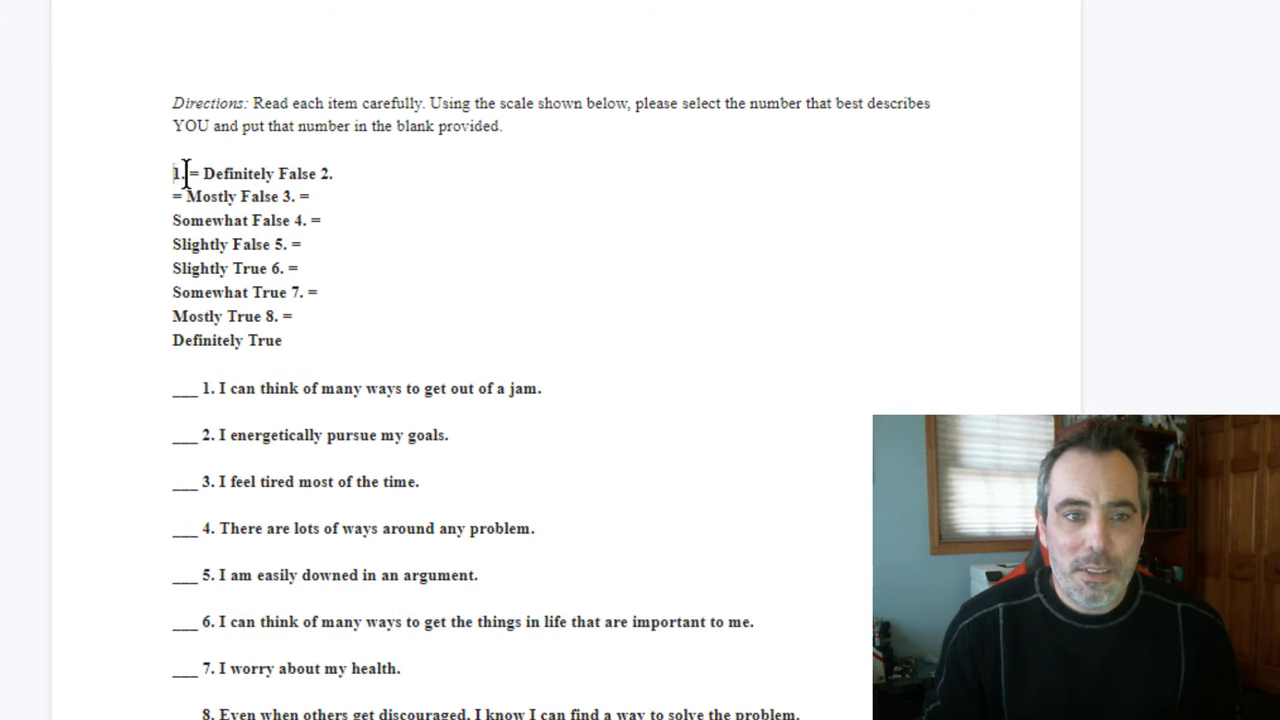
{"action": "left_click_drag", "start_coordinate": [188, 174], "coordinate": [297, 348]}
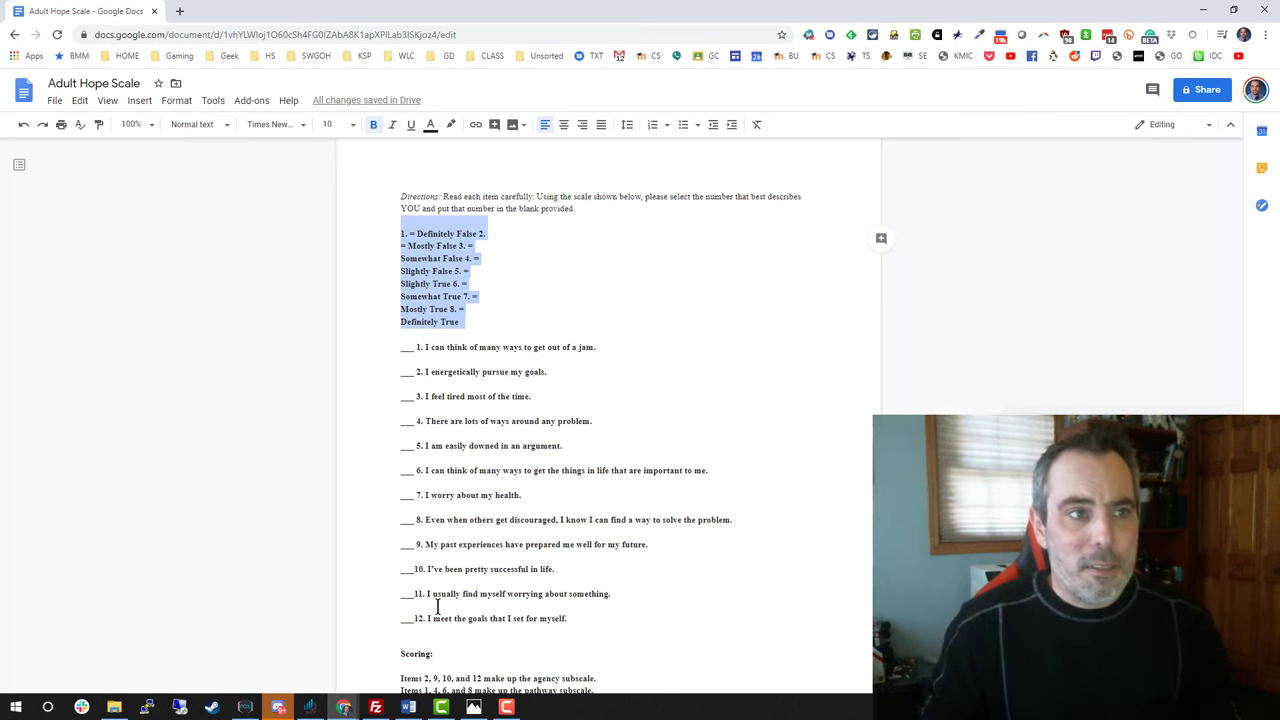
- Move the Docs window aside, hide the bookmarks bar and begin entering the account e-mail
{"action": "left_click_drag", "start_coordinate": [60, 12], "coordinate": [1270, 220]}
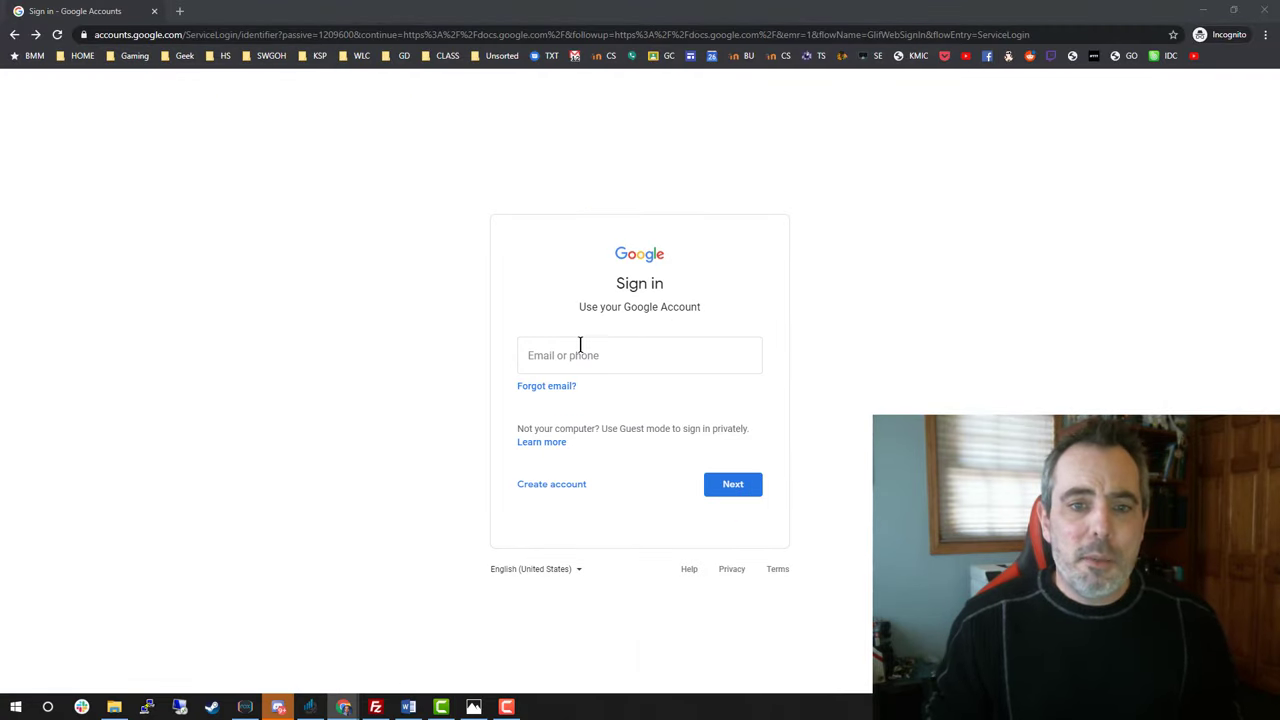
{"action": "left_click", "coordinate": [611, 364]}
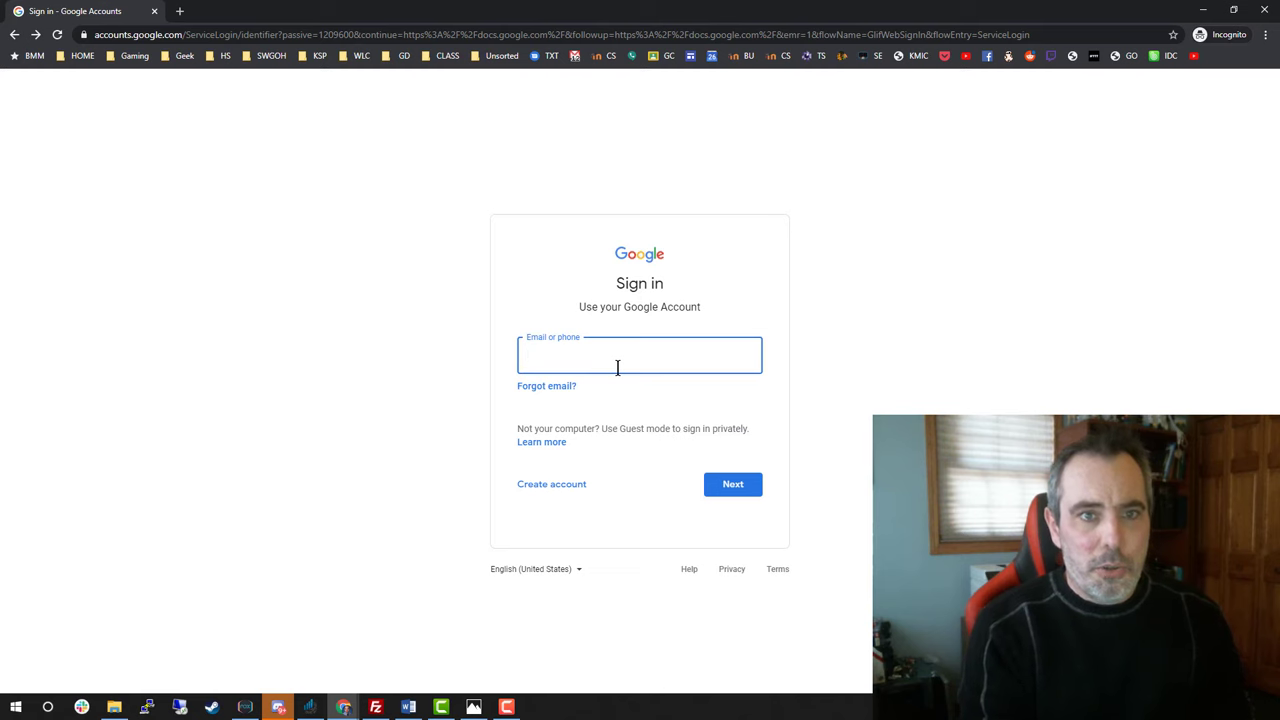
{"action": "key", "text": "ctrl+shift+b"}
{"action": "type", "text": "sushd"}
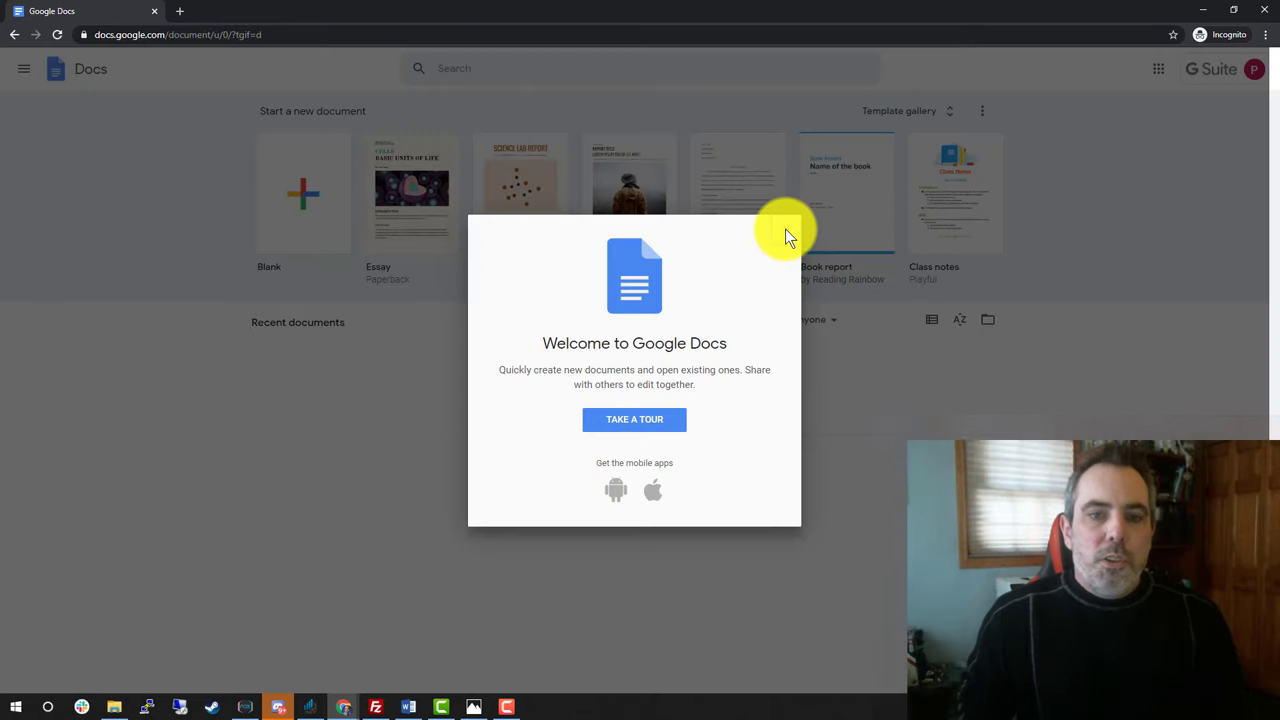
{"action": "left_click", "coordinate": [634, 420]}
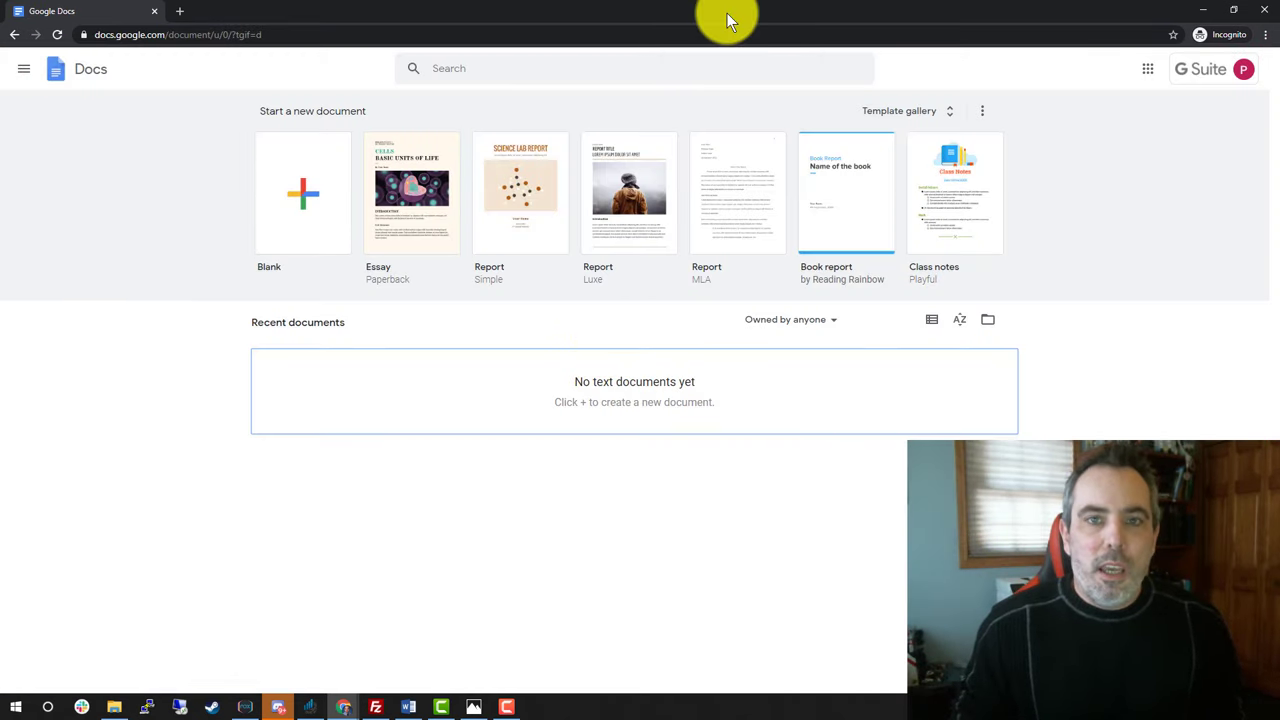
- Go to google.com and open Google Forms from the Google apps list
{"action": "left_click", "coordinate": [718, 37]}
{"action": "type", "text": "google.com"}
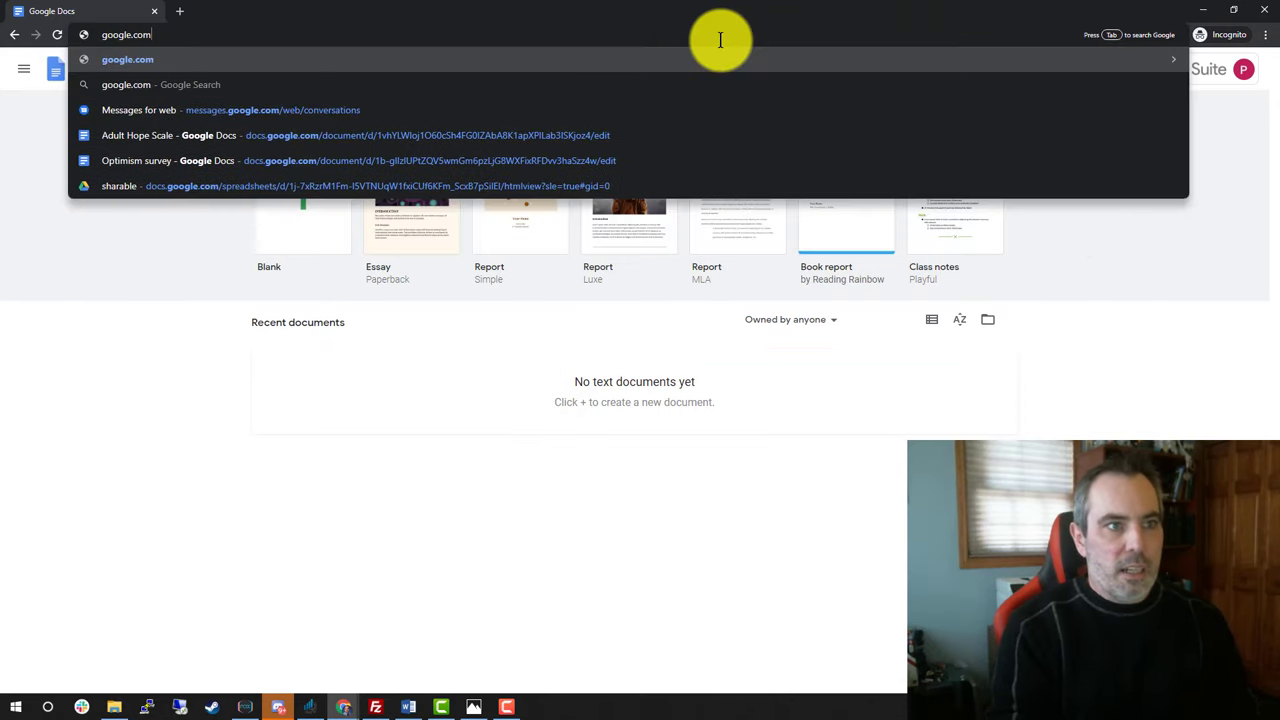
{"action": "key", "text": "Return"}
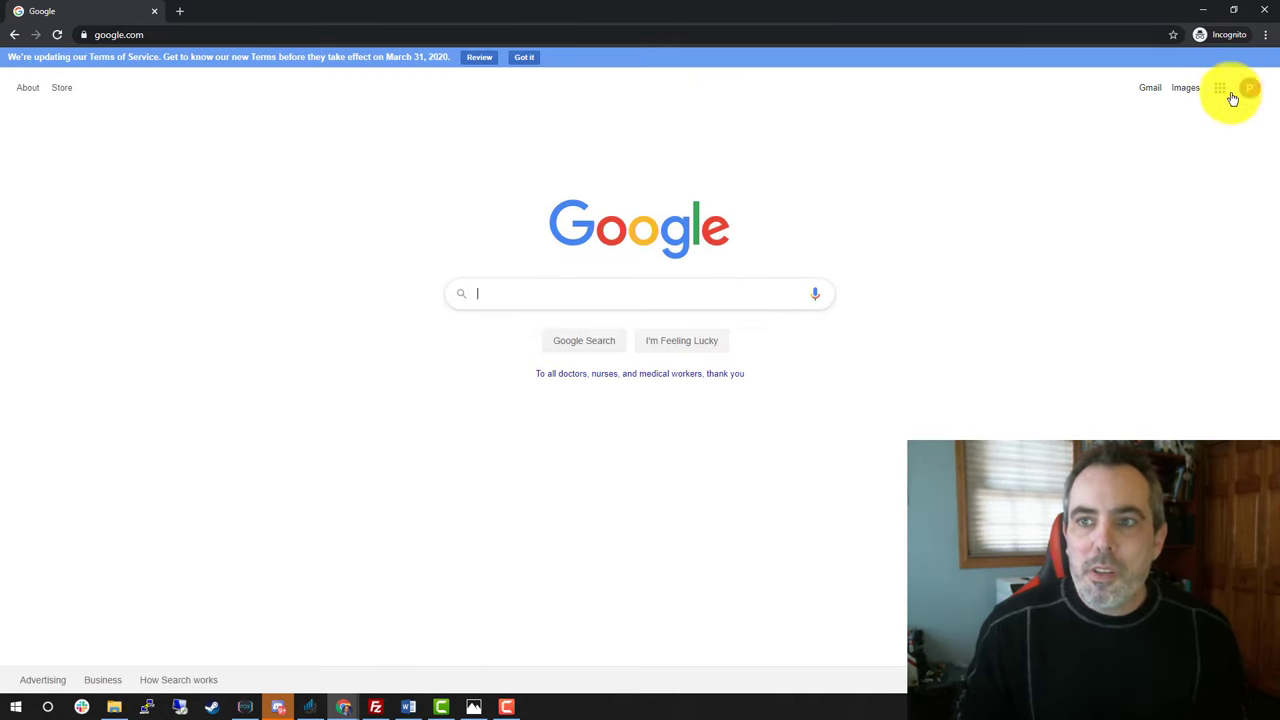
{"action": "left_click", "coordinate": [1220, 88]}
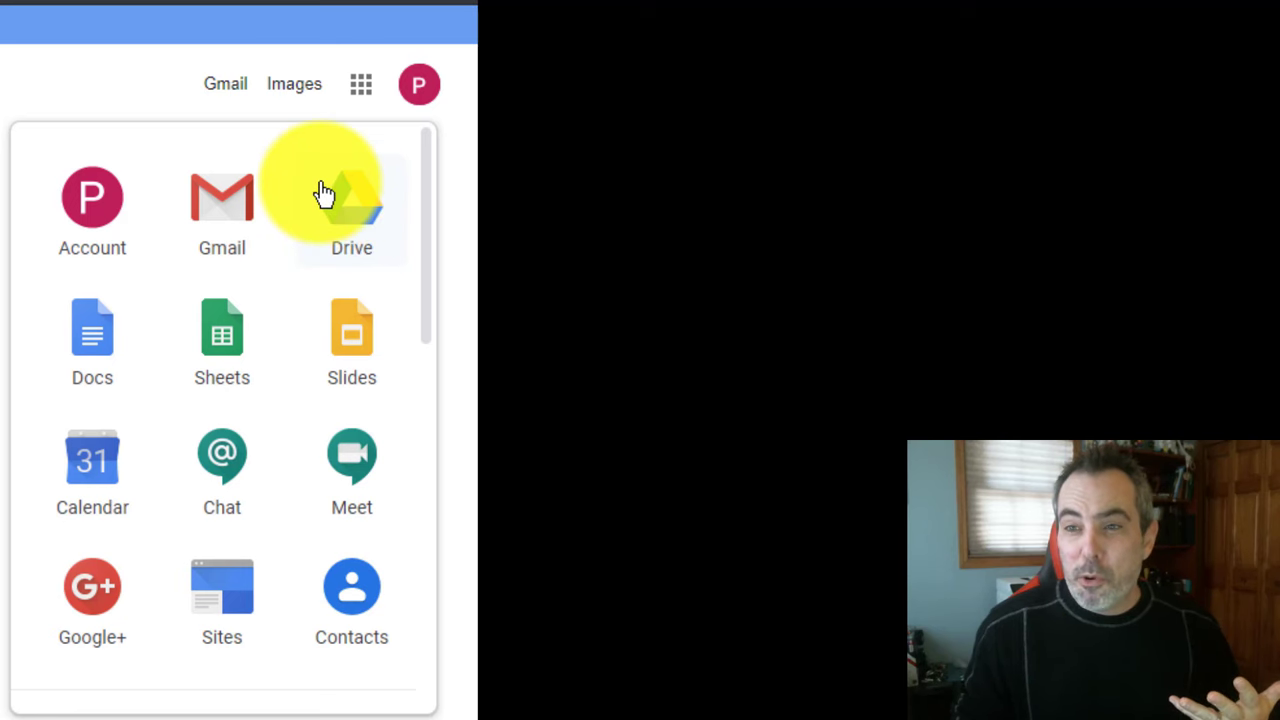
{"action": "scroll", "coordinate": [325, 193], "scroll_direction": "down", "scroll_amount": 5}
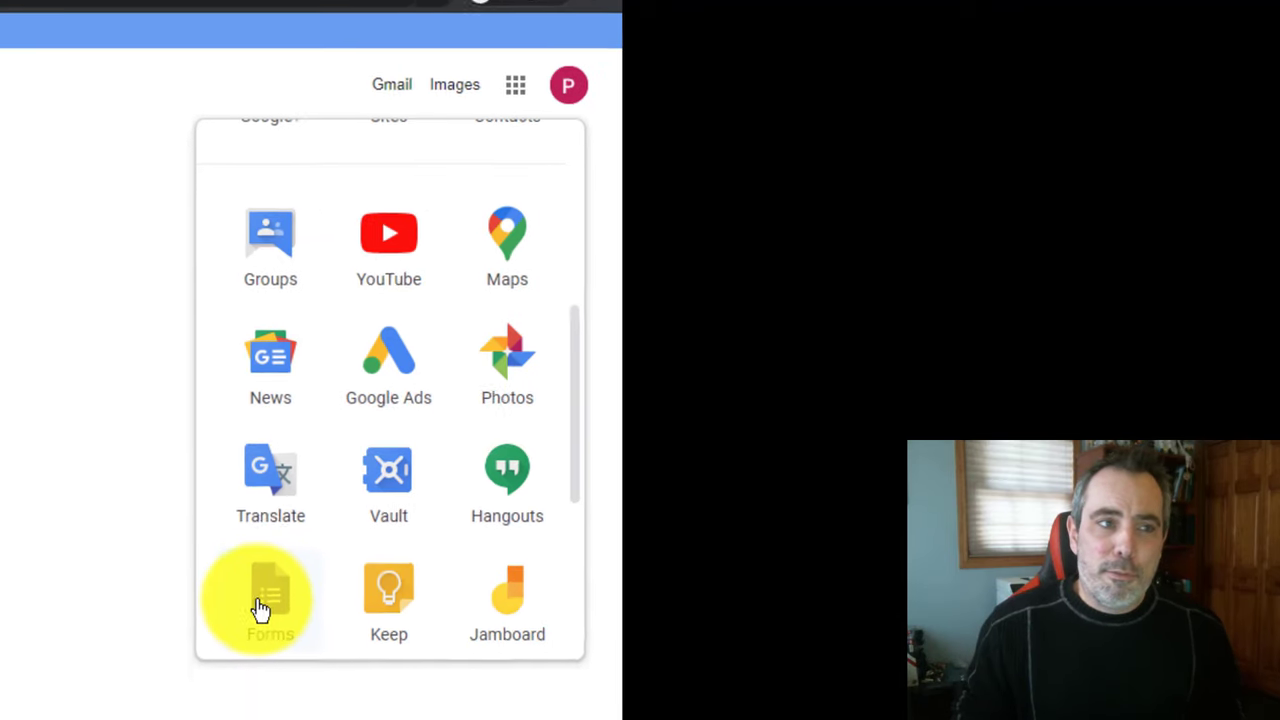
{"action": "left_click", "coordinate": [262, 598]}
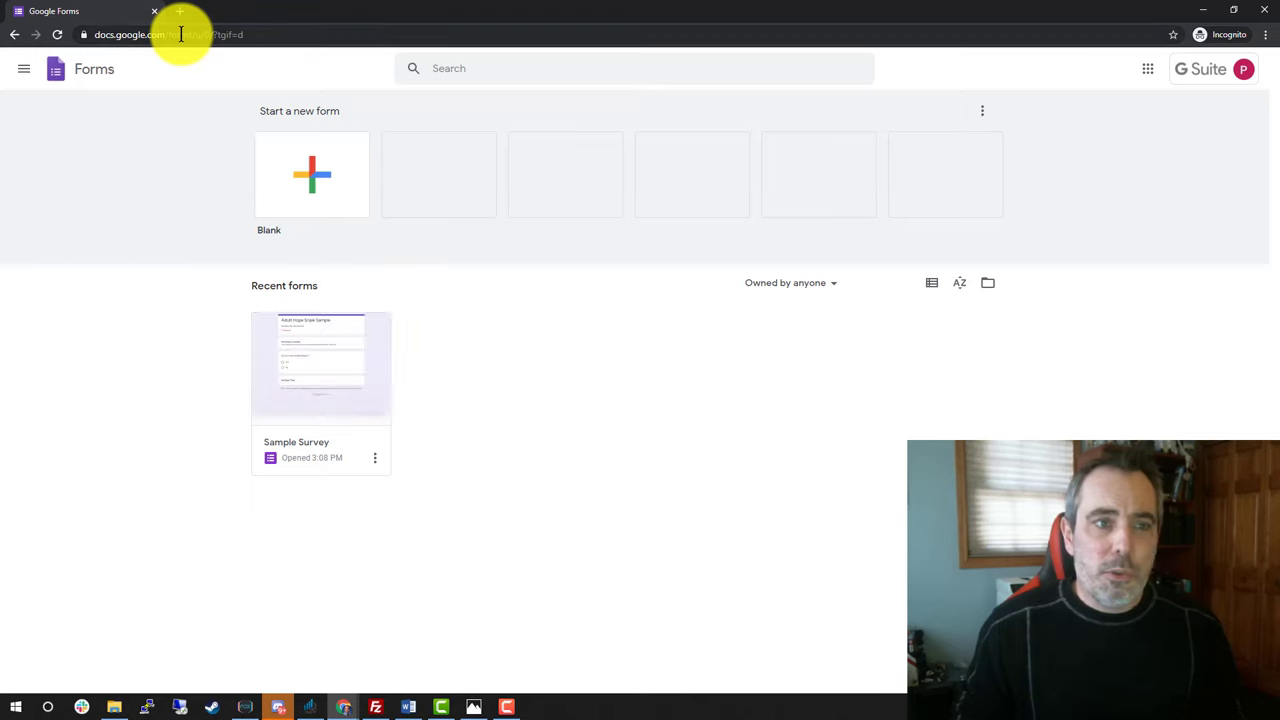
- Create a blank form and rename its file to 'EDU--101 Assignment 3'
{"action": "left_click", "coordinate": [306, 180]}
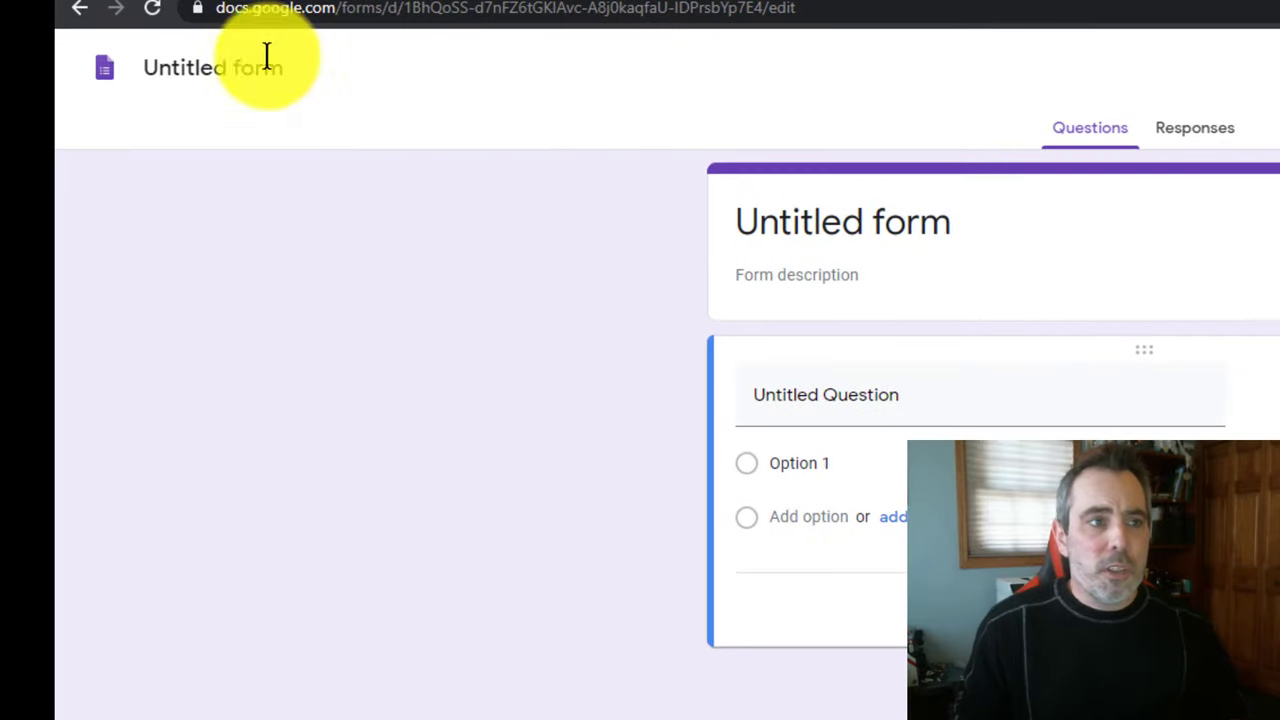
{"action": "left_click", "coordinate": [266, 62]}
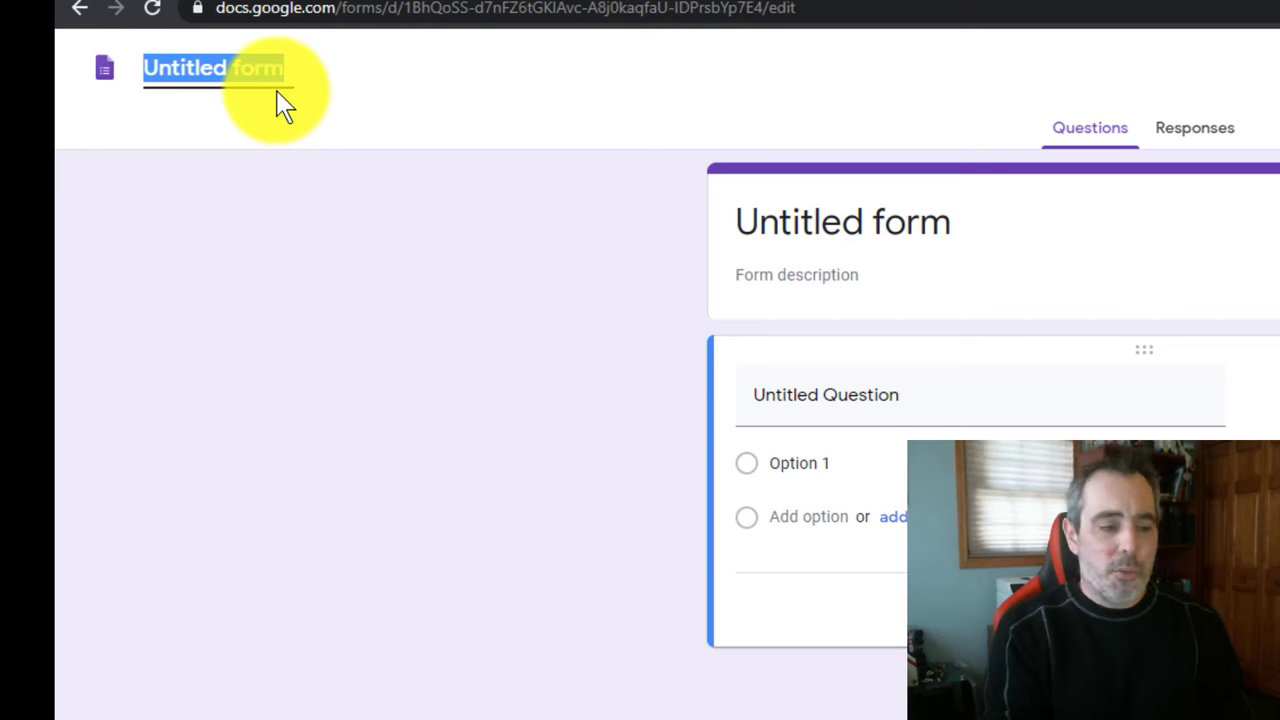
{"action": "type", "text": "EDU--"}
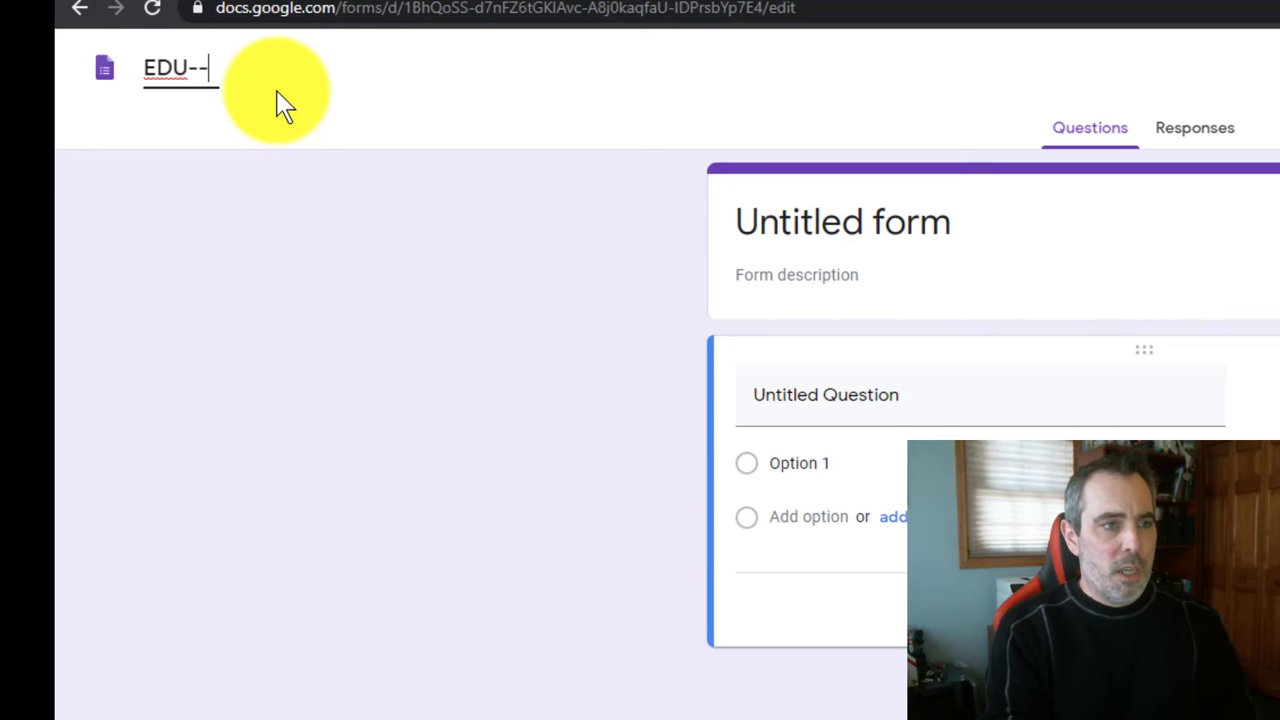
{"action": "key", "text": "Return"}
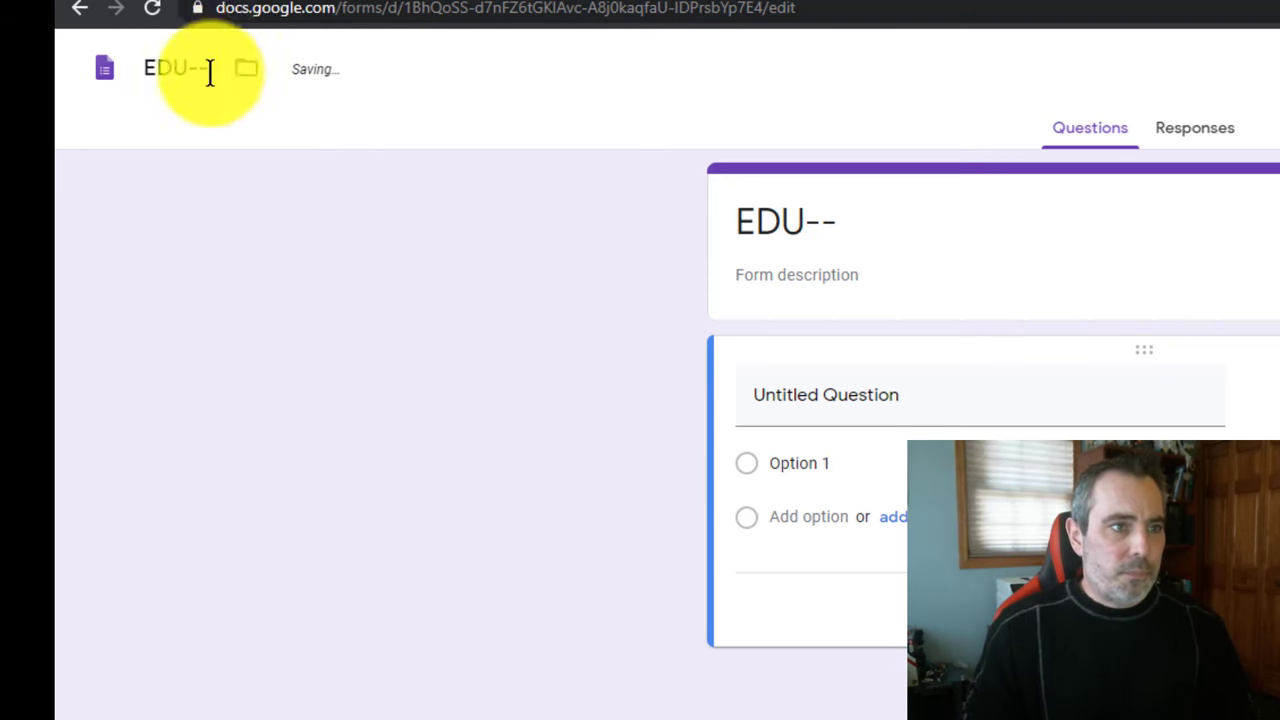
{"action": "left_click", "coordinate": [206, 72]}
{"action": "type", "text": "101 Assignment 3"}
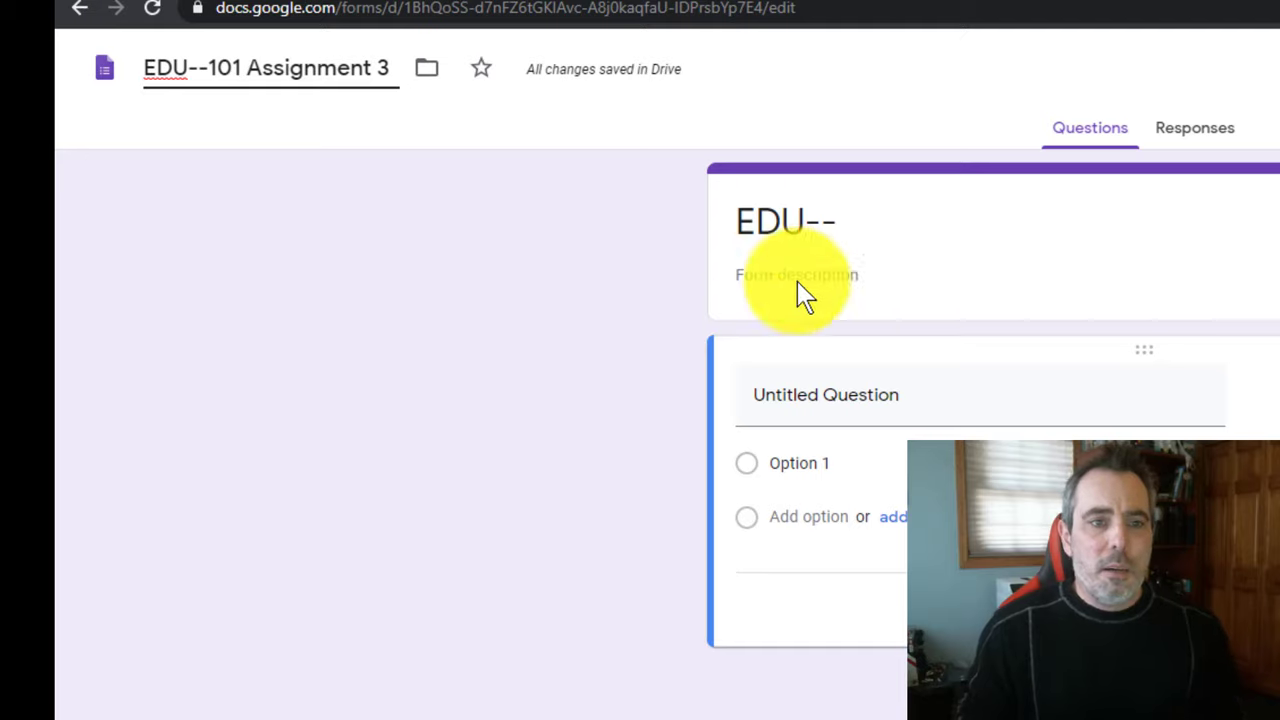
- Change the form title to 'Sample Adult Hope Scale'
{"action": "left_click", "coordinate": [820, 250]}
{"action": "left_click", "coordinate": [1019, 235]}
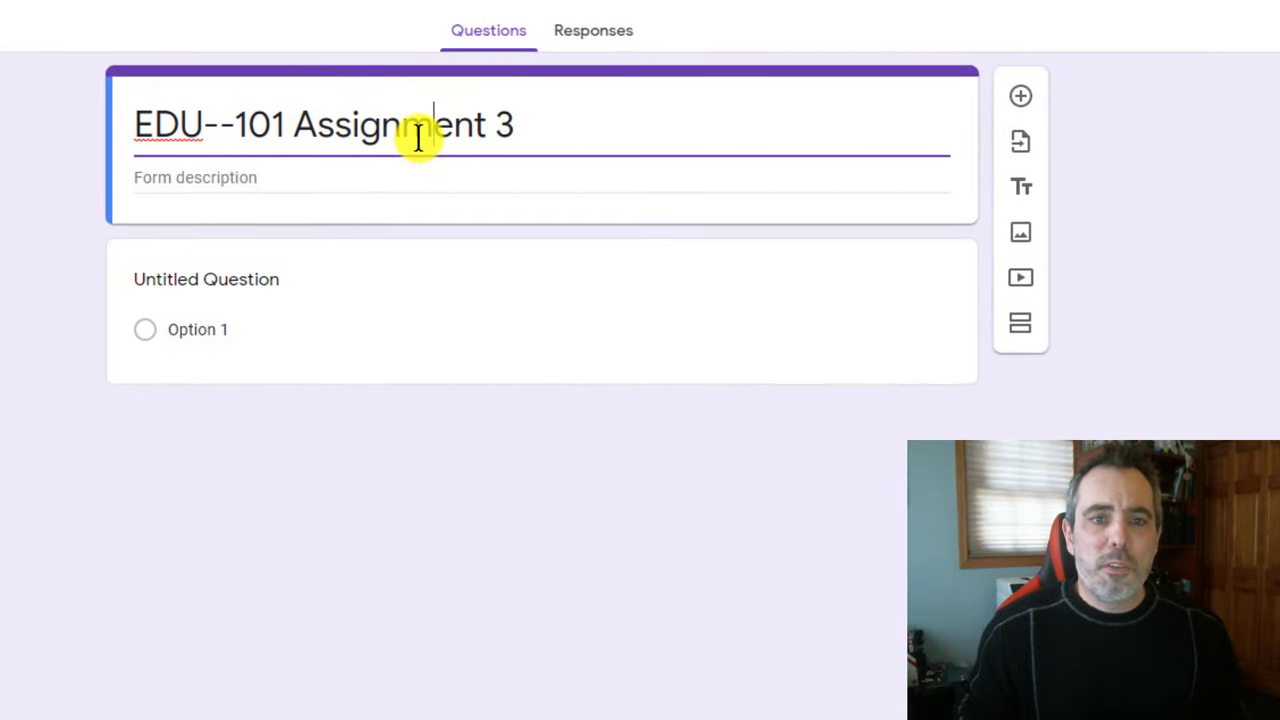
{"action": "triple_click", "coordinate": [418, 138]}
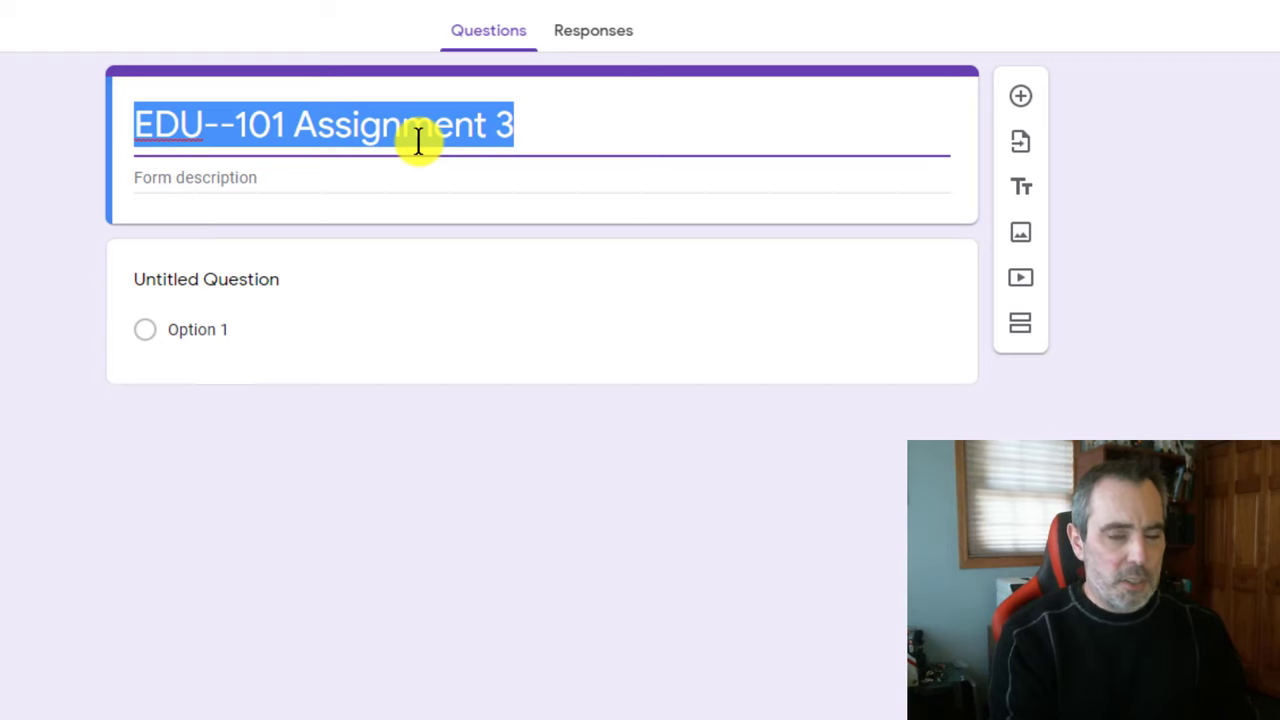
{"action": "type", "text": "Sample Adult Hope Scale"}
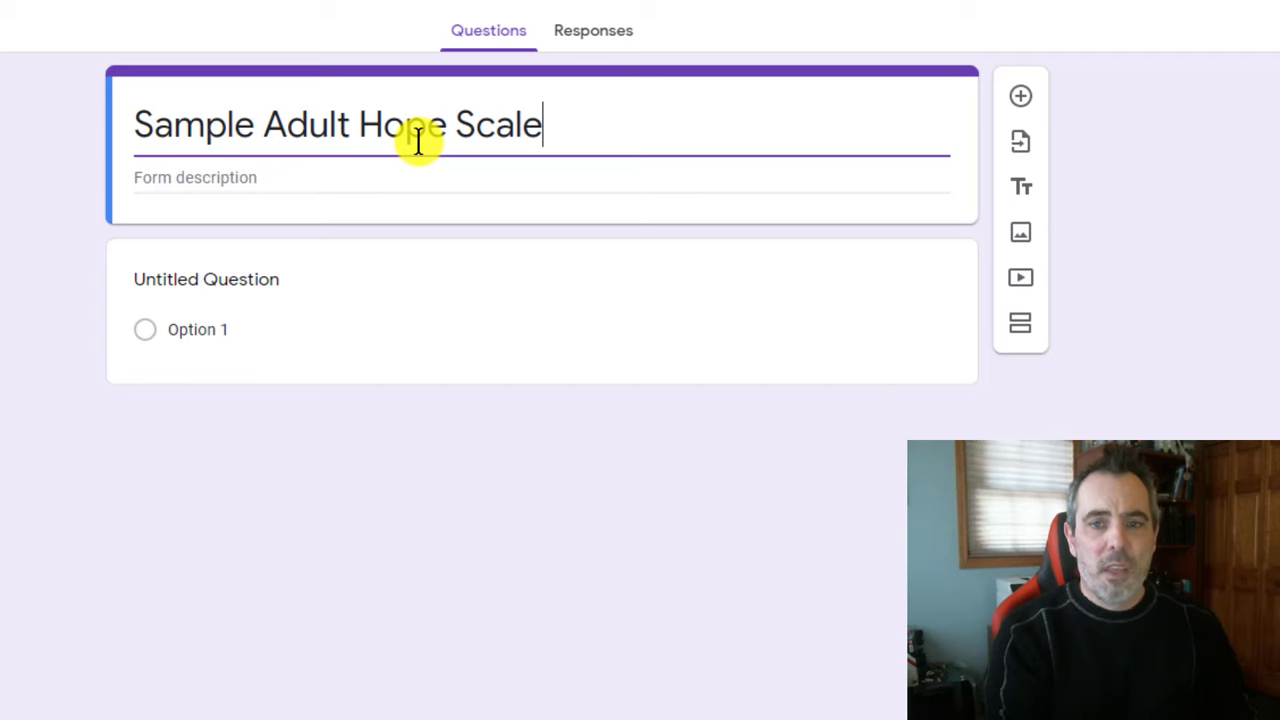
{"action": "left_click", "coordinate": [1072, 350]}
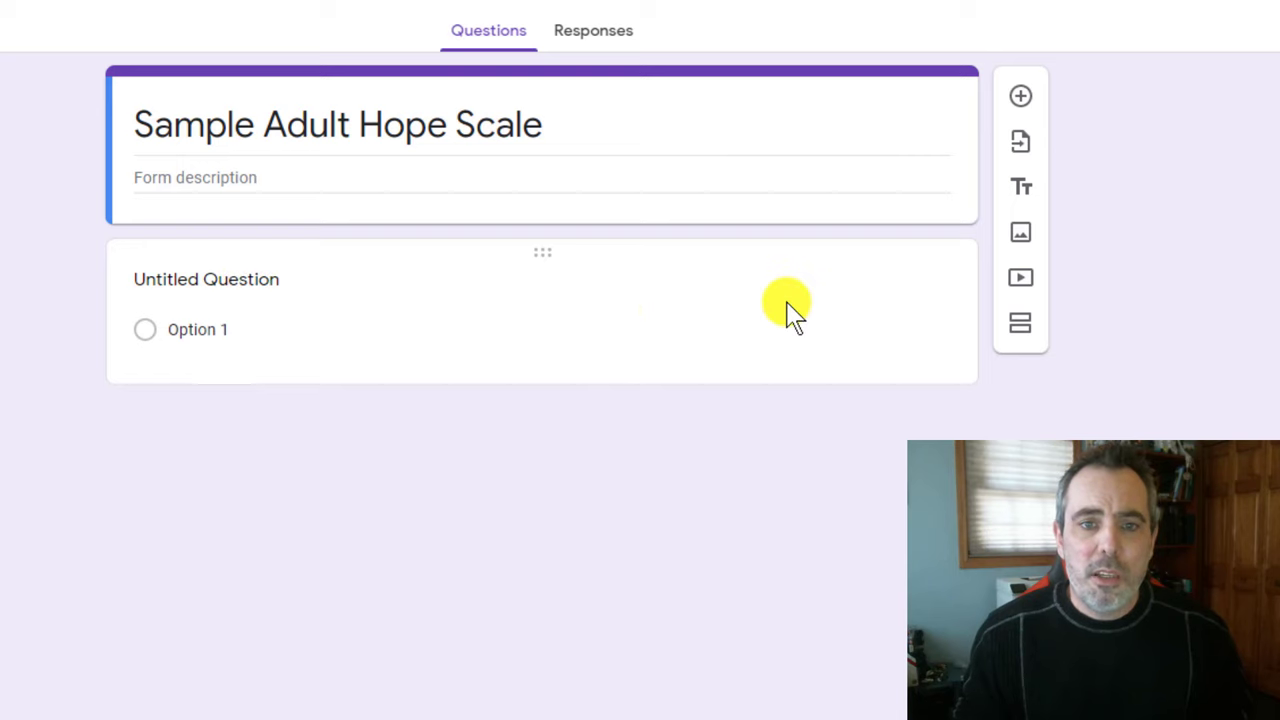
- Delete the default untitled question from the form
{"action": "left_click_drag", "start_coordinate": [546, 256], "coordinate": [323, 286]}
{"action": "left_click", "coordinate": [323, 286]}
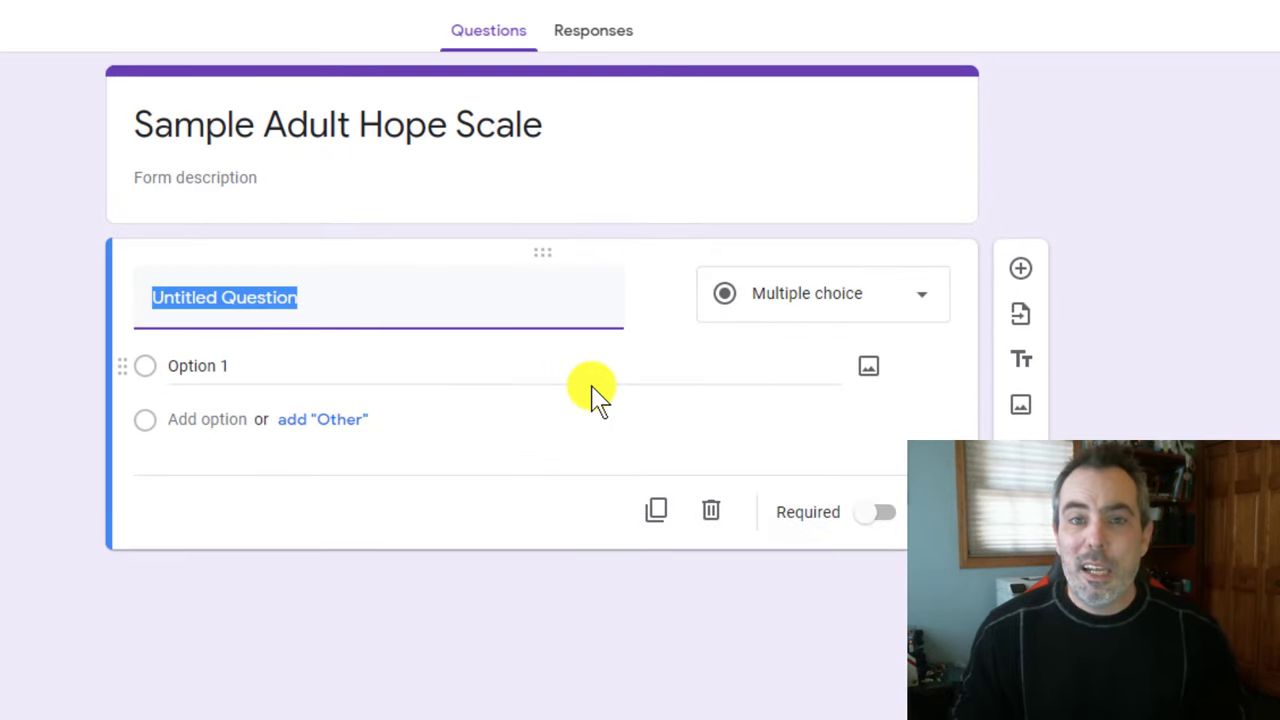
{"action": "left_click", "coordinate": [714, 512]}
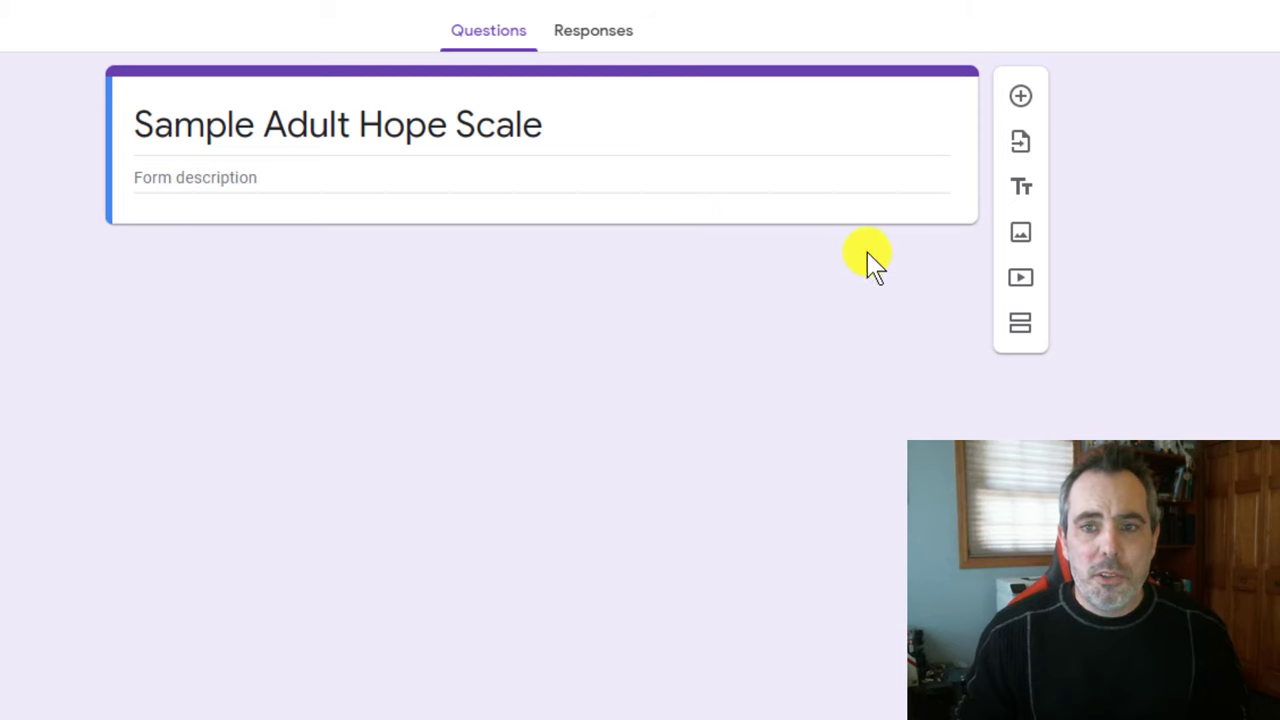
{"action": "left_click", "coordinate": [434, 185]}
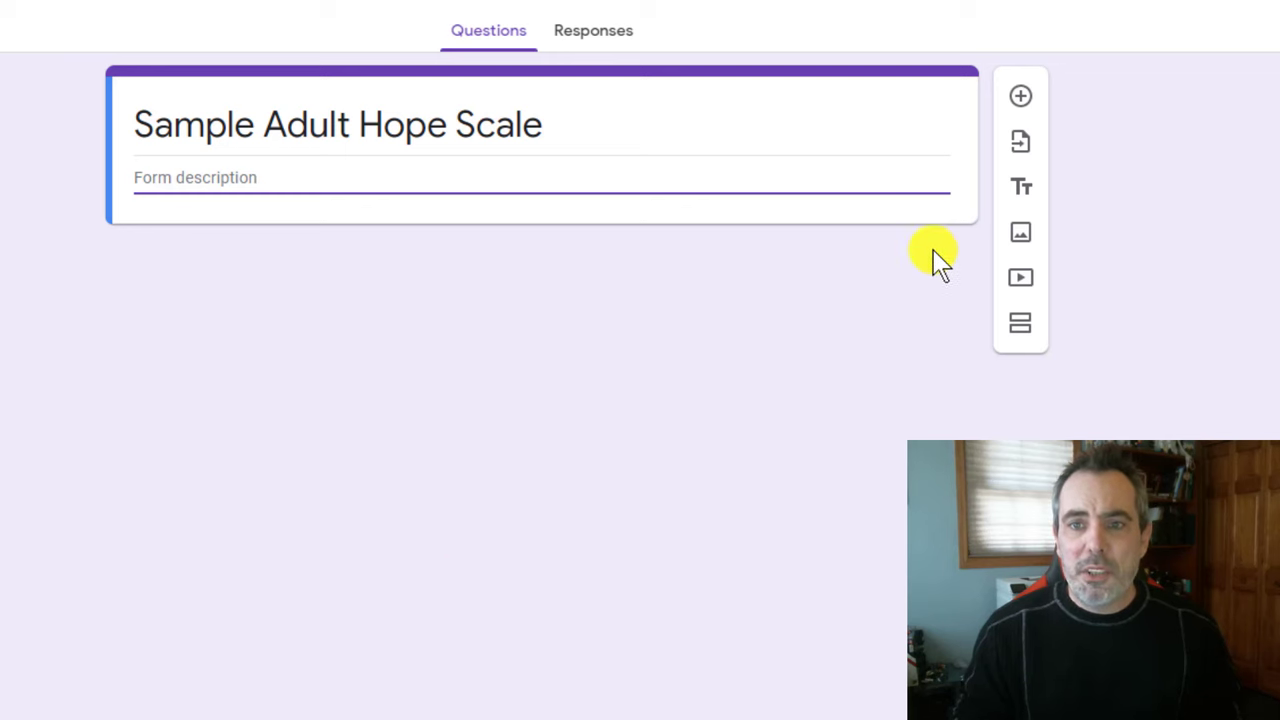
- Add an 'Informed Consent' title block followed by a participation question
{"action": "left_click", "coordinate": [1020, 192]}
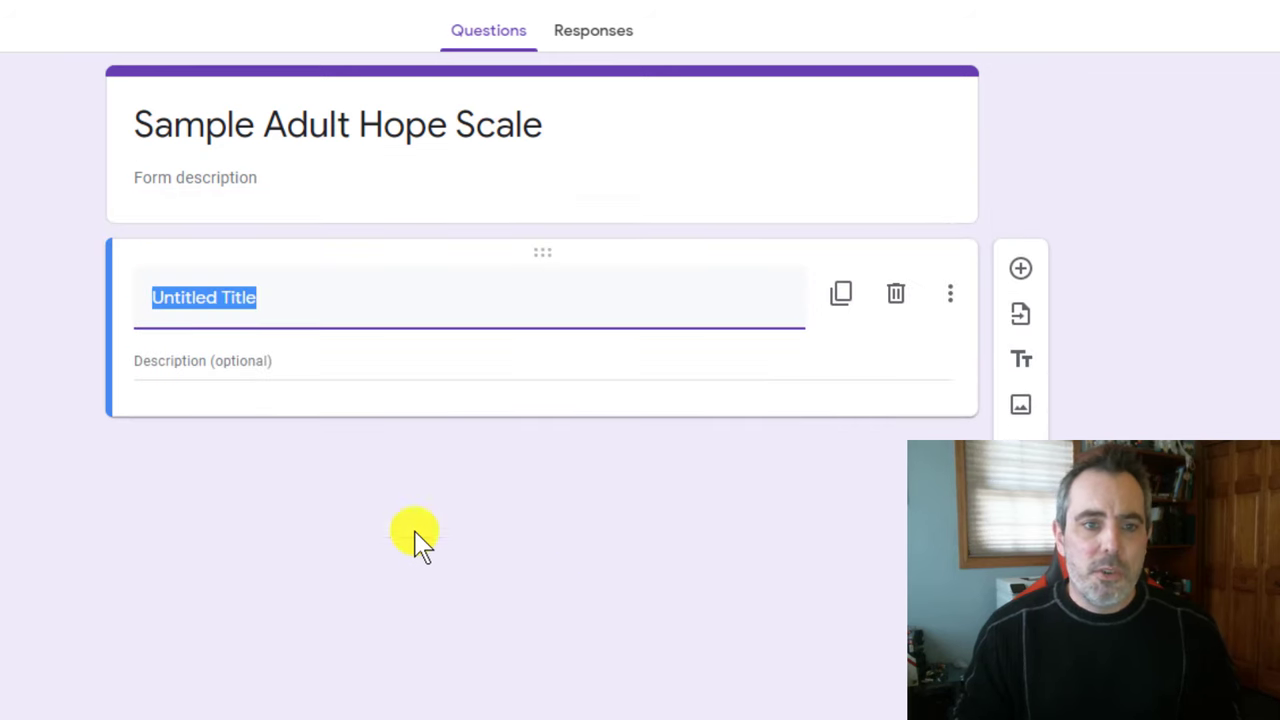
{"action": "type", "text": "Informe"}
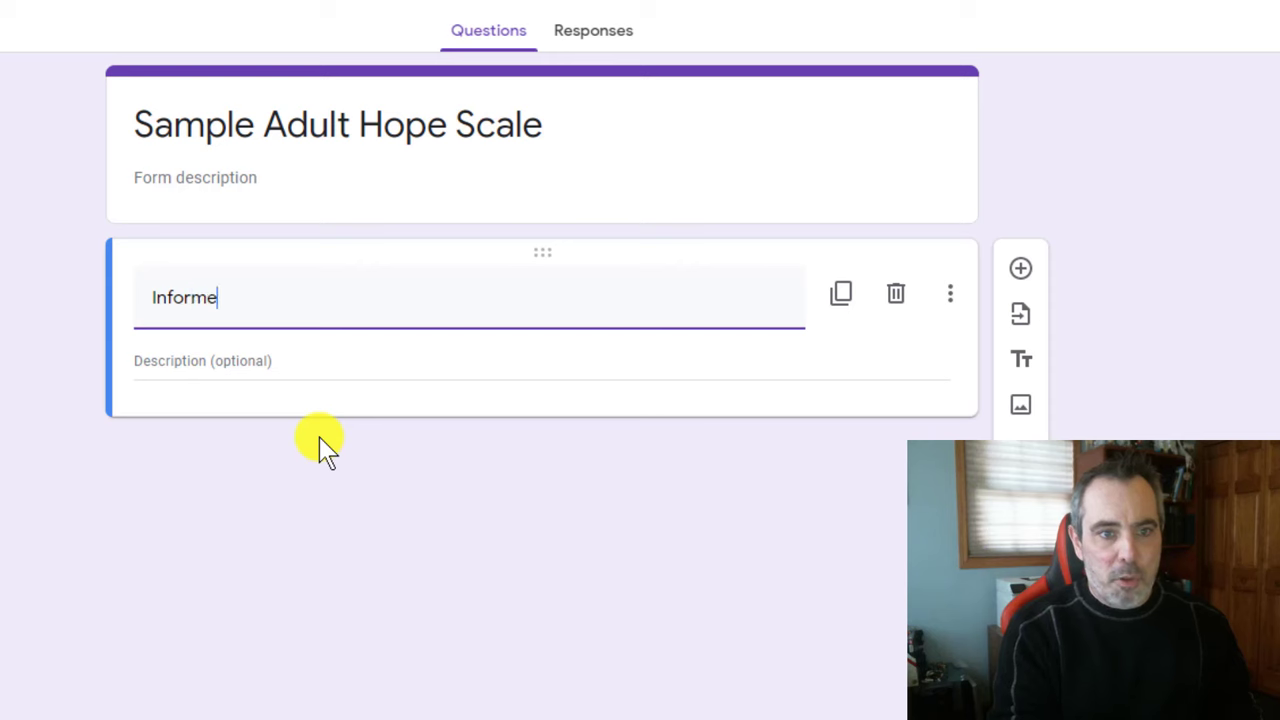
{"action": "type", "text": "d Consent"}
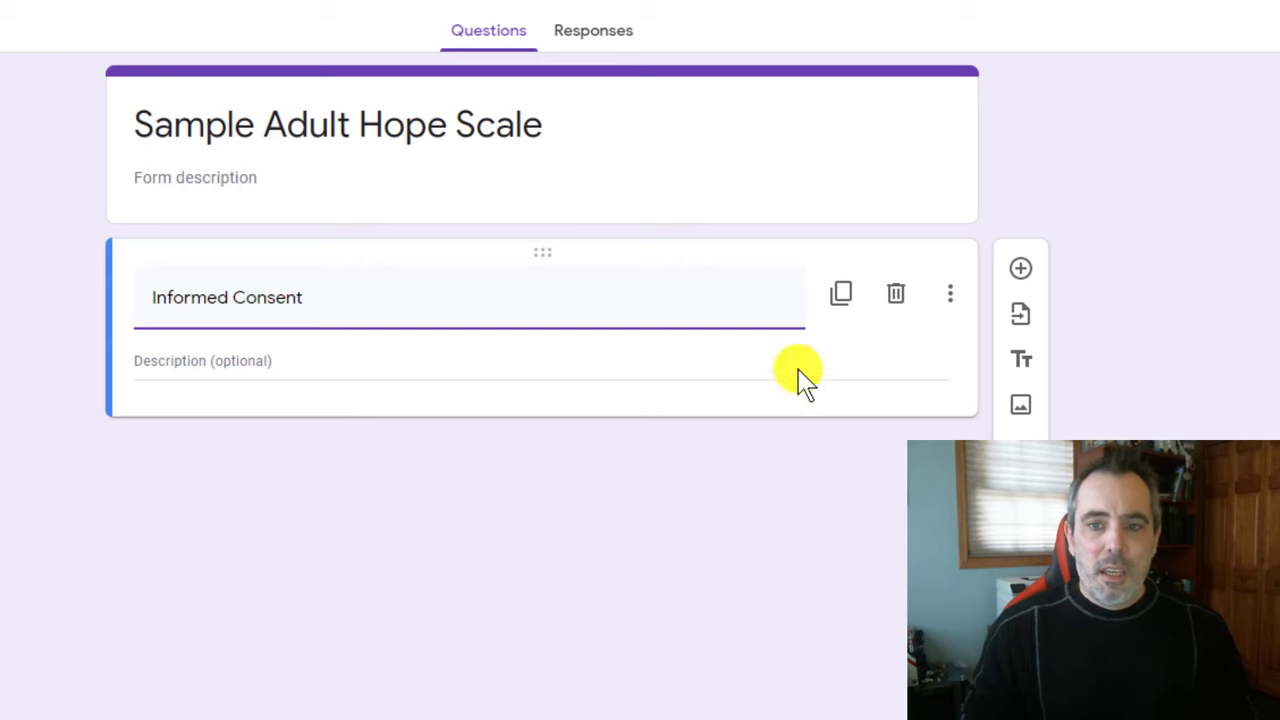
{"action": "left_click", "coordinate": [1028, 276]}
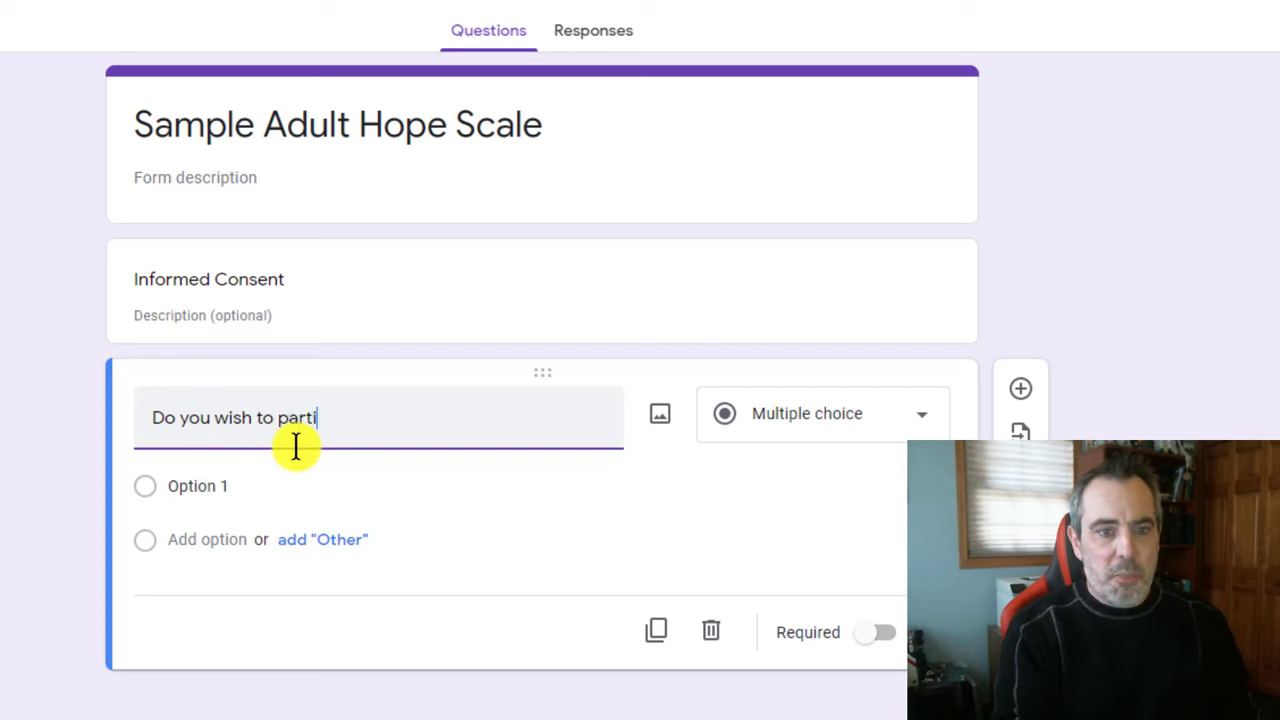
{"action": "type", "text": "?"}
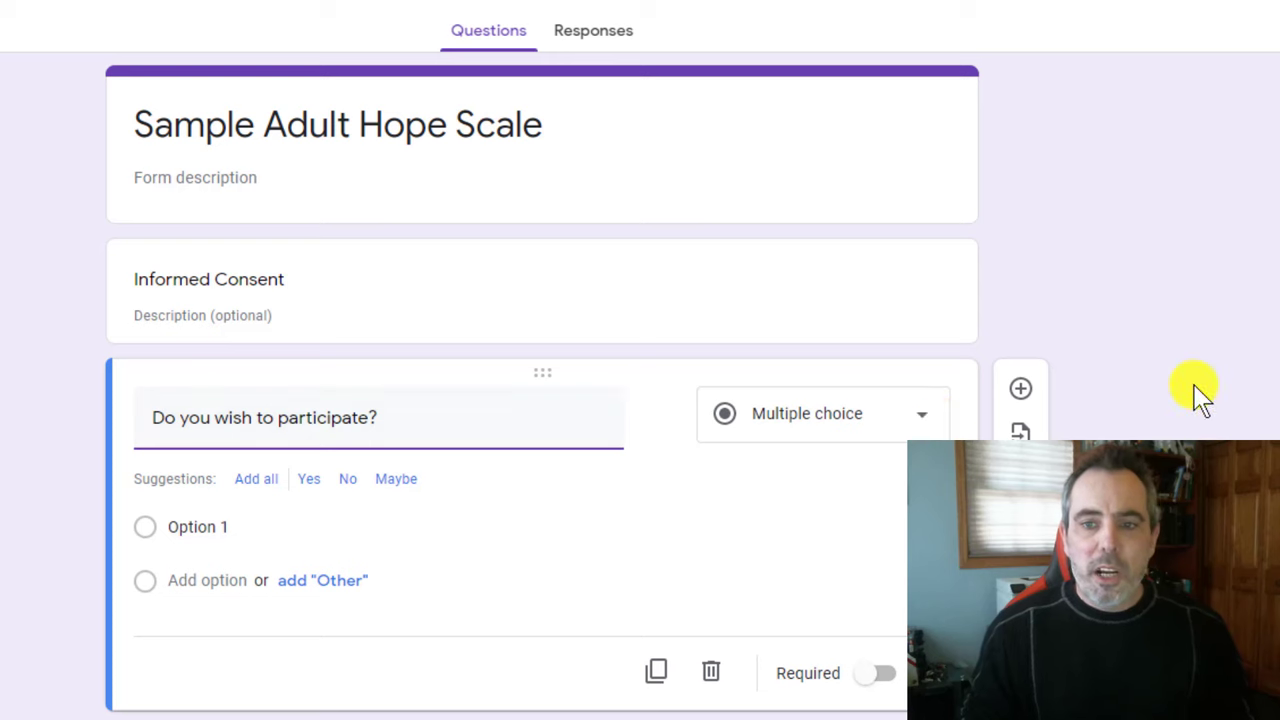
{"action": "left_click", "coordinate": [1195, 400]}
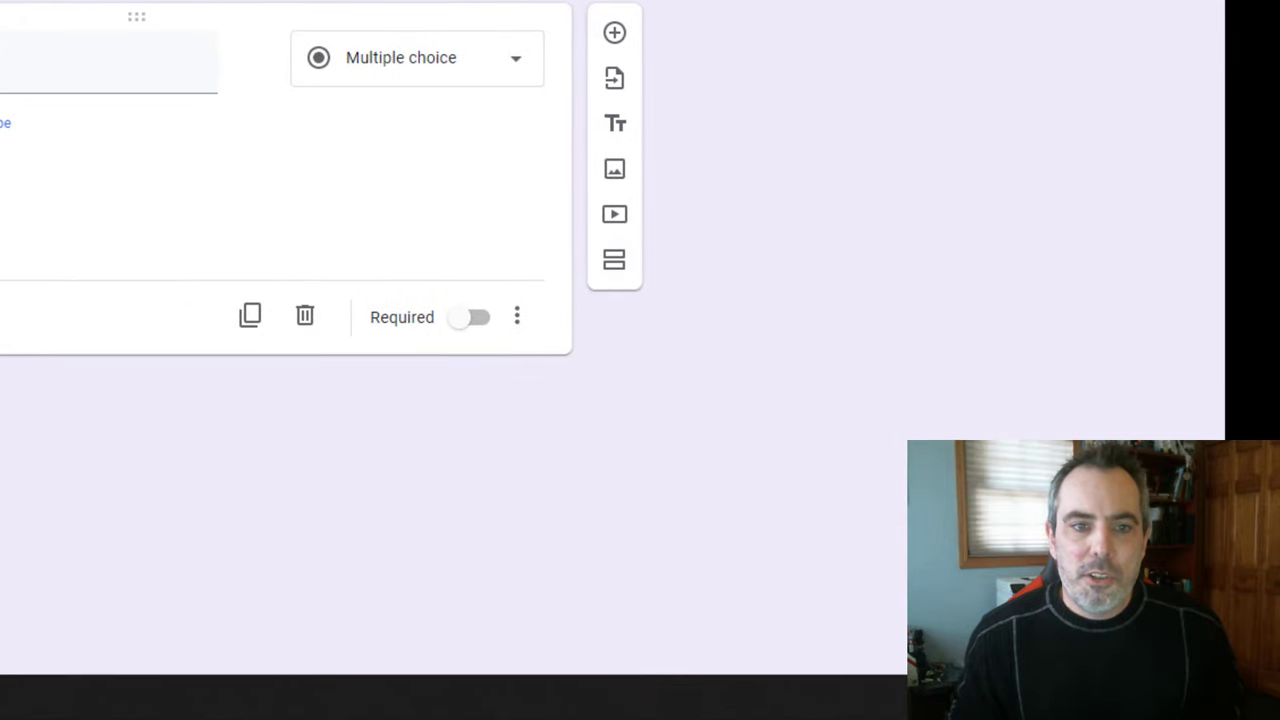
{"action": "left_click", "coordinate": [371, 371]}
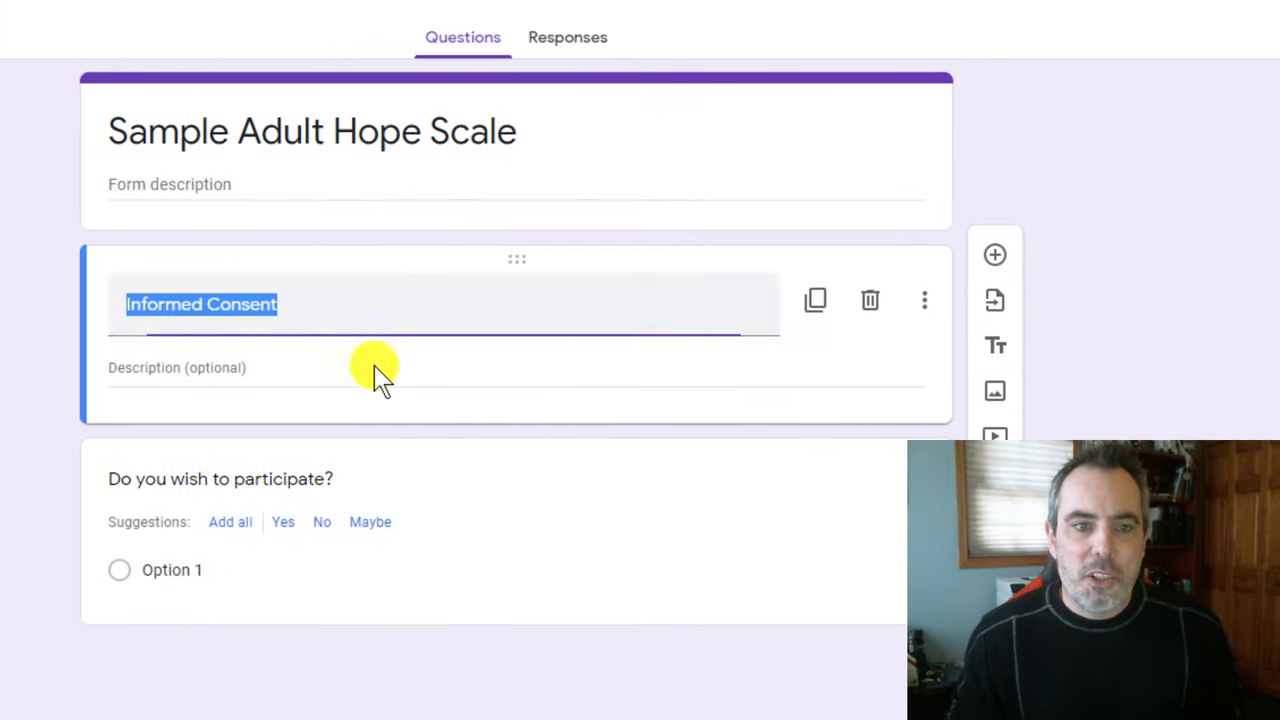
{"action": "left_click", "coordinate": [418, 553]}
{"action": "left_click", "coordinate": [414, 323]}
{"action": "left_click", "coordinate": [434, 514]}
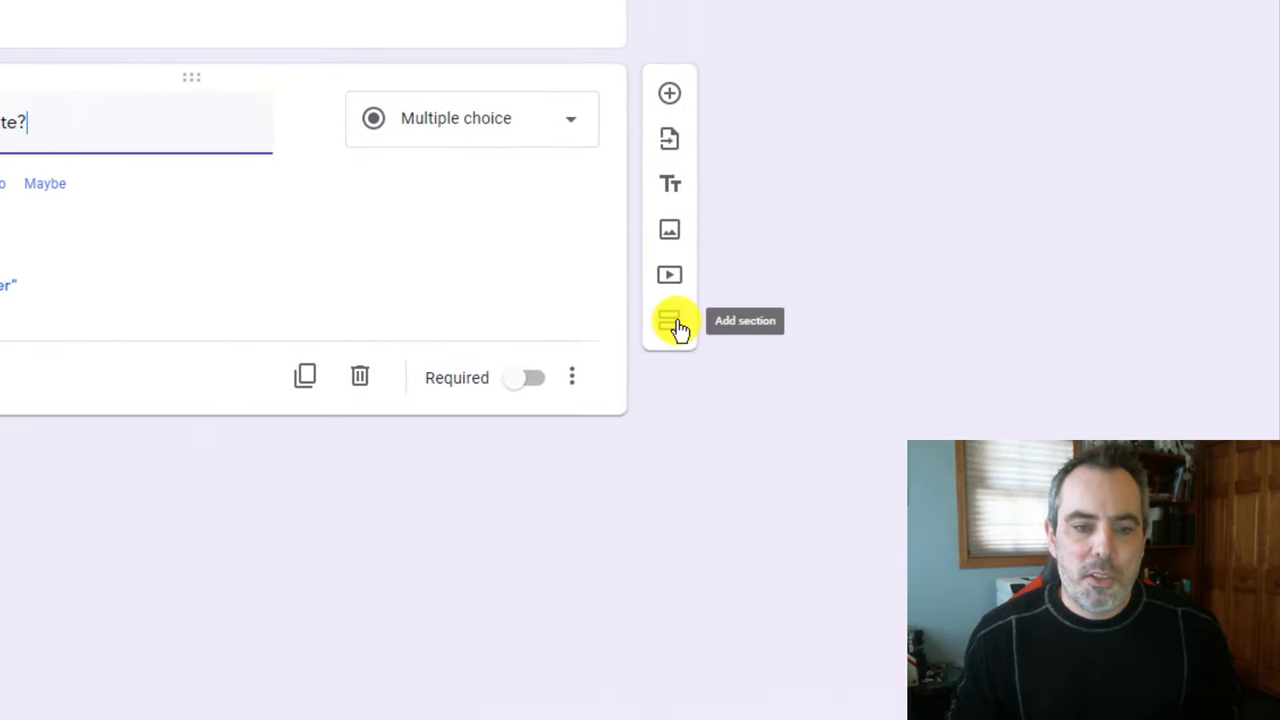
- Add a second section titled 'Questions' containing a new blank question
{"action": "left_click", "coordinate": [672, 322]}
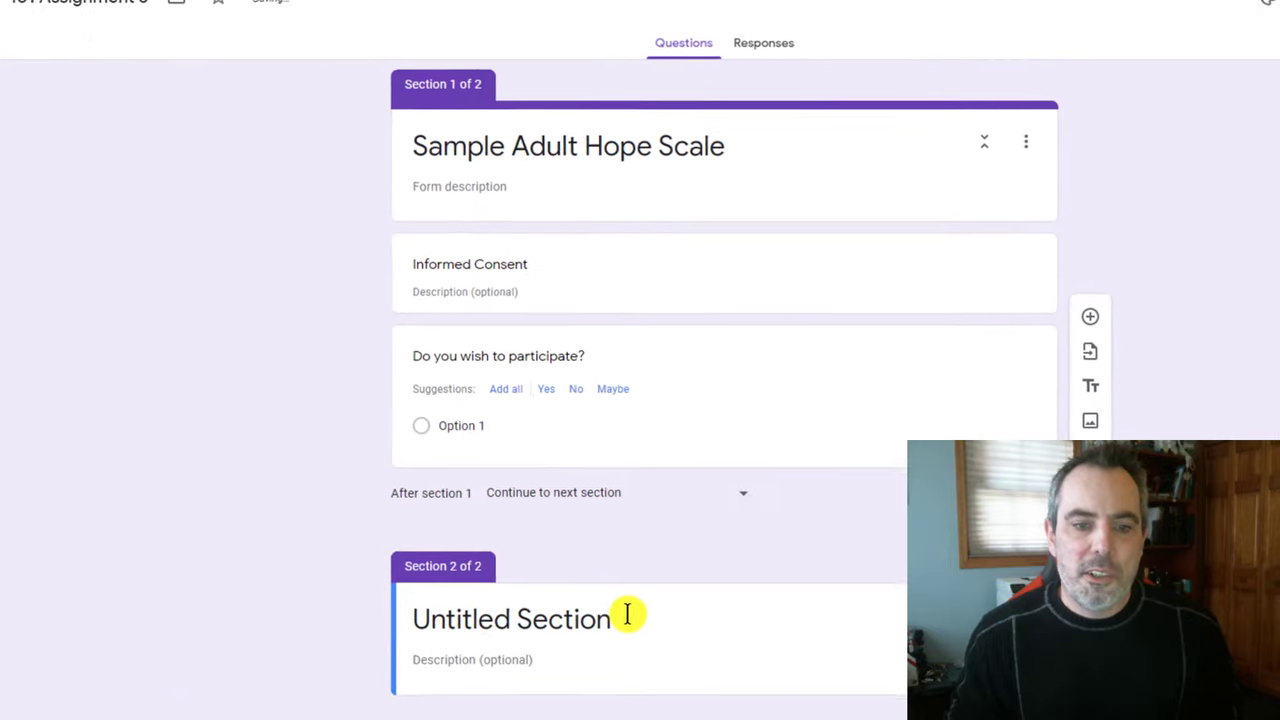
{"action": "left_click", "coordinate": [560, 617]}
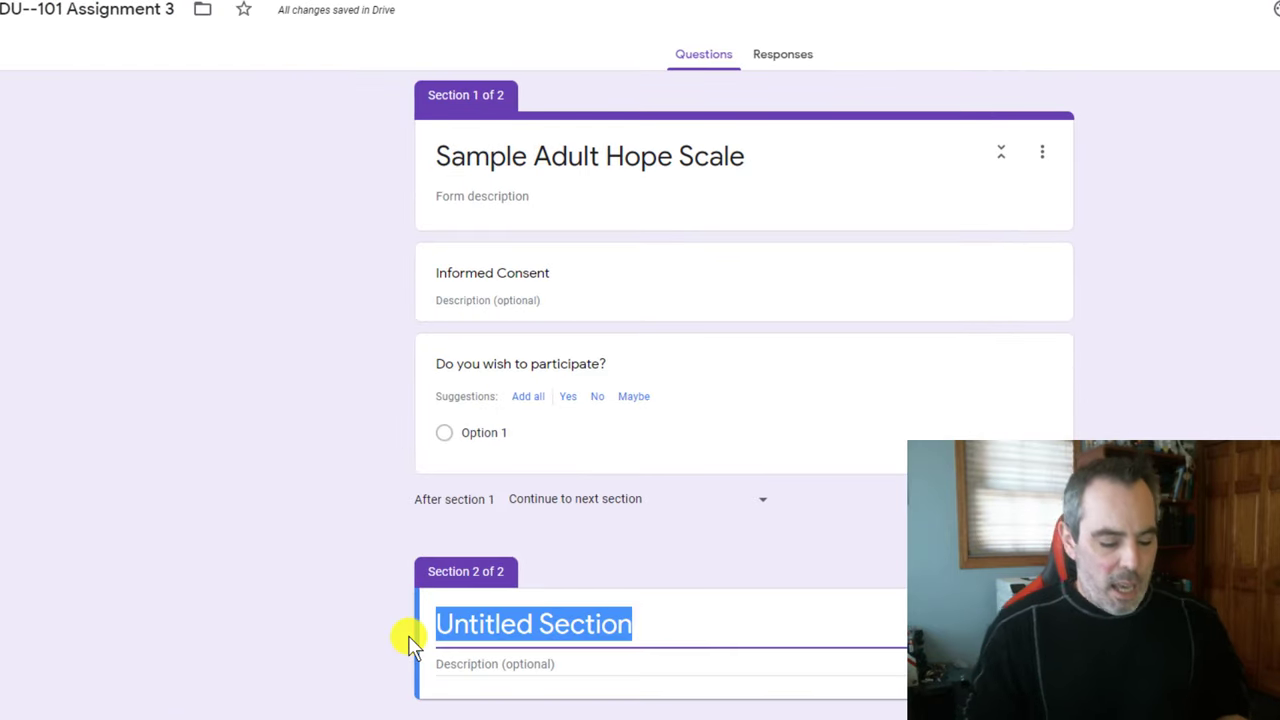
{"action": "type", "text": "Questions"}
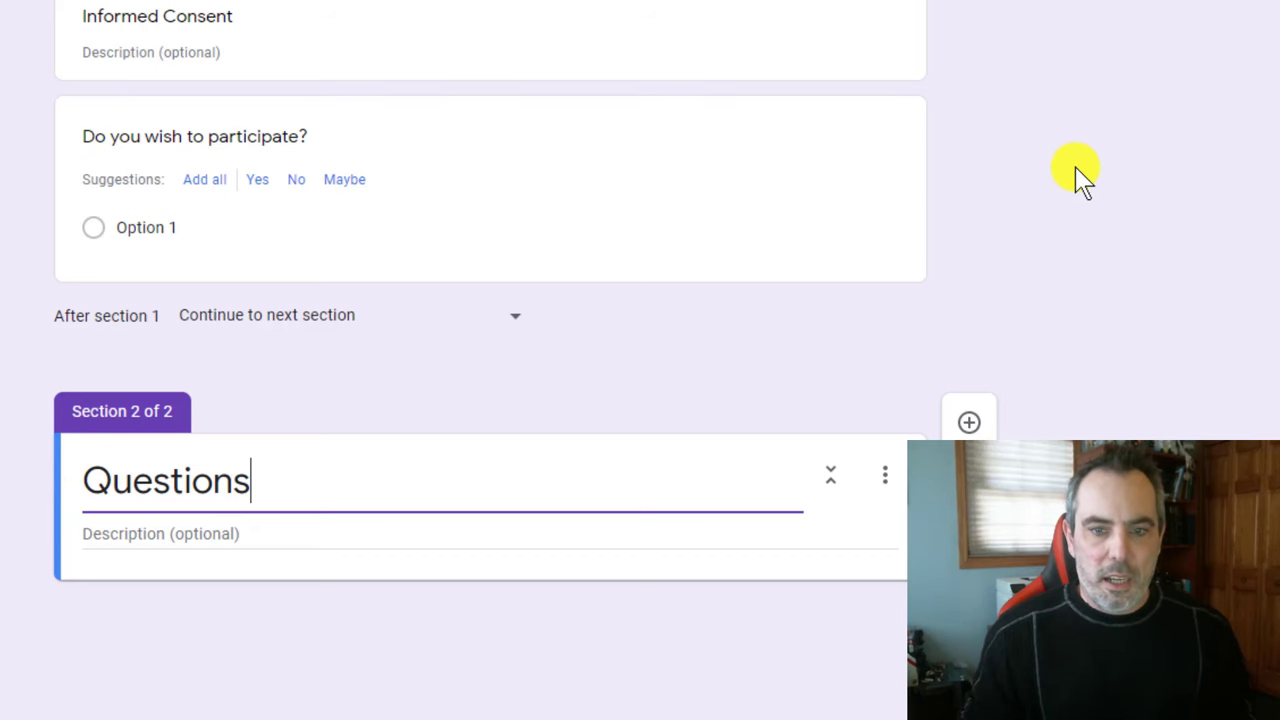
{"action": "left_click", "coordinate": [1066, 166]}
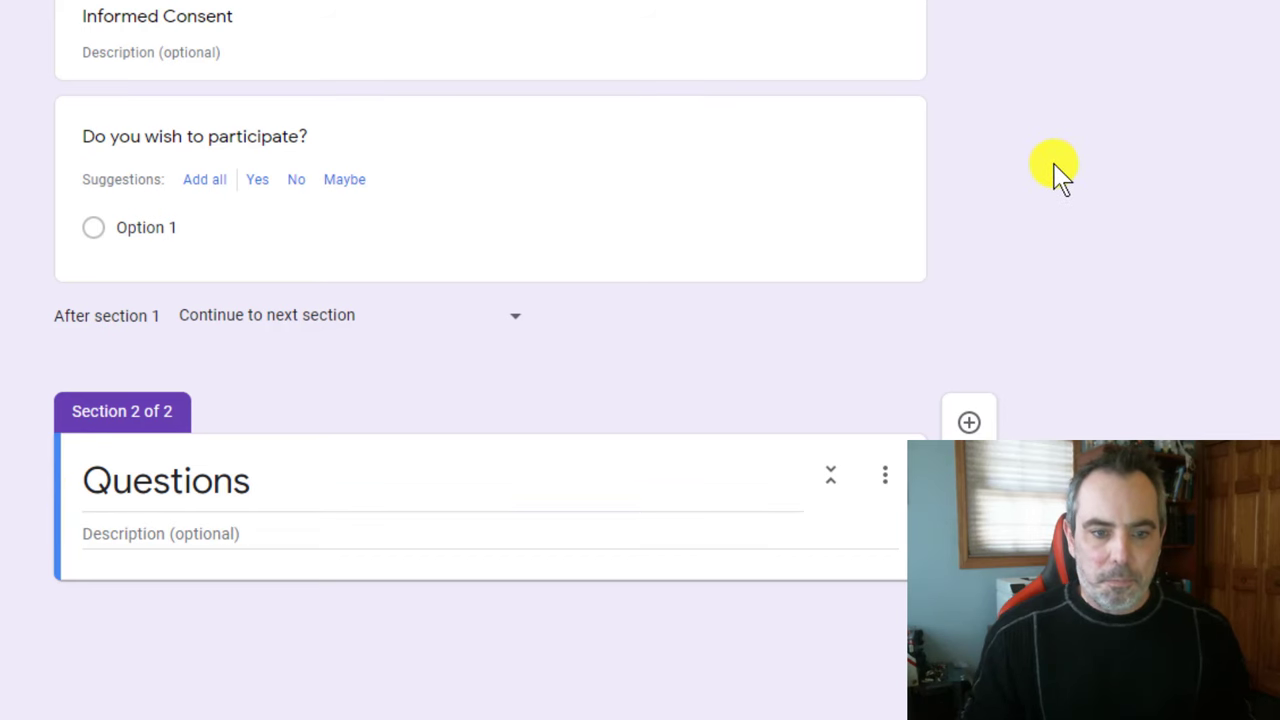
{"action": "left_click", "coordinate": [968, 425]}
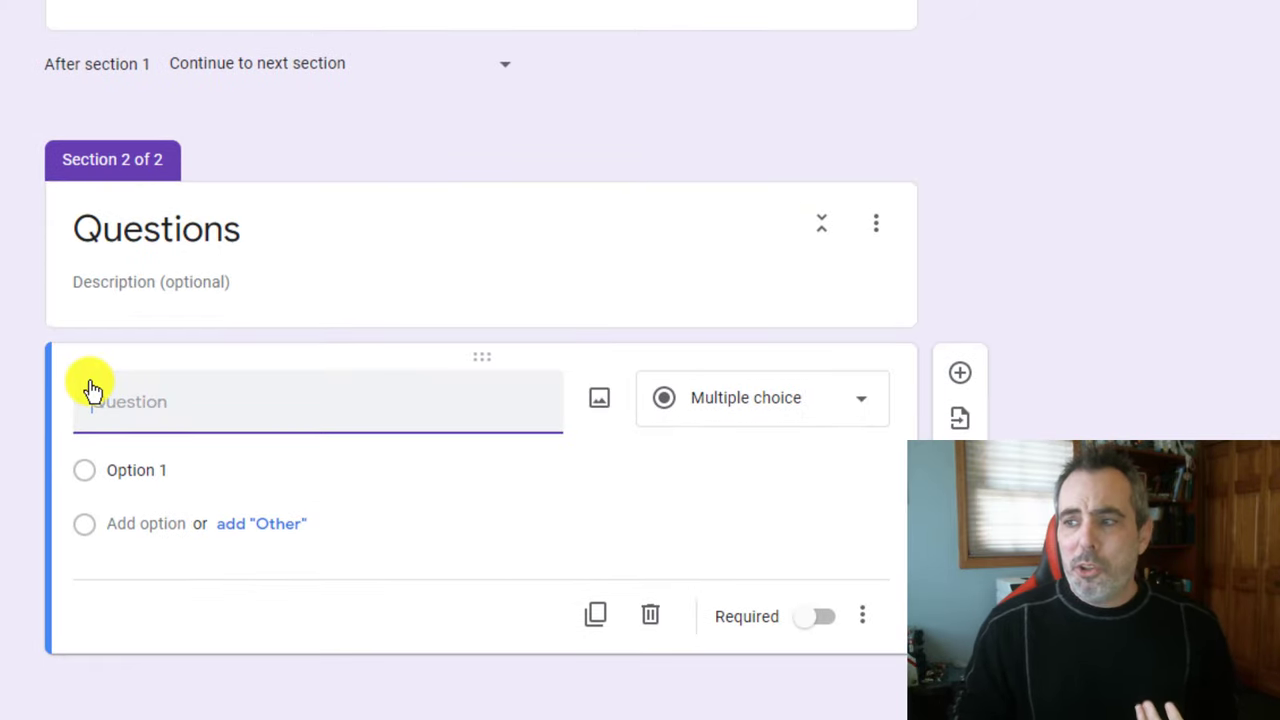
- Change the new question to a linear scale running from 1 to 8
{"action": "left_click", "coordinate": [763, 420]}
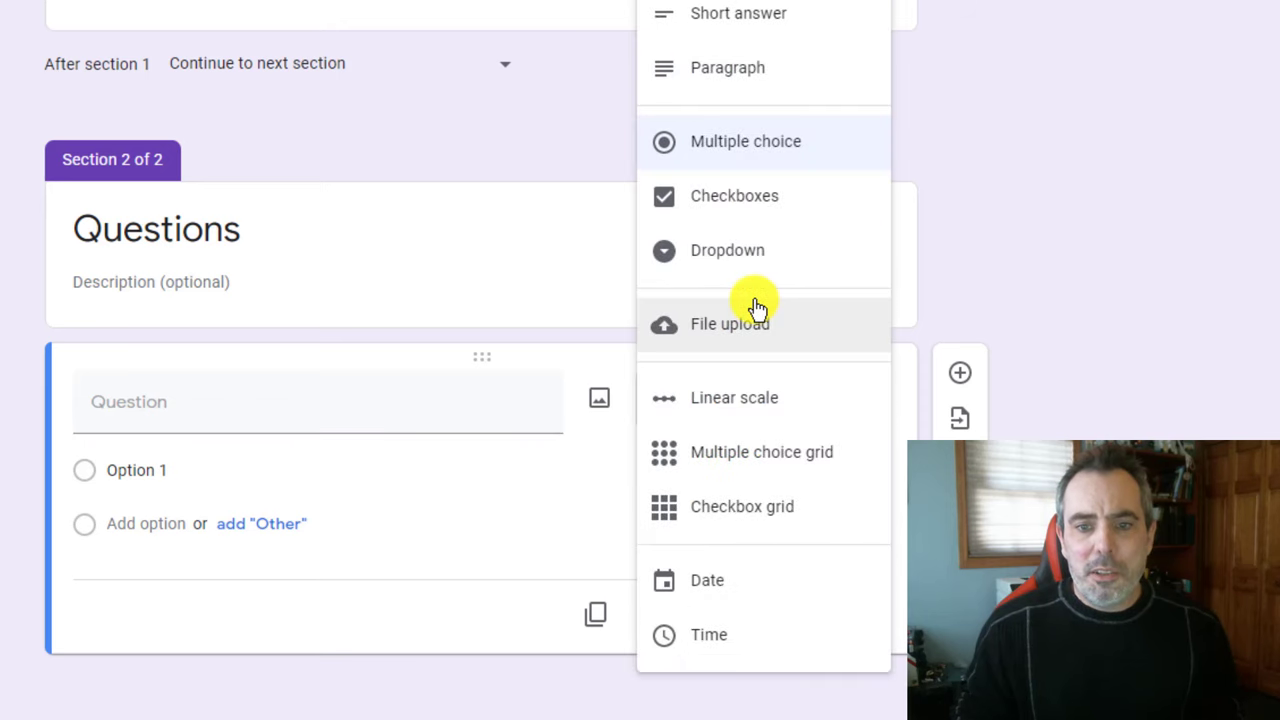
{"action": "left_click", "coordinate": [753, 420]}
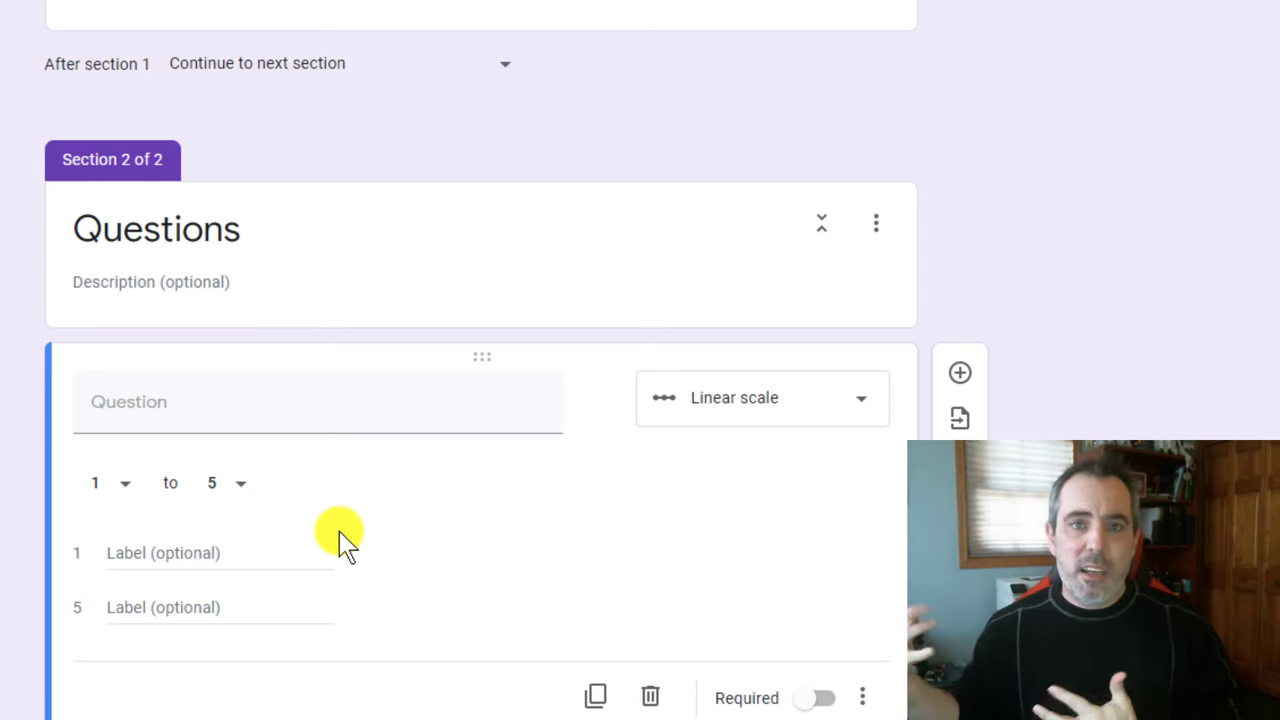
{"action": "left_click", "coordinate": [241, 484]}
{"action": "left_click", "coordinate": [229, 538]}
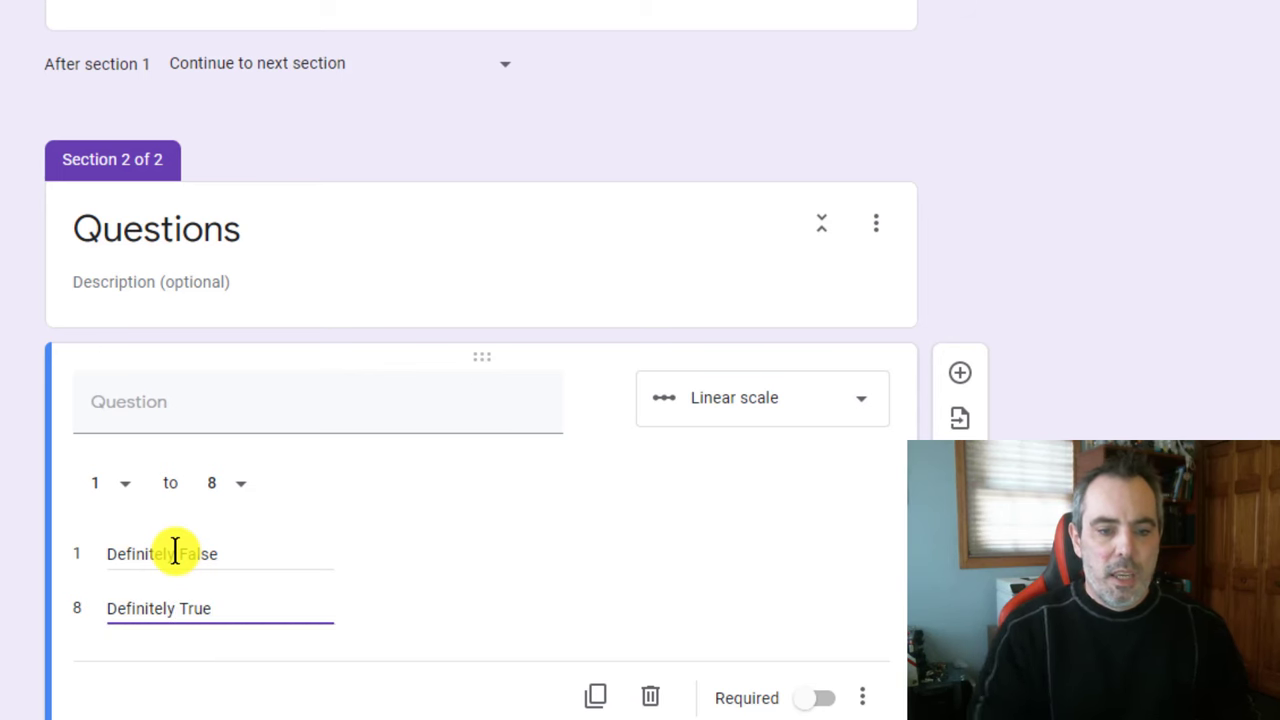
- Word the question '1) I can think of many ways to get out of a jam.'
{"action": "left_click", "coordinate": [229, 422]}
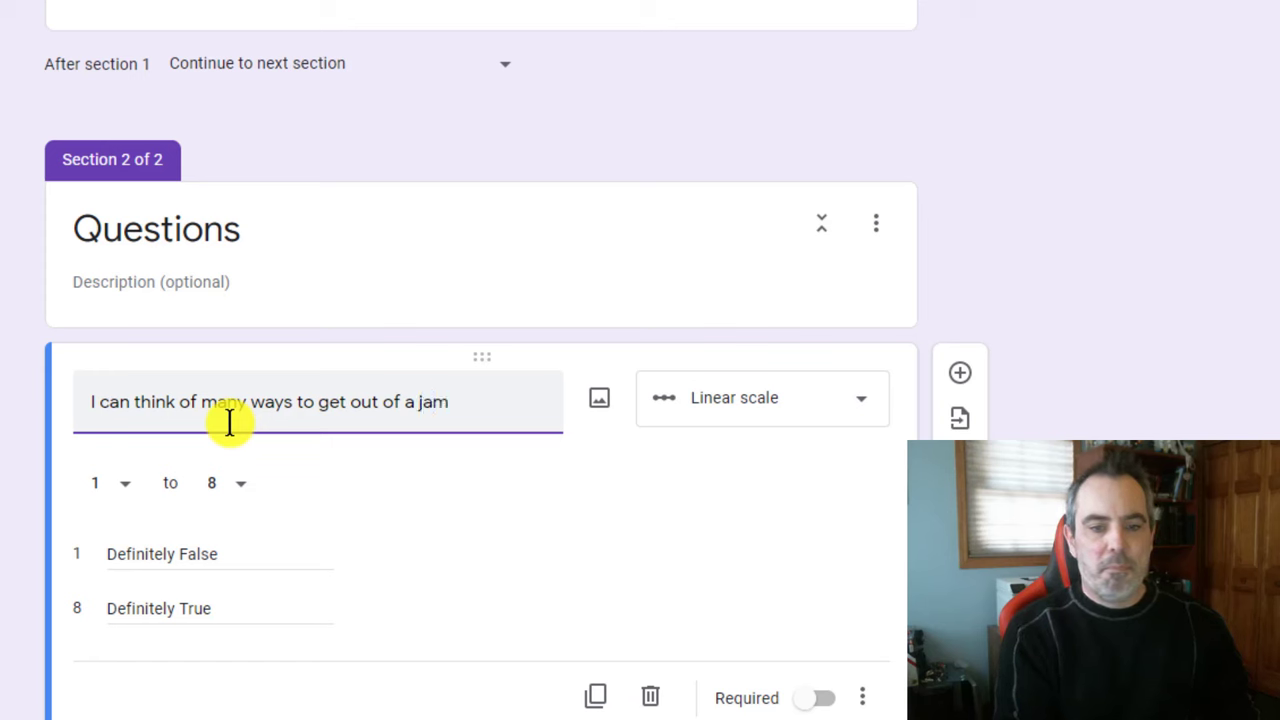
{"action": "left_click", "coordinate": [1220, 206]}
{"action": "triple_click", "coordinate": [93, 410]}
{"action": "key", "text": "Home"}
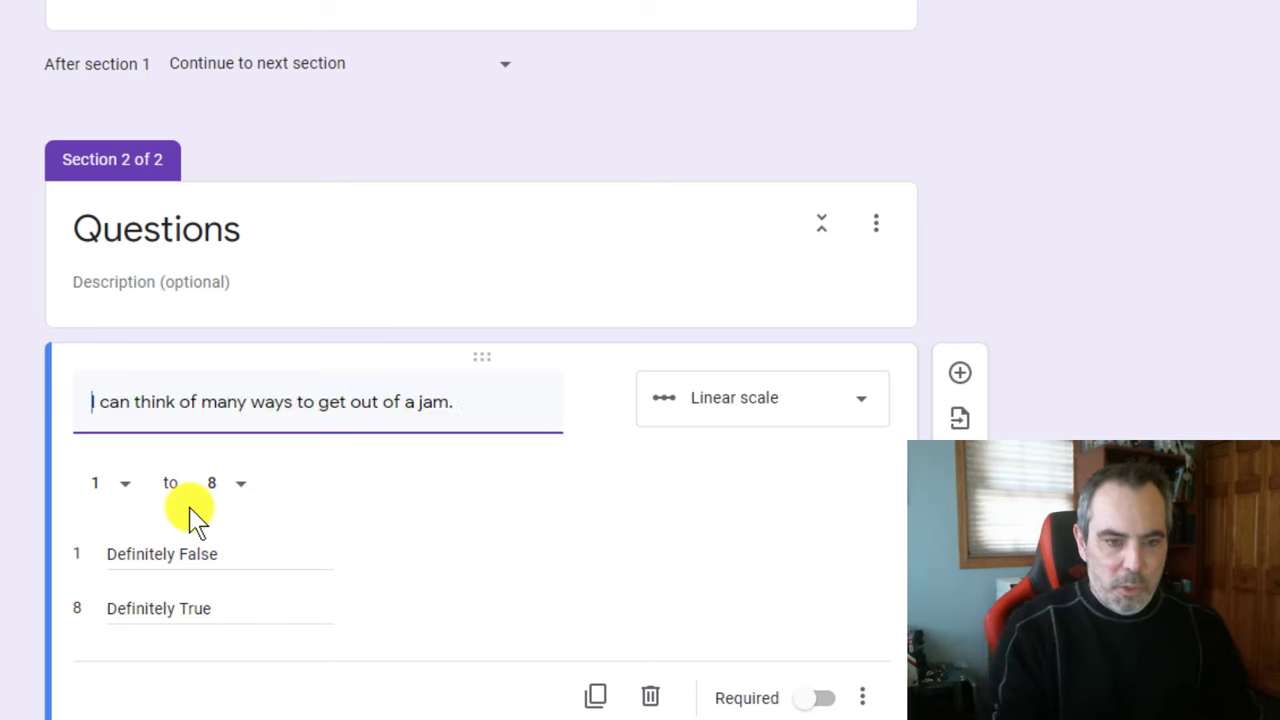
{"action": "type", "text": "1)"}
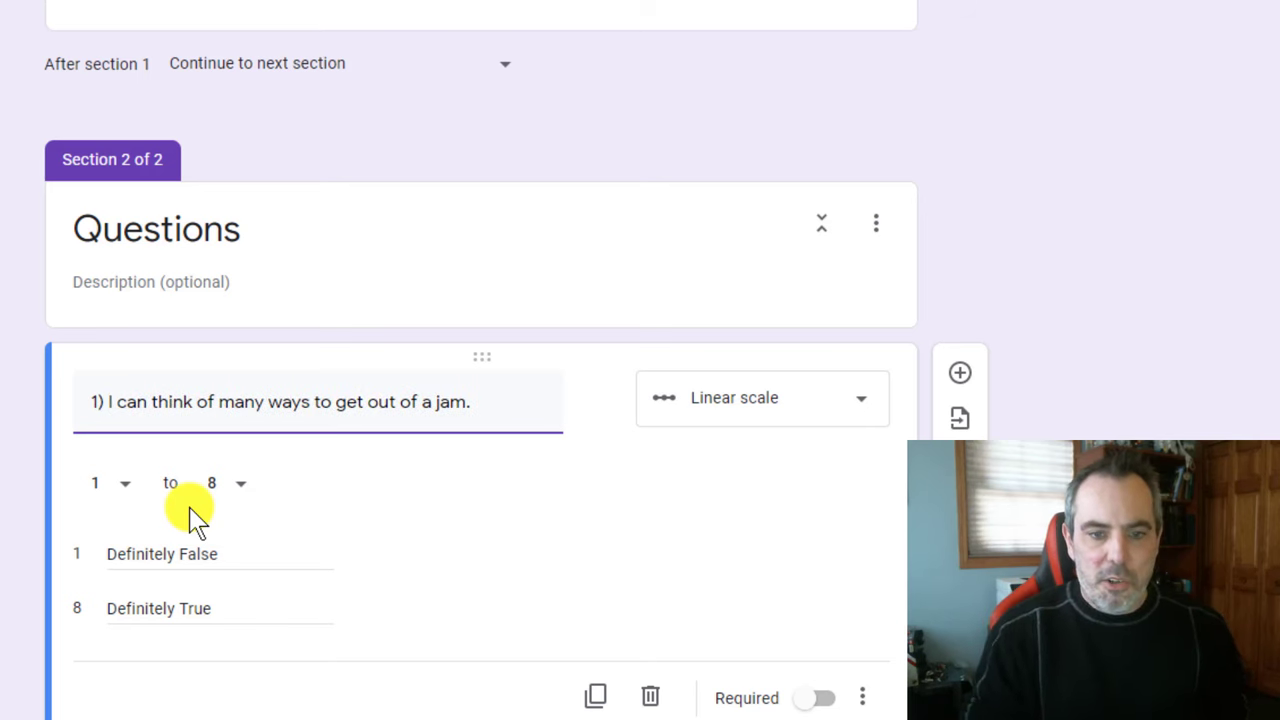
{"action": "left_click", "coordinate": [1180, 365]}
- Duplicate the first scale question several times to make copies for items 2–6
{"action": "scroll", "coordinate": [365, 100], "scroll_direction": "down", "scroll_amount": 1}
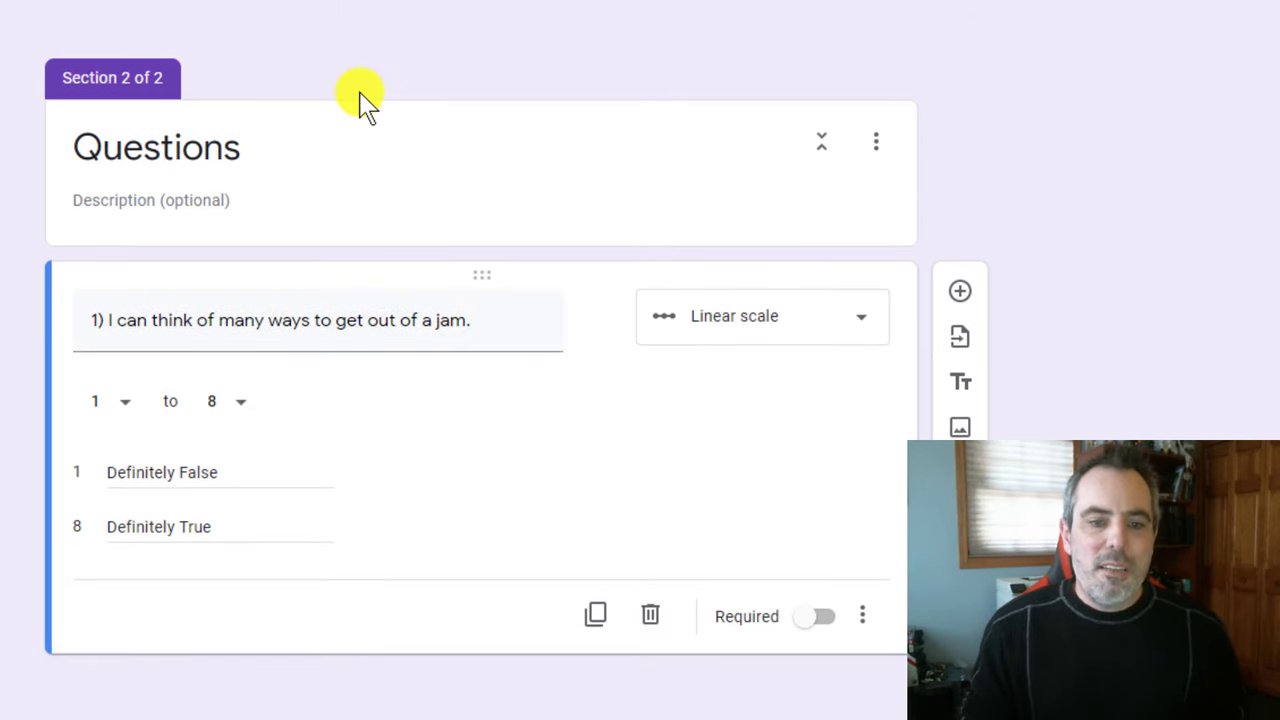
{"action": "left_click", "coordinate": [595, 615]}
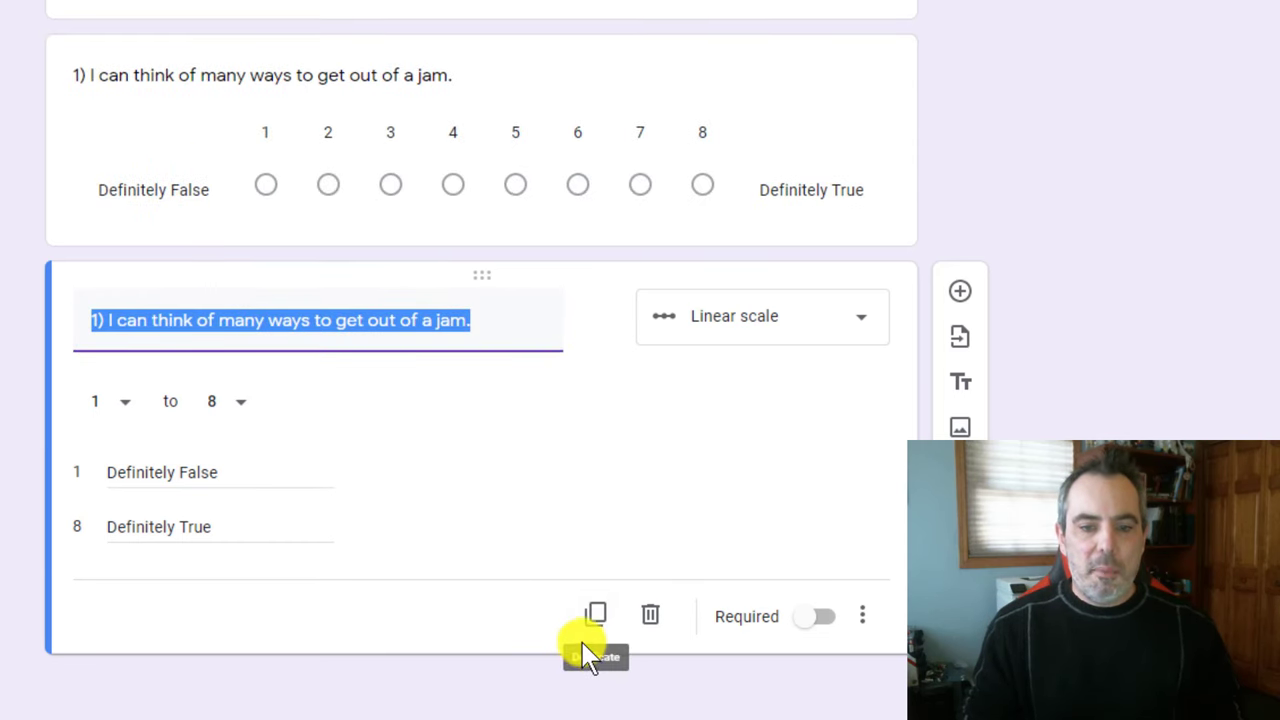
{"action": "left_click", "coordinate": [595, 615]}
{"action": "left_click", "coordinate": [598, 617]}
{"action": "left_click", "coordinate": [514, 423]}
{"action": "left_click", "coordinate": [600, 618]}
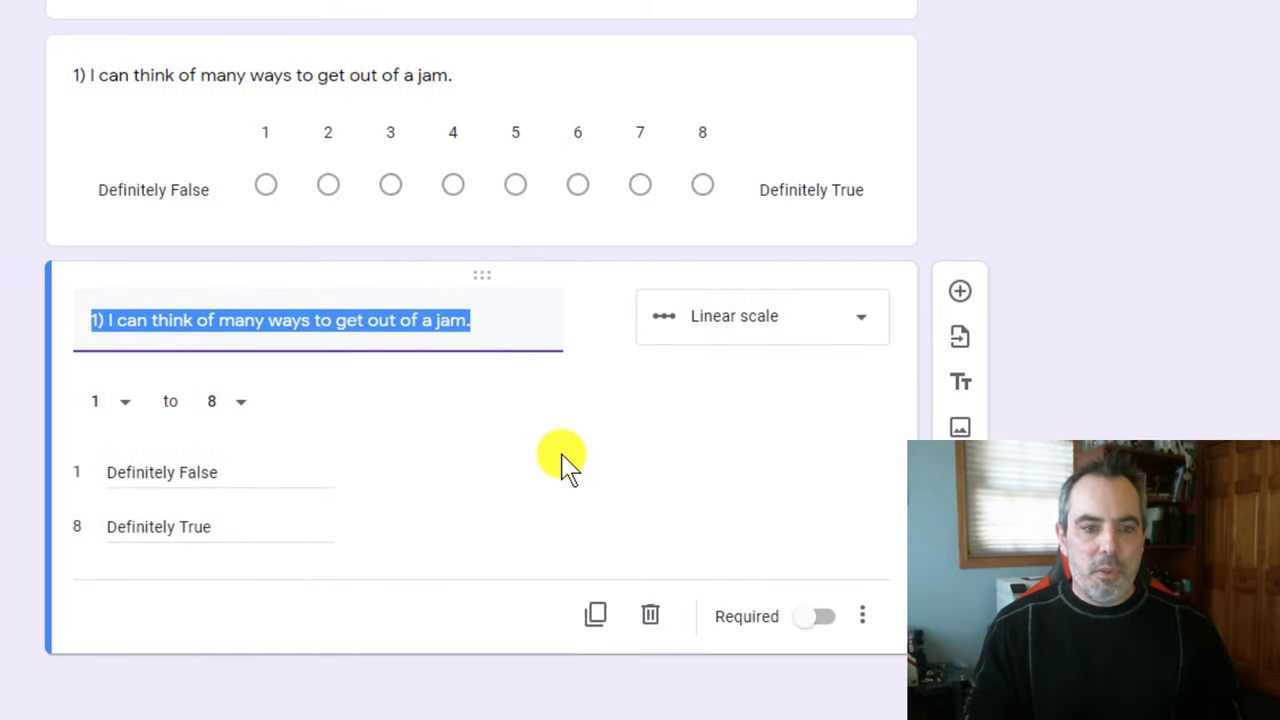
{"action": "left_click", "coordinate": [595, 615]}
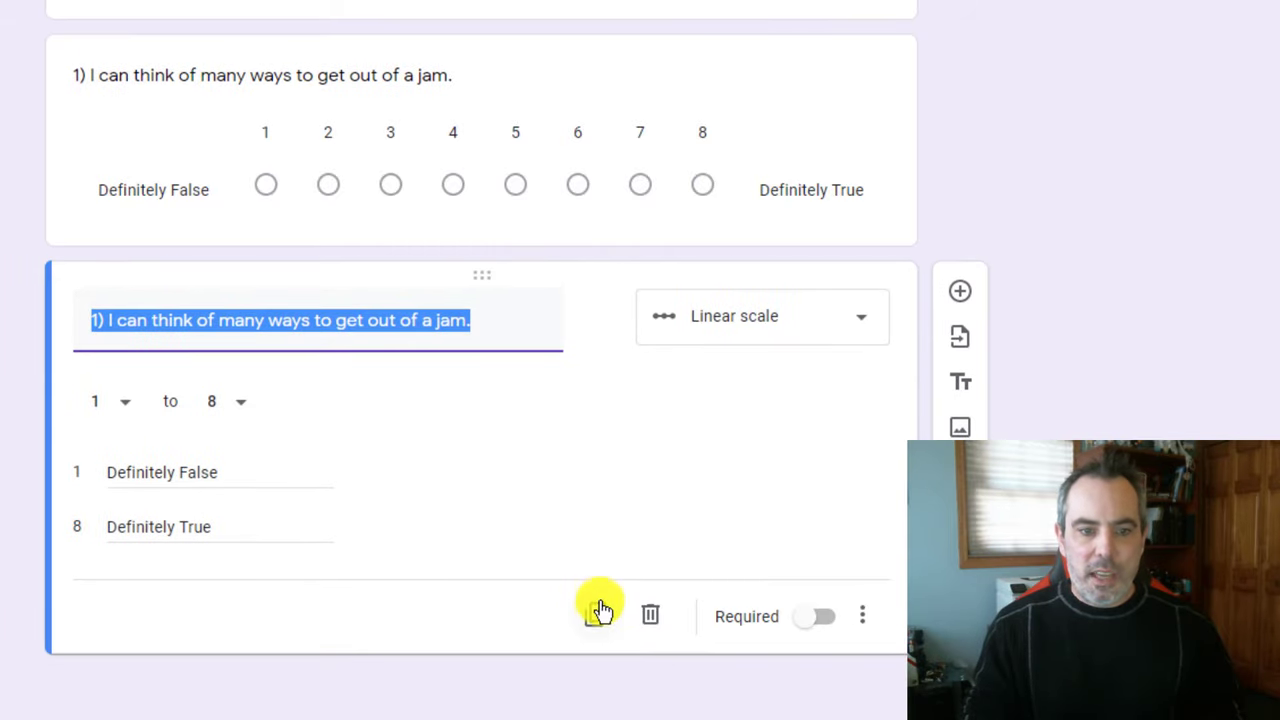
{"action": "left_click", "coordinate": [600, 614]}
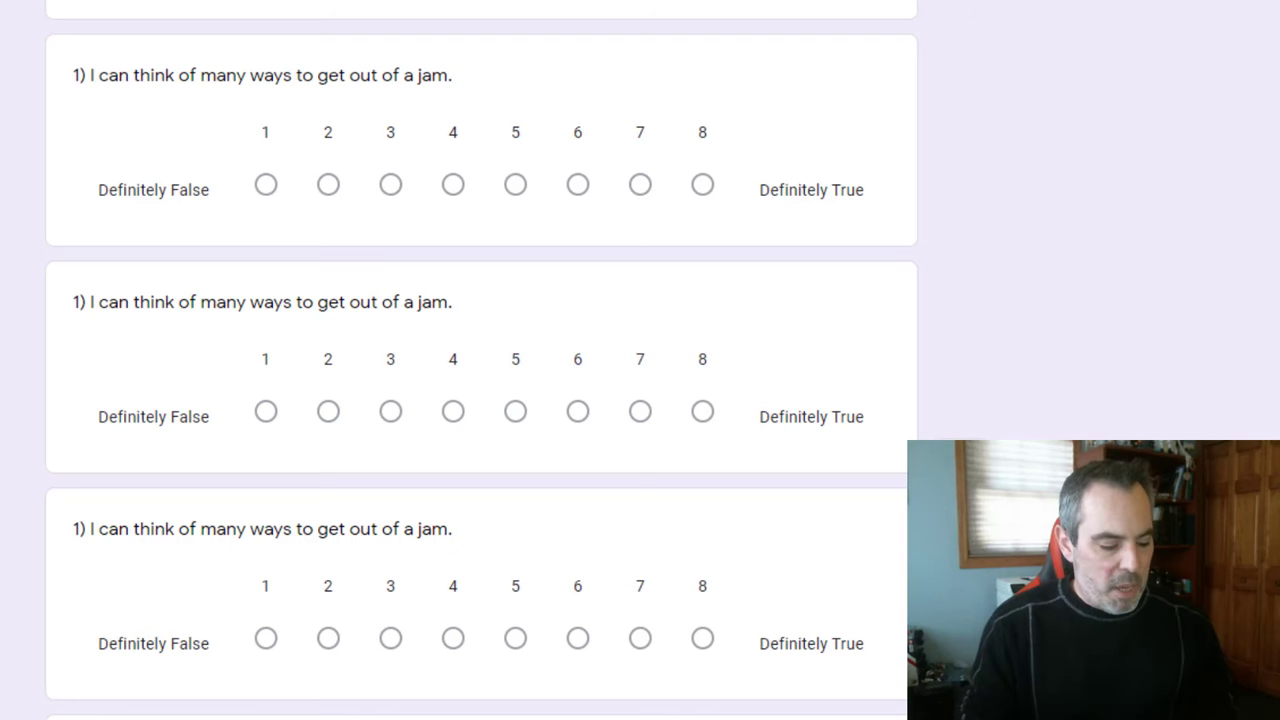
- Paste new wording into questions 2 and 3, e.g. '2. I energetically pursue my goals.'
{"action": "left_click", "coordinate": [191, 299]}
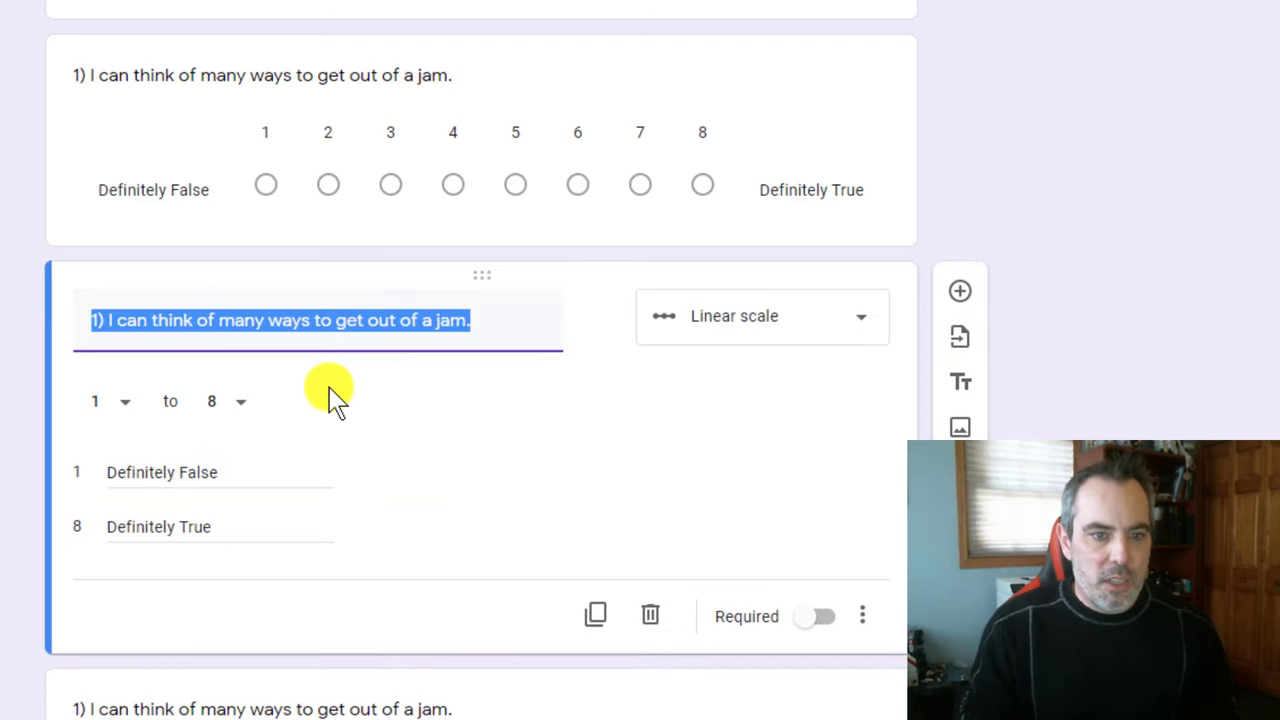
{"action": "type", "text": "2. I energetically pursue my goals."}
{"action": "scroll", "coordinate": [391, 400], "scroll_direction": "down", "scroll_amount": 5}
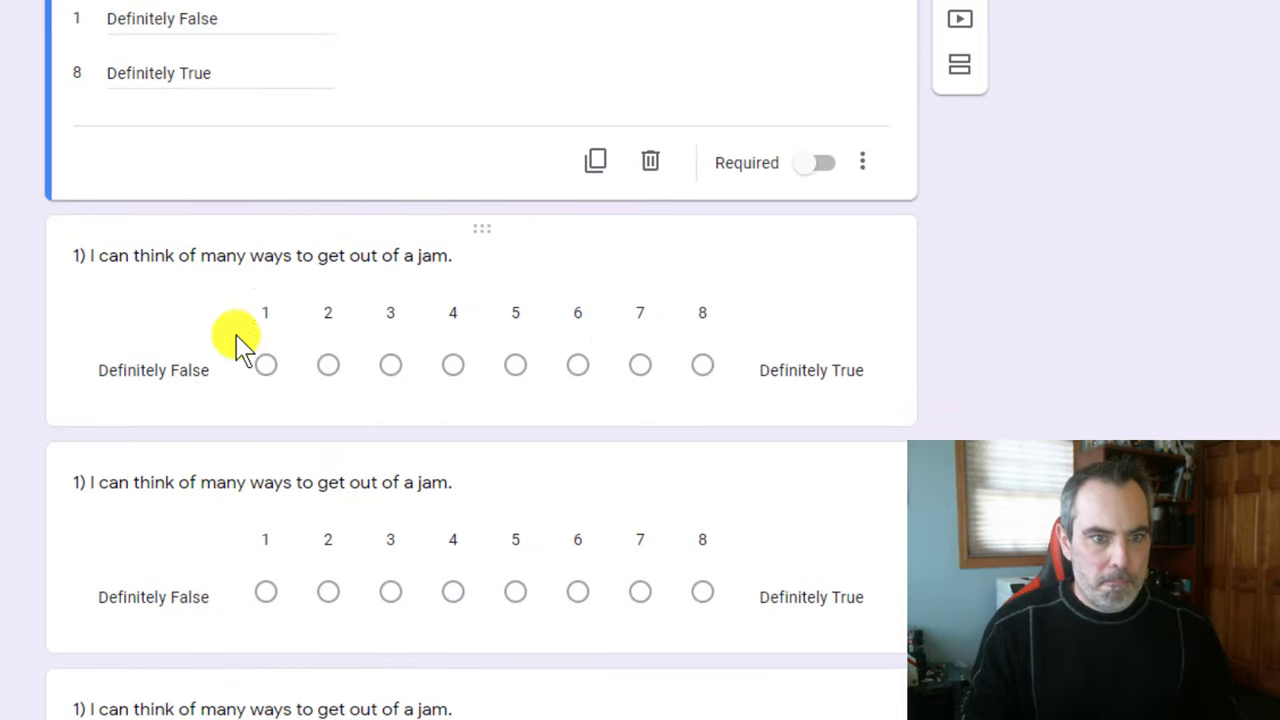
{"action": "left_click", "coordinate": [229, 277]}
{"action": "type", "text": "3. I feel tired most of the time."}
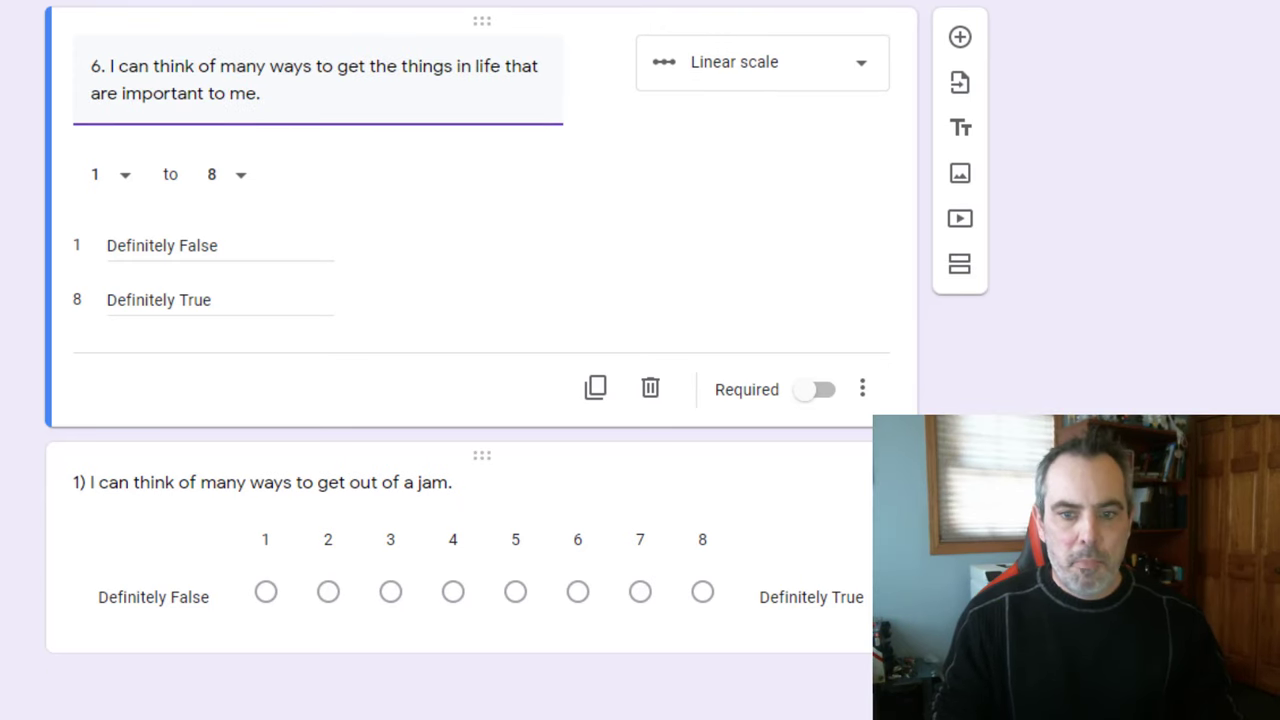
- Delete the leftover extra copy below question 6
{"action": "left_click", "coordinate": [770, 512]}
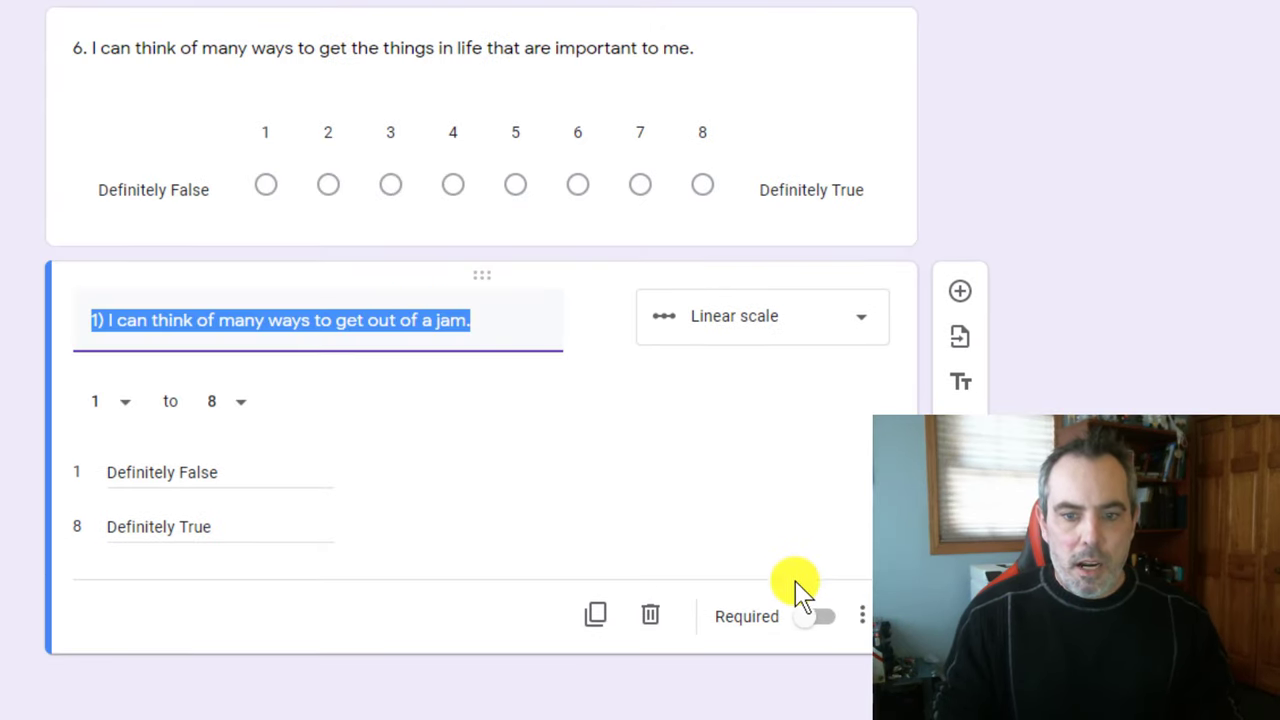
{"action": "left_click", "coordinate": [650, 614]}
{"action": "scroll", "coordinate": [674, 451], "scroll_direction": "up", "scroll_amount": 6}
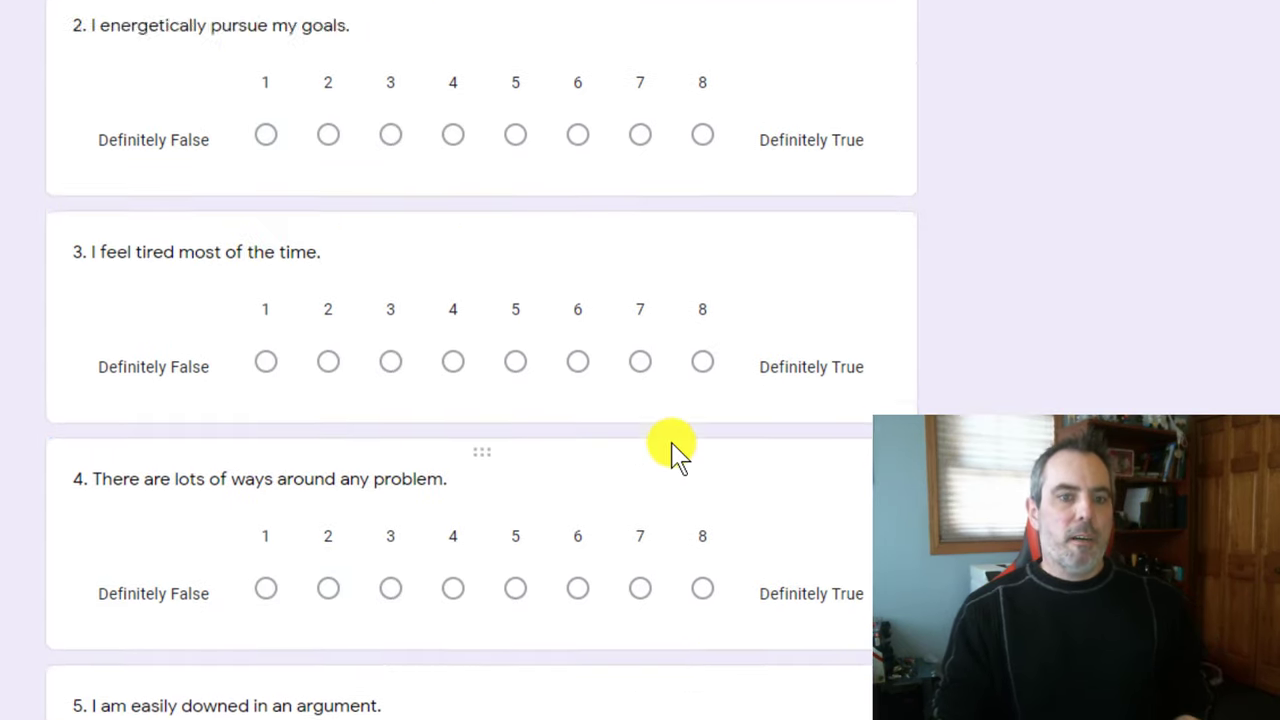
{"action": "scroll", "coordinate": [650, 452], "scroll_direction": "up", "scroll_amount": 6}
{"action": "scroll", "coordinate": [626, 454], "scroll_direction": "down", "scroll_amount": 7}
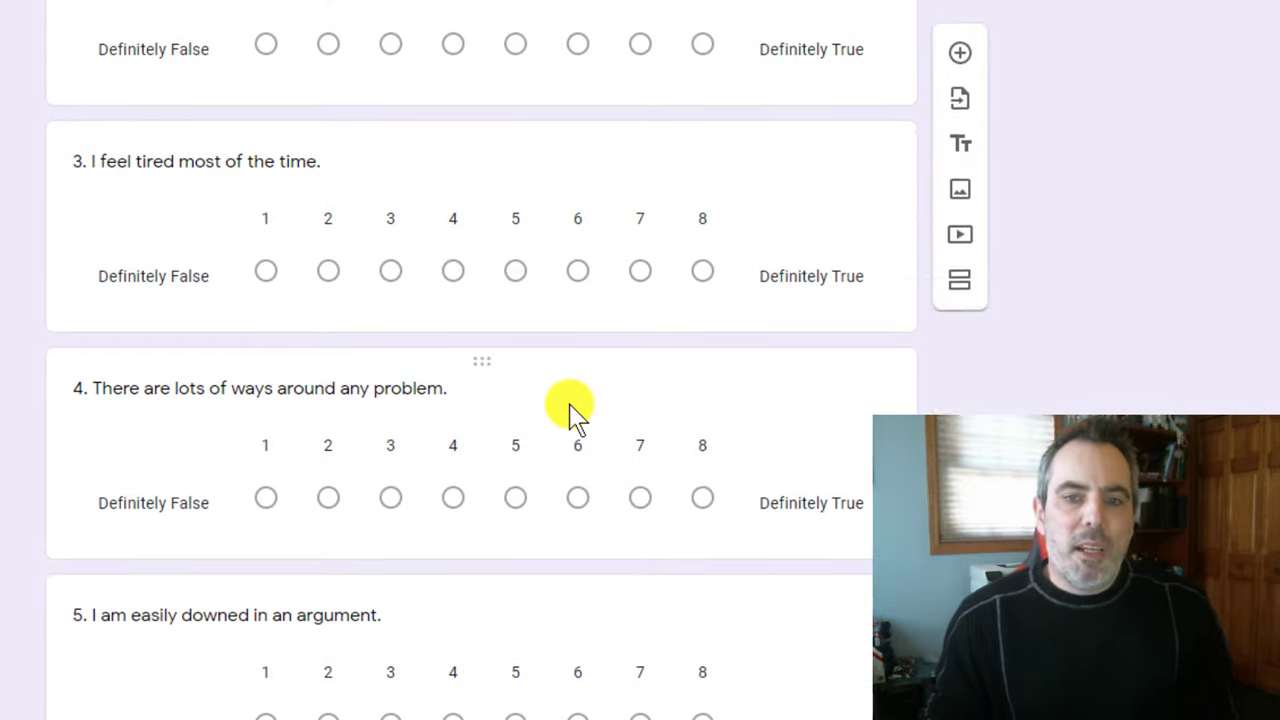
{"action": "scroll", "coordinate": [572, 410], "scroll_direction": "up", "scroll_amount": 4}
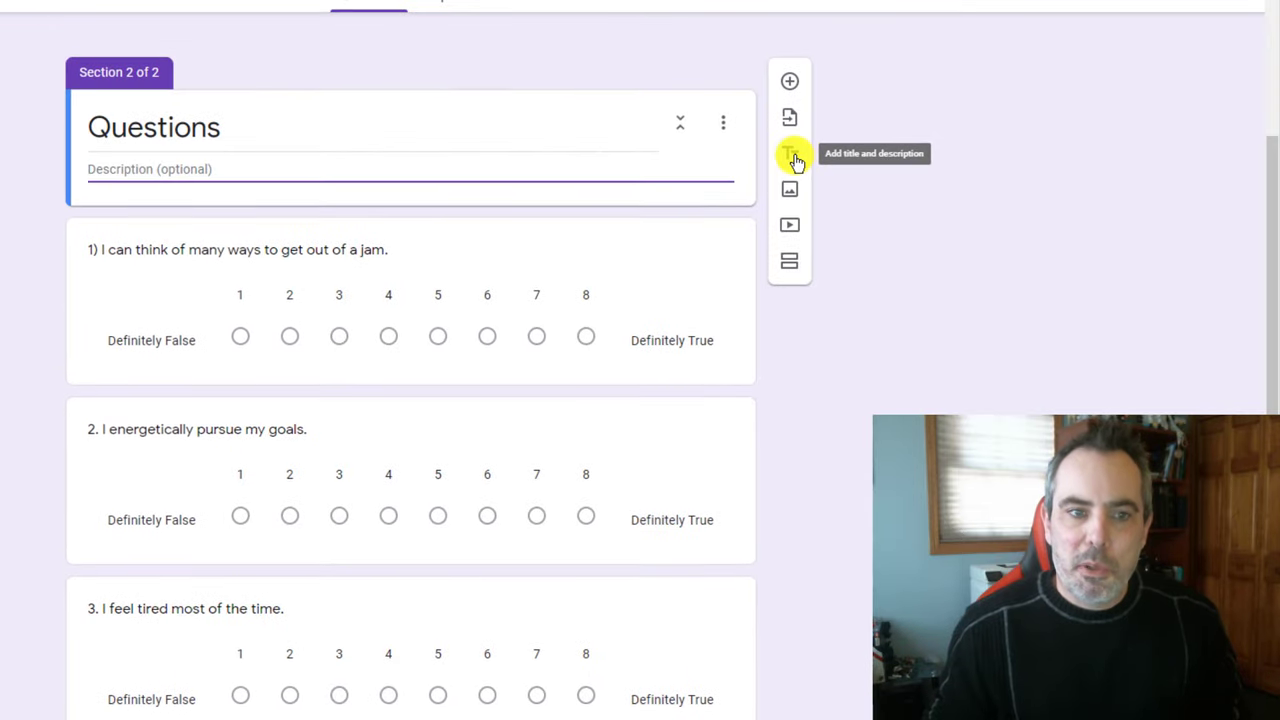
- Add a 'Scoring Scale' block whose description starts '1 = Definitely False', '2 = Mostly False'
{"action": "left_click", "coordinate": [792, 156]}
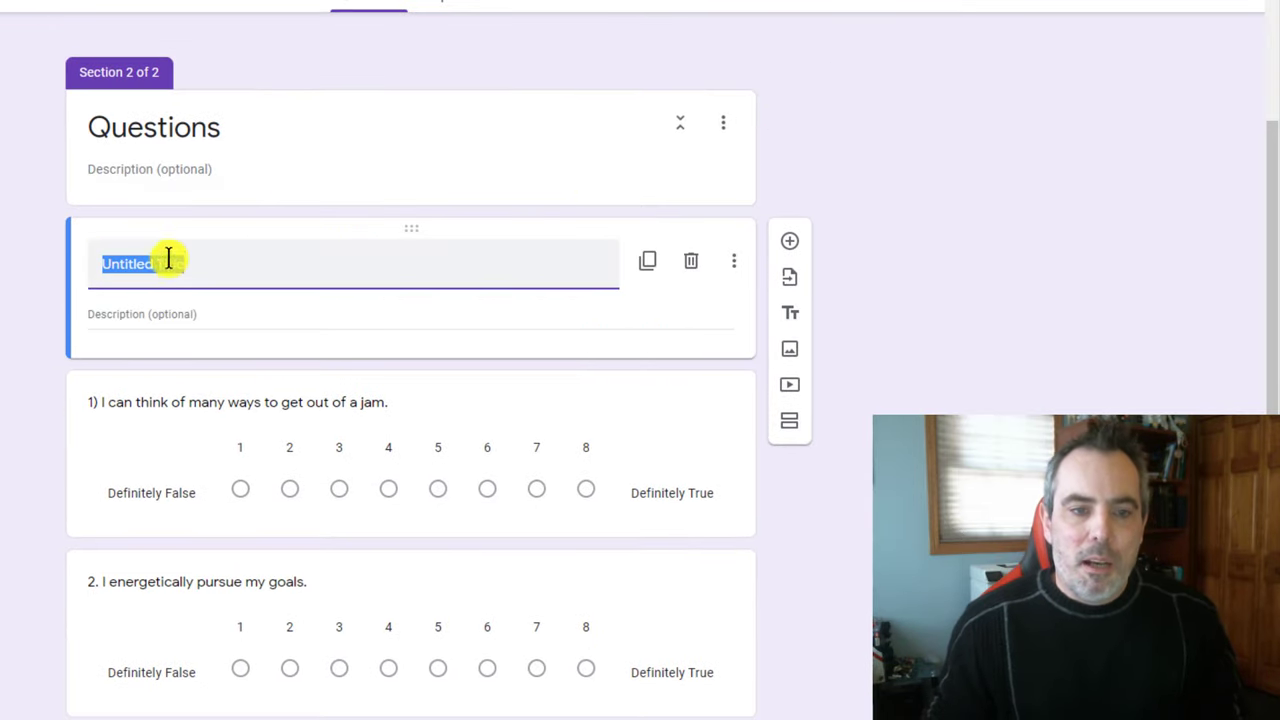
{"action": "type", "text": "Scoring Scale"}
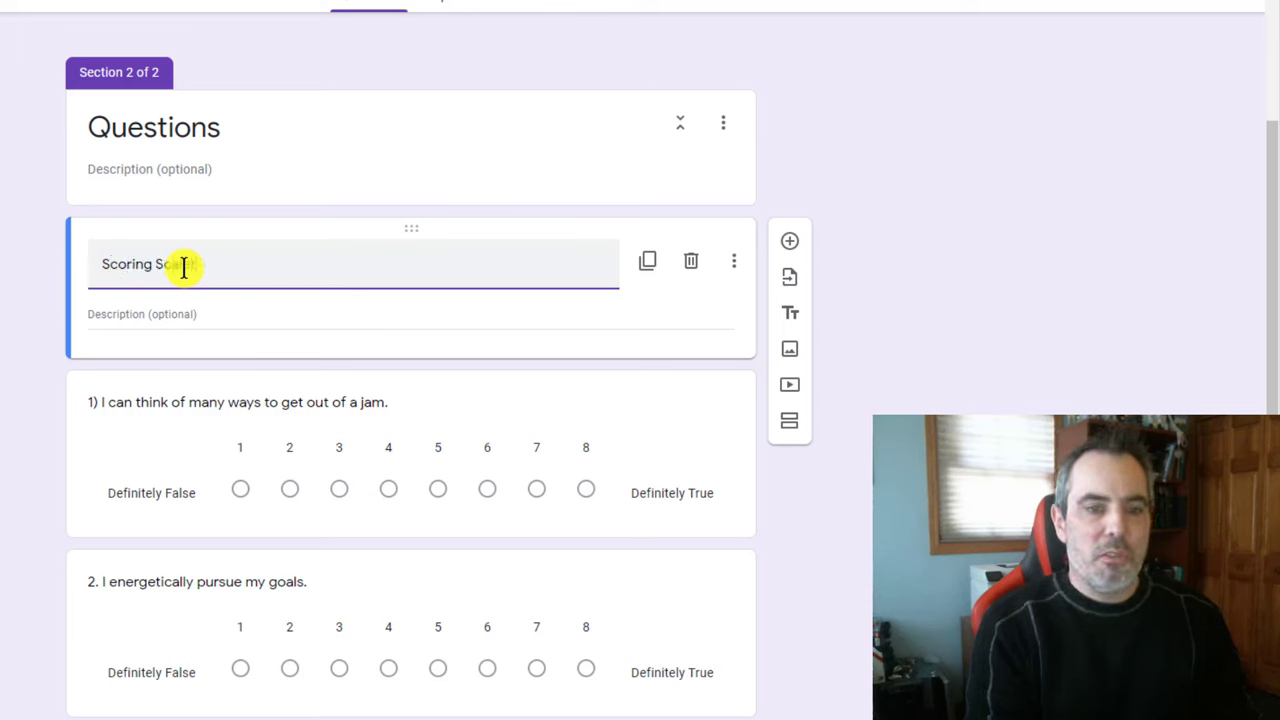
{"action": "key", "text": "Tab"}
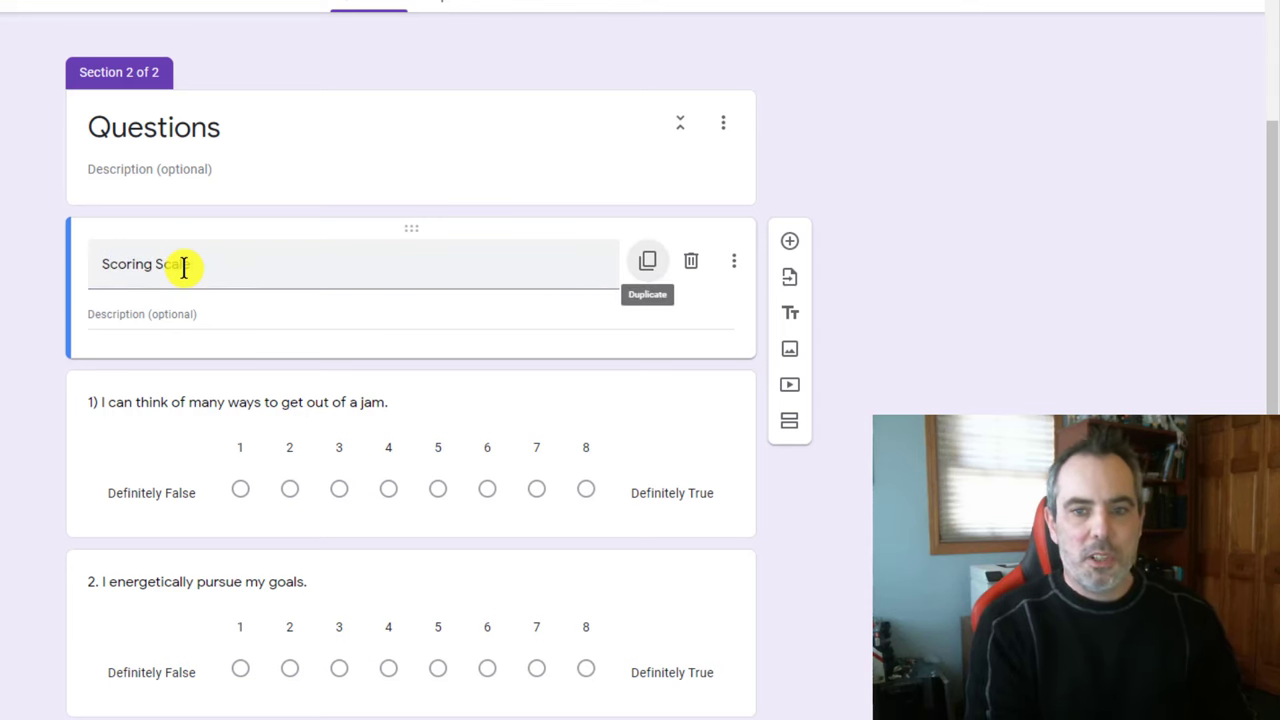
{"action": "key", "text": "Tab"}
{"action": "key", "text": "Tab"}
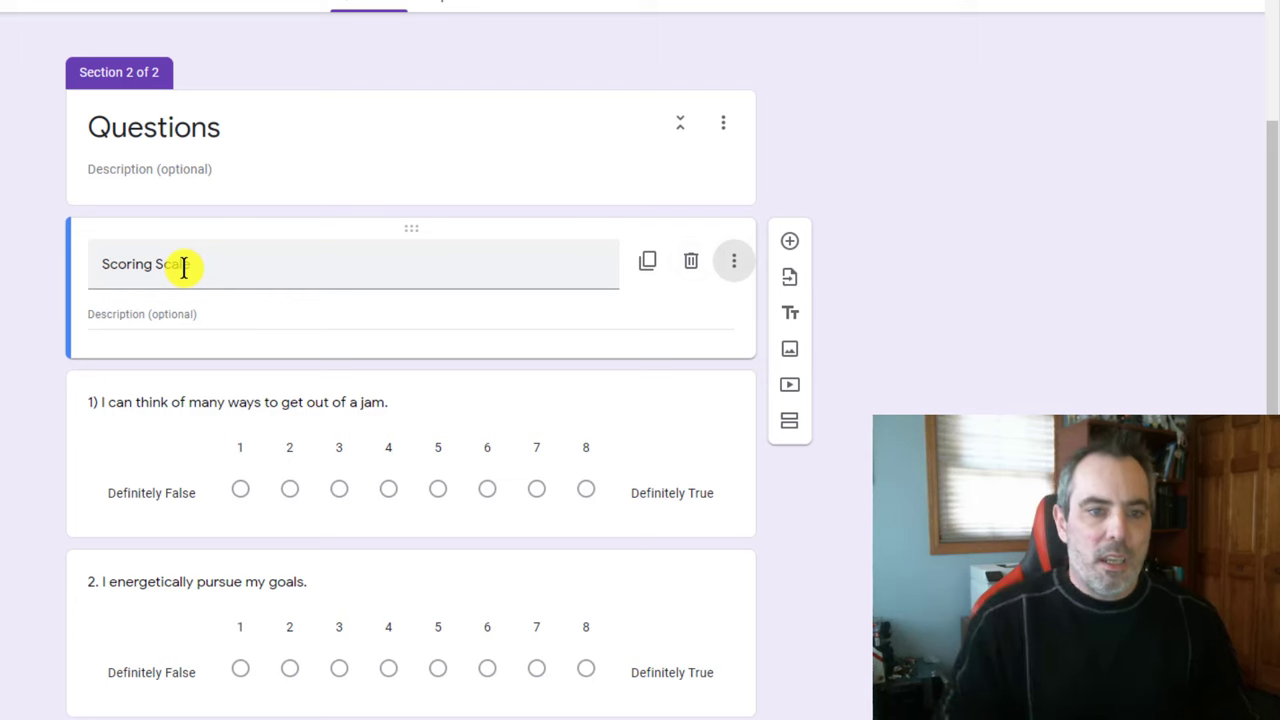
{"action": "left_click", "coordinate": [147, 321]}
{"action": "type", "text": "1 = Defini"}
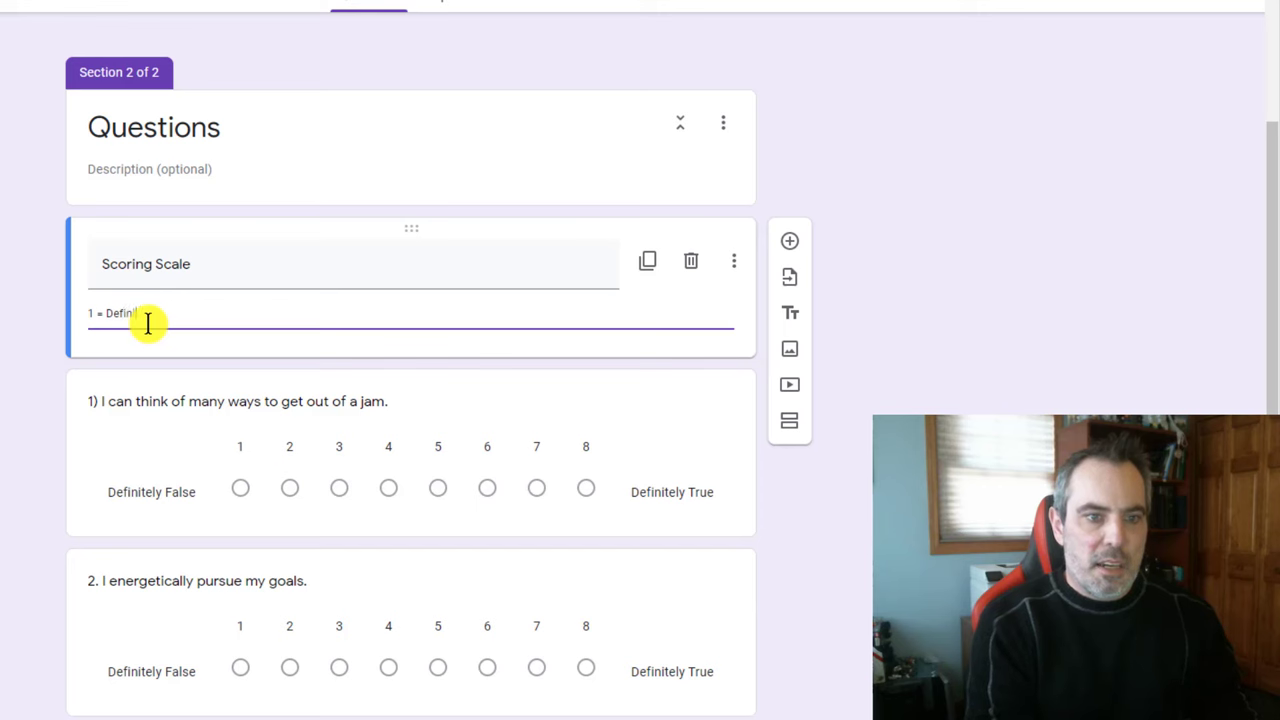
{"action": "type", "text": "tely False"}
{"action": "key", "text": "Return"}
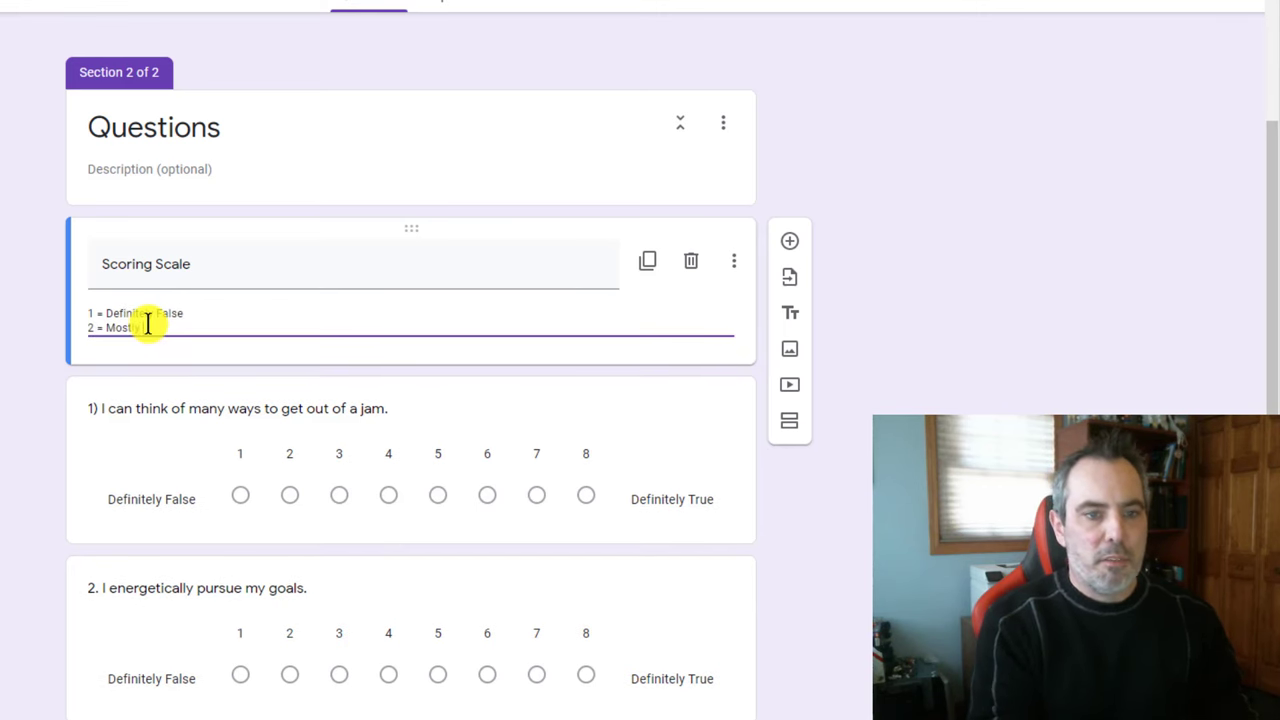
{"action": "type", "text": "2 = Mostly False"}
{"action": "key", "text": "Return"}
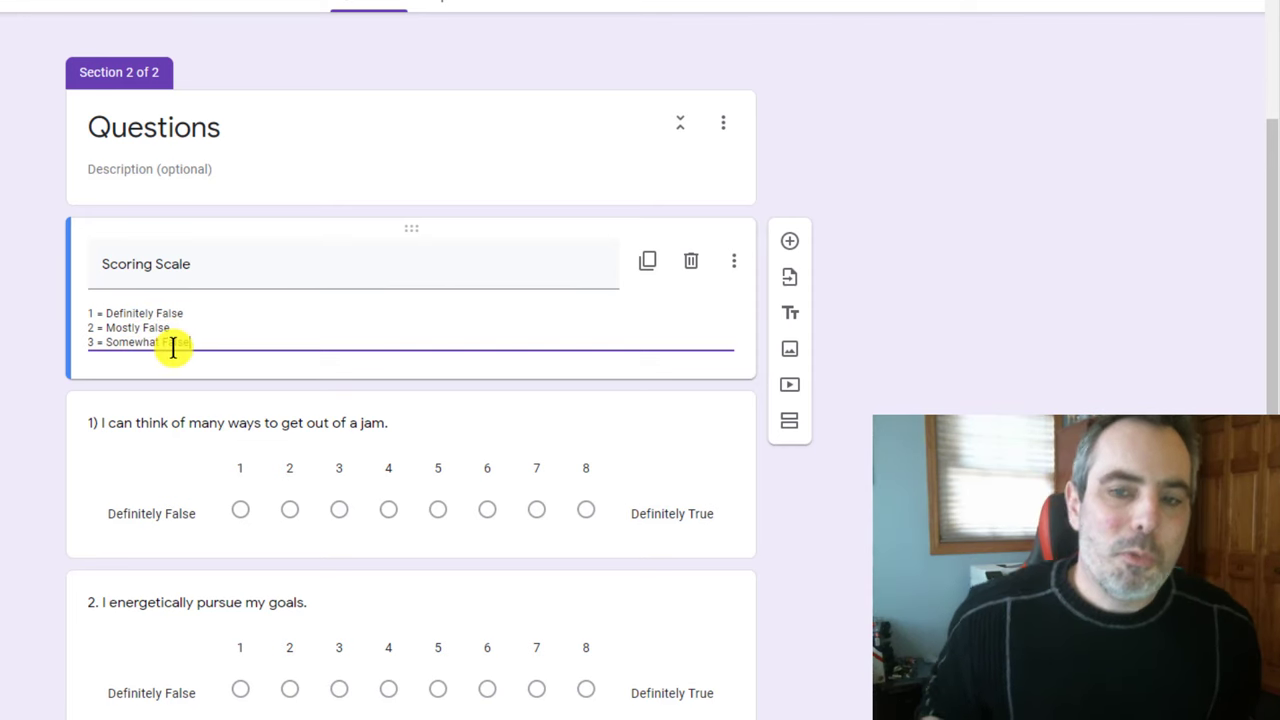
{"action": "scroll", "coordinate": [172, 347], "scroll_direction": "up", "scroll_amount": 2}
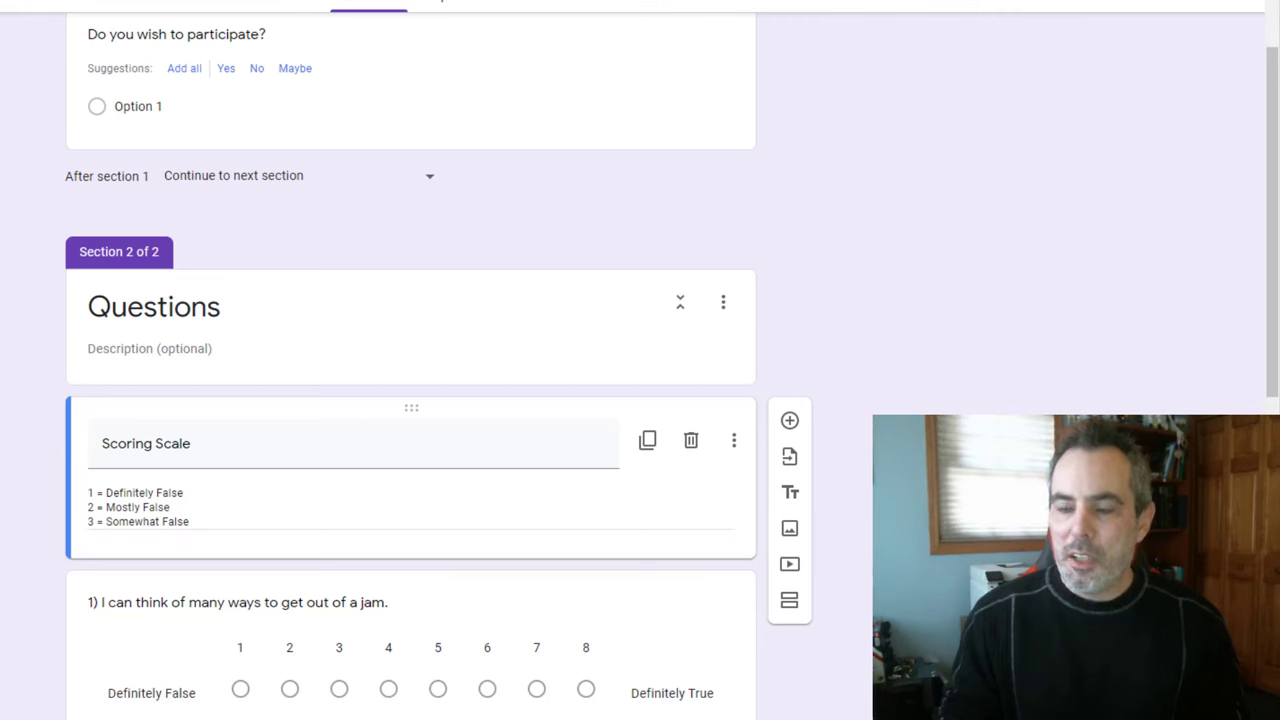
- Replace the description with the full eight-point scale, one point per line through 8 = Definitely True
{"action": "left_click", "coordinate": [86, 486]}
{"action": "key", "text": "ctrl+a"}
{"action": "type", "text": "1. = Definitely False 2. = Mostly False 3. = Somewhat False 4. = Slightly False 5. = Slightly True 6. = Somewhat True 7. = Mostly True 8. = Definitely True"}
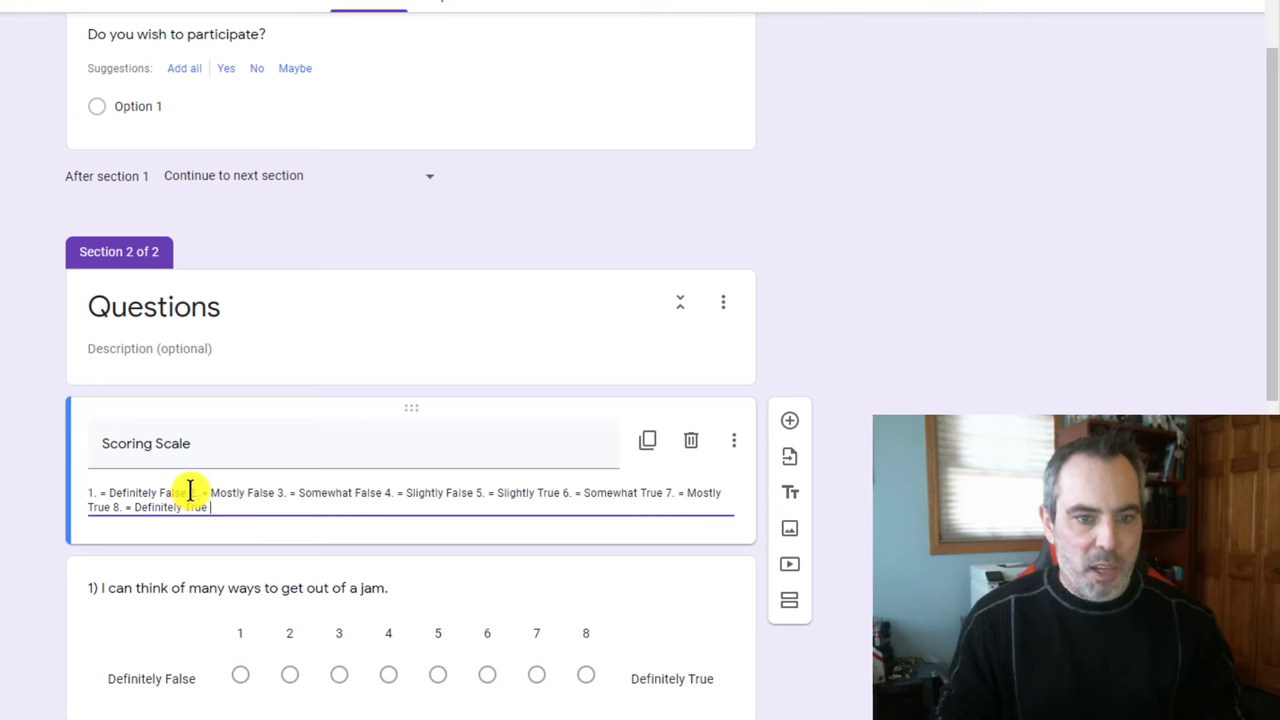
{"action": "left_click", "coordinate": [201, 492]}
{"action": "key", "text": "Return"}
{"action": "left_click", "coordinate": [178, 508]}
{"action": "key", "text": "Return"}
{"action": "left_click", "coordinate": [197, 521]}
{"action": "key", "text": "Return"}
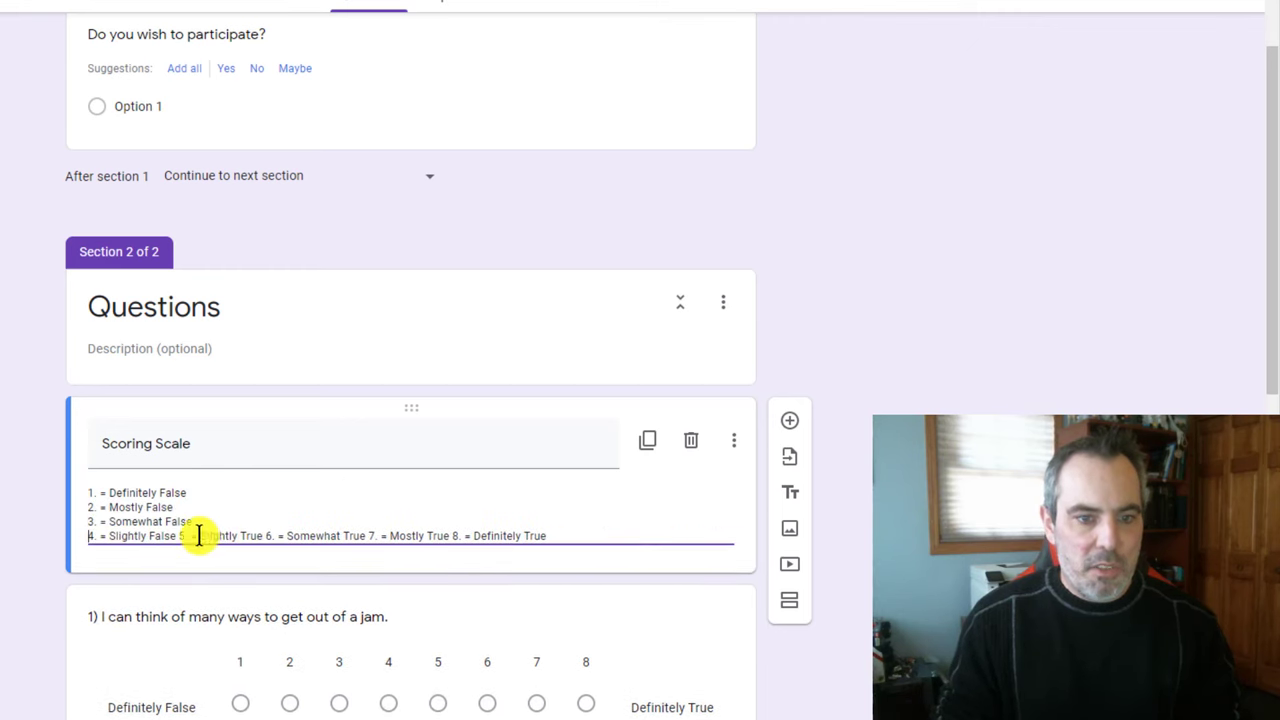
{"action": "left_click", "coordinate": [188, 536]}
{"action": "key", "text": "Return"}
{"action": "left_click", "coordinate": [178, 550]}
{"action": "key", "text": "Return"}
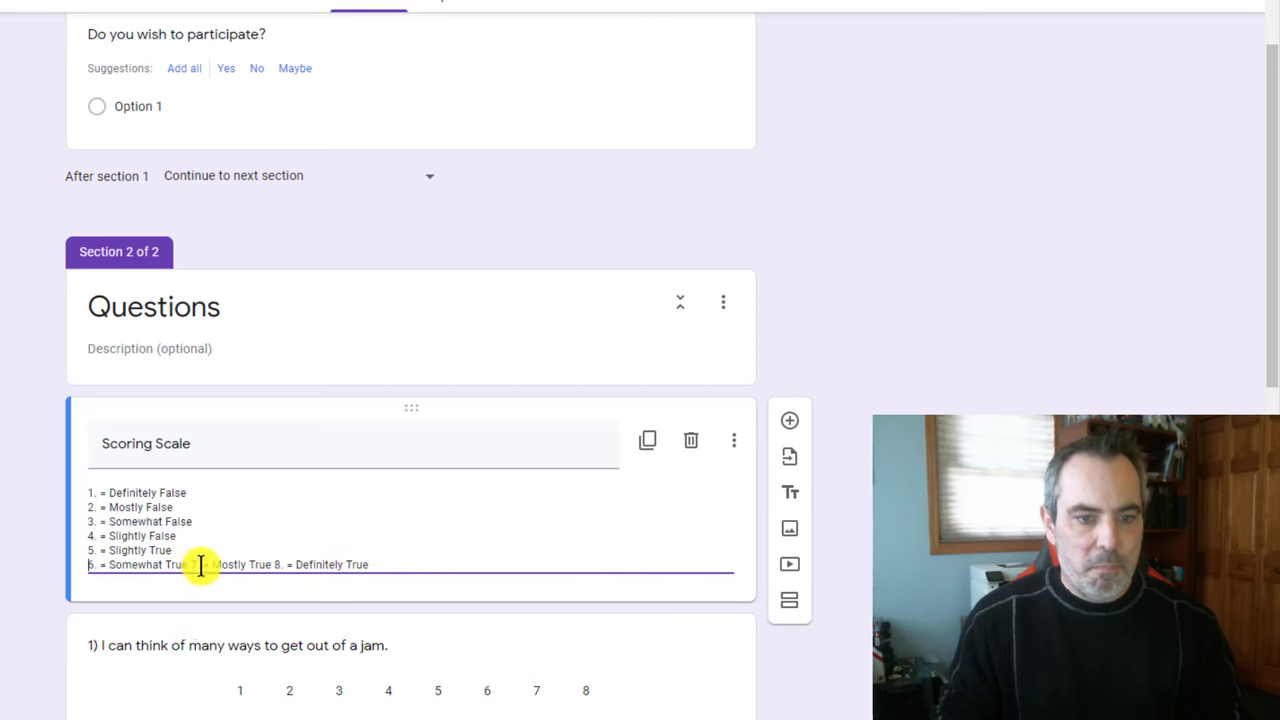
{"action": "left_click", "coordinate": [192, 563]}
{"action": "key", "text": "Return"}
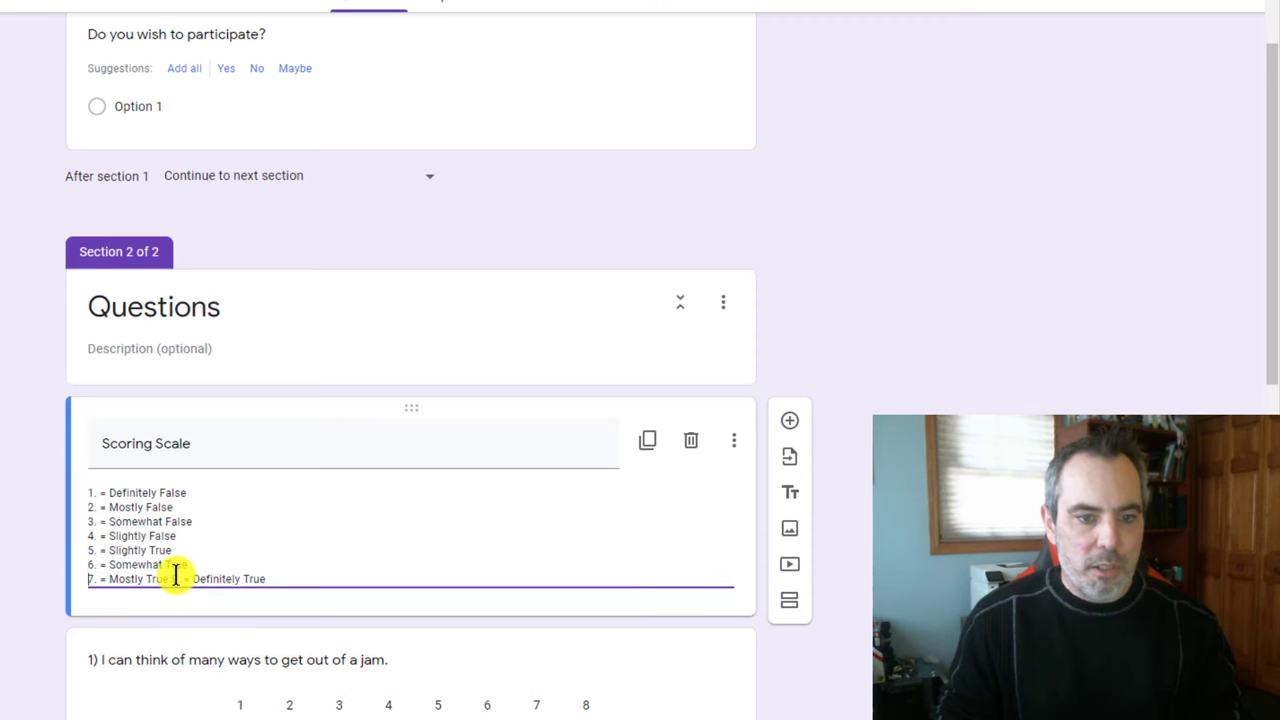
{"action": "left_click", "coordinate": [174, 579]}
{"action": "key", "text": "Return"}
{"action": "scroll", "coordinate": [411, 530], "scroll_direction": "down", "scroll_amount": 4}
{"action": "scroll", "coordinate": [346, 403], "scroll_direction": "up", "scroll_amount": 2}
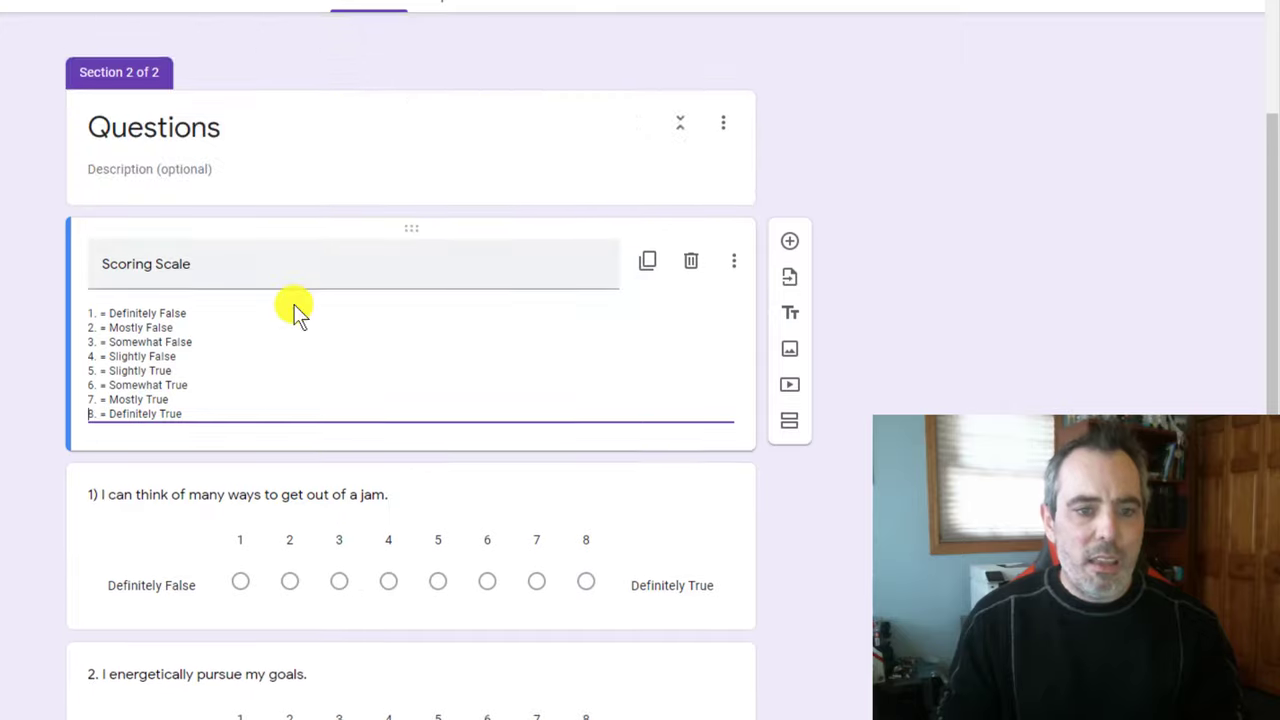
{"action": "scroll", "coordinate": [286, 354], "scroll_direction": "down", "scroll_amount": 1}
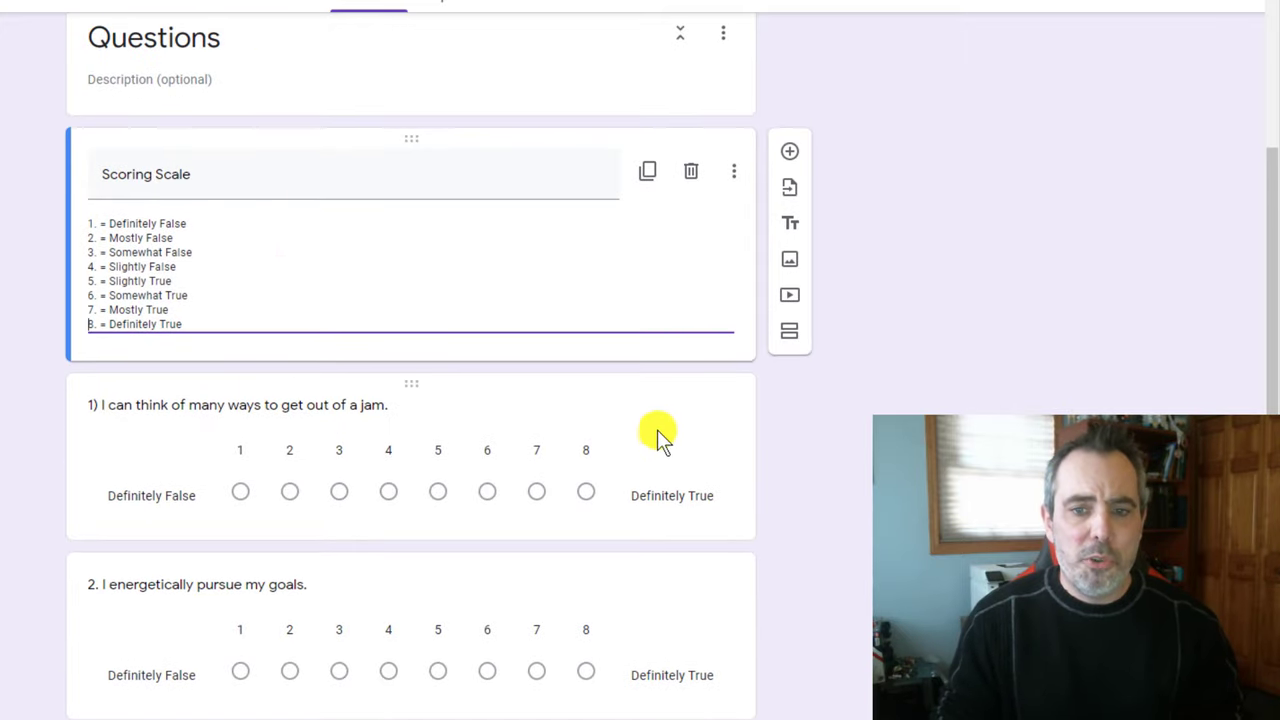
- Add a description to question 1, paste the scale there, then clear it
{"action": "left_click", "coordinate": [83, 446]}
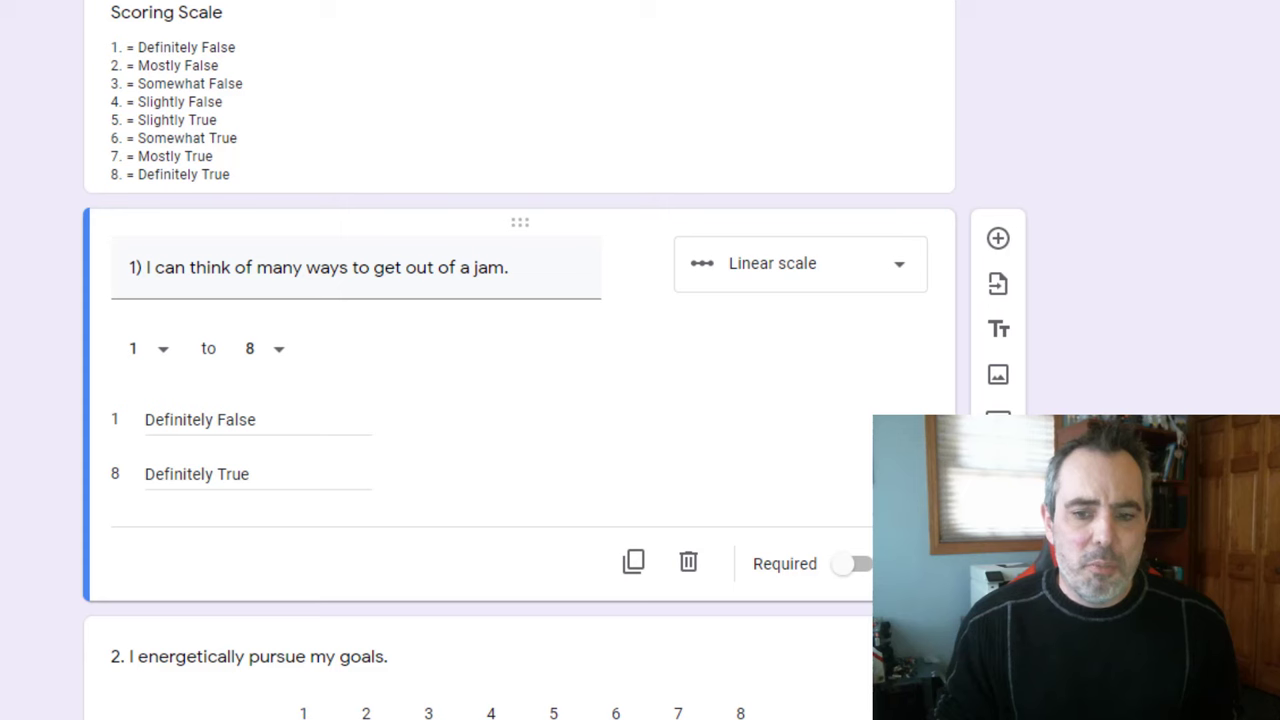
{"action": "left_click", "coordinate": [749, 586]}
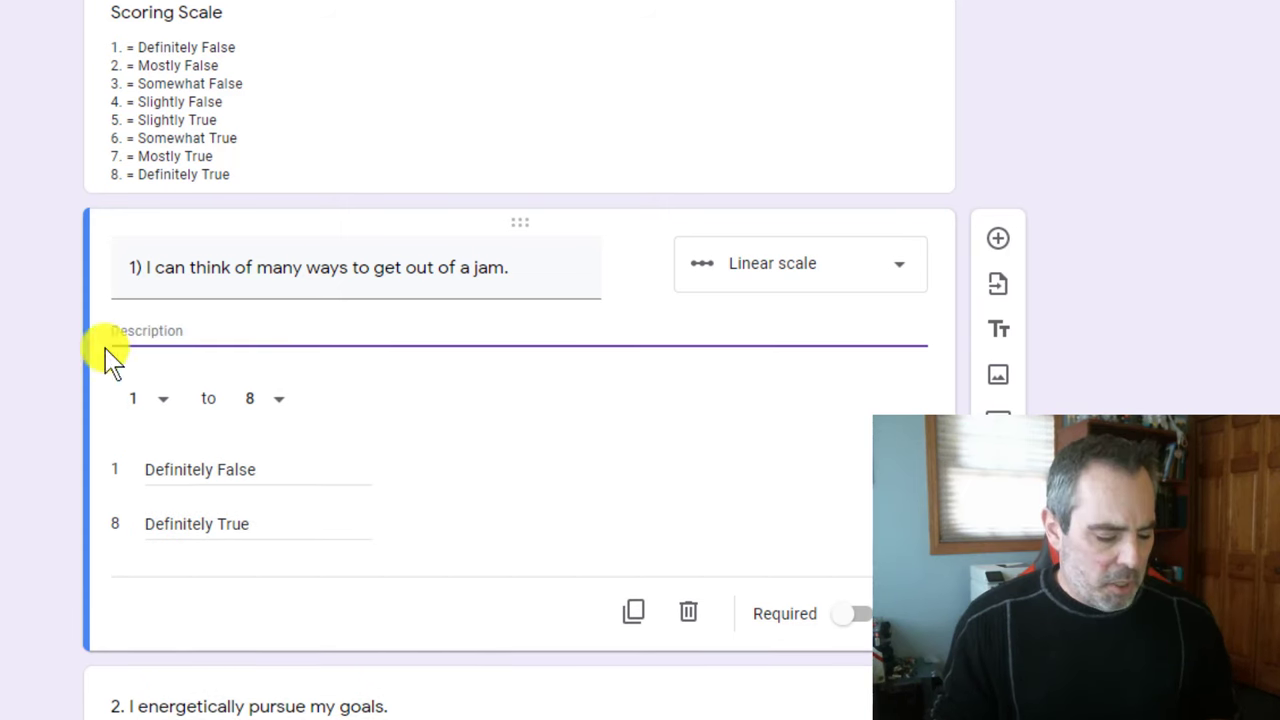
{"action": "type", "text": "1. = Definitely False 2. = Mostly False 3. = Somewhat False 4. = Slightly False 5. = Slightly True 6. = Somewhat True 7. = Mostly True 8. = Definitely True"}
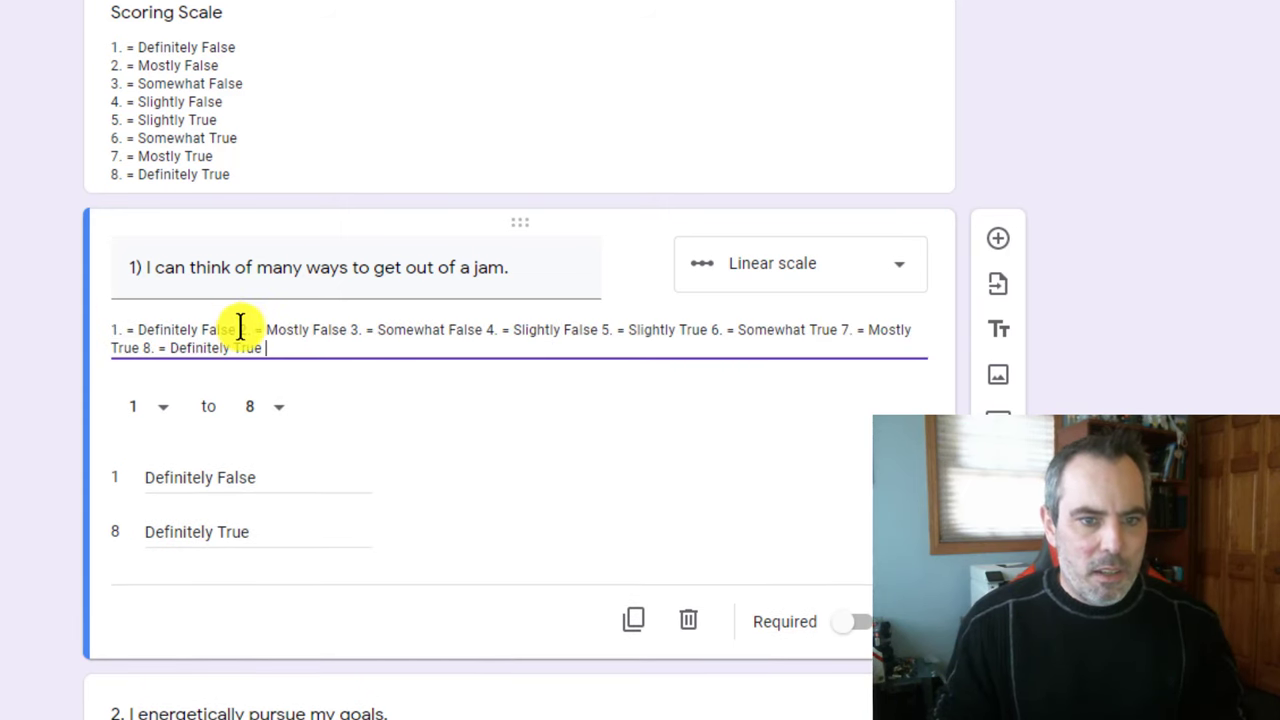
{"action": "left_click", "coordinate": [240, 329]}
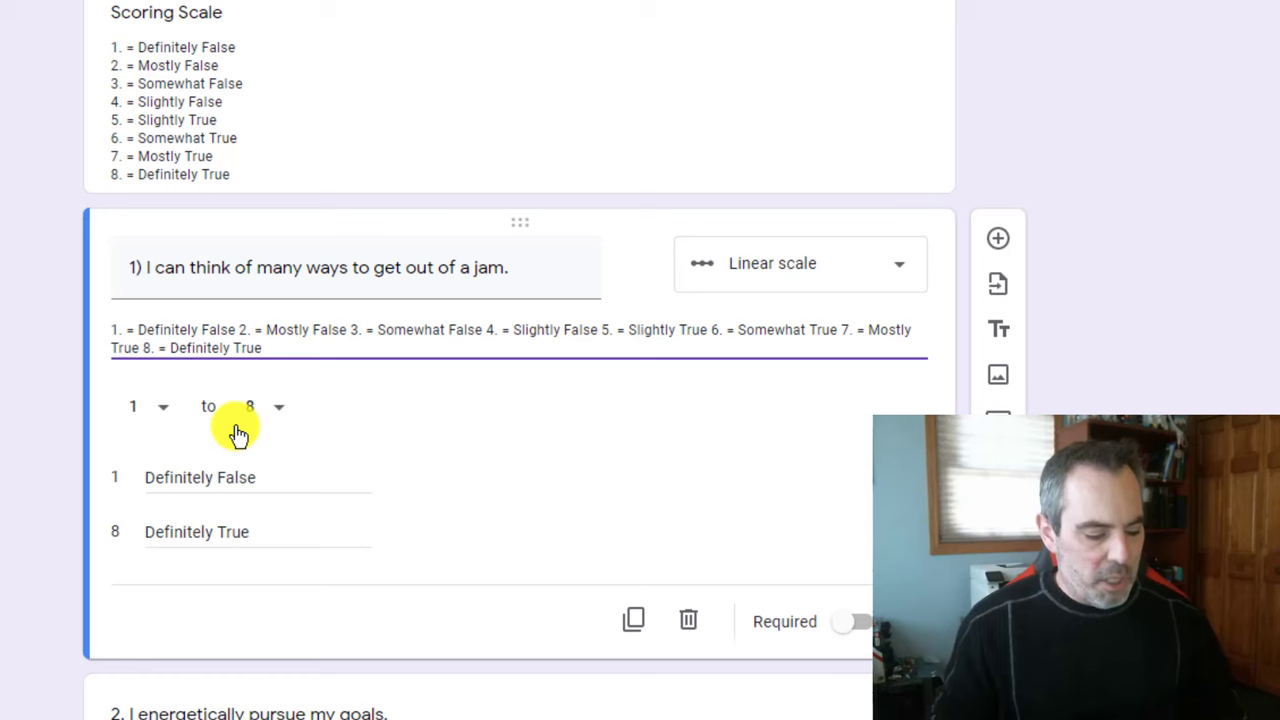
{"action": "key", "text": "ctrl+a"}
{"action": "key", "text": "Delete"}
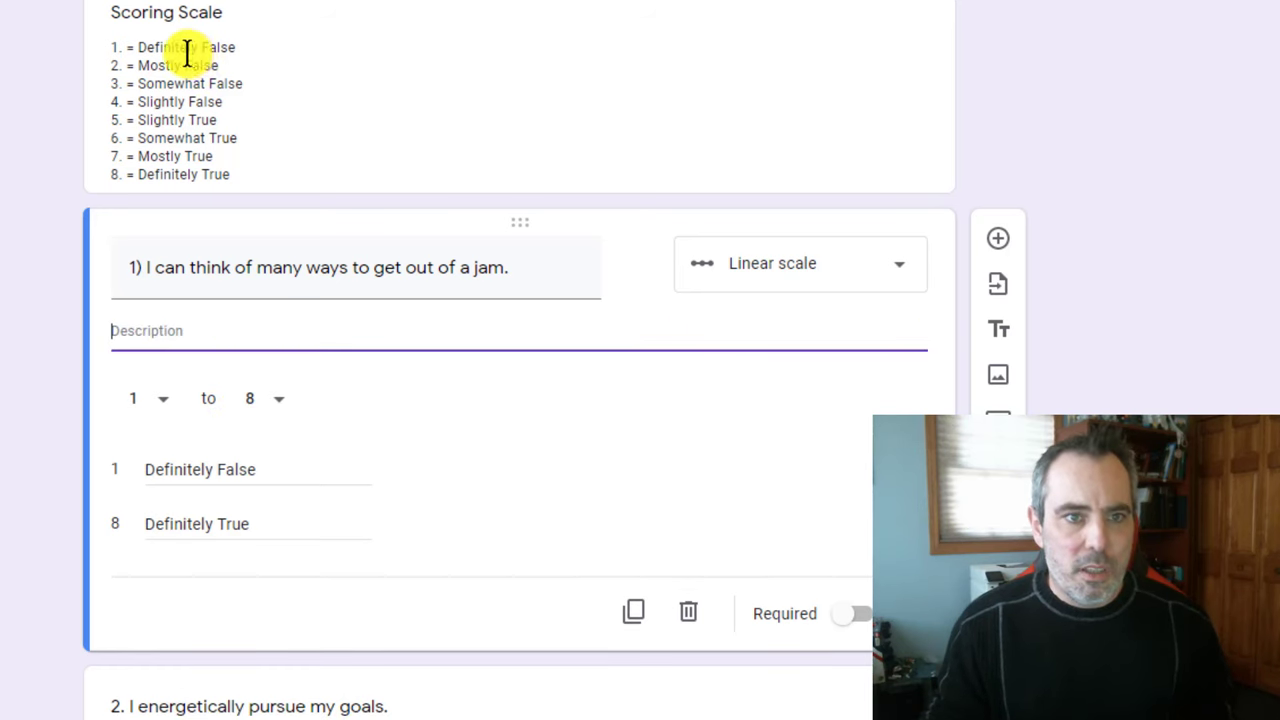
- Select all of the Scoring Scale description text
{"action": "left_click", "coordinate": [857, 70]}
{"action": "key", "text": "ctrl+a"}
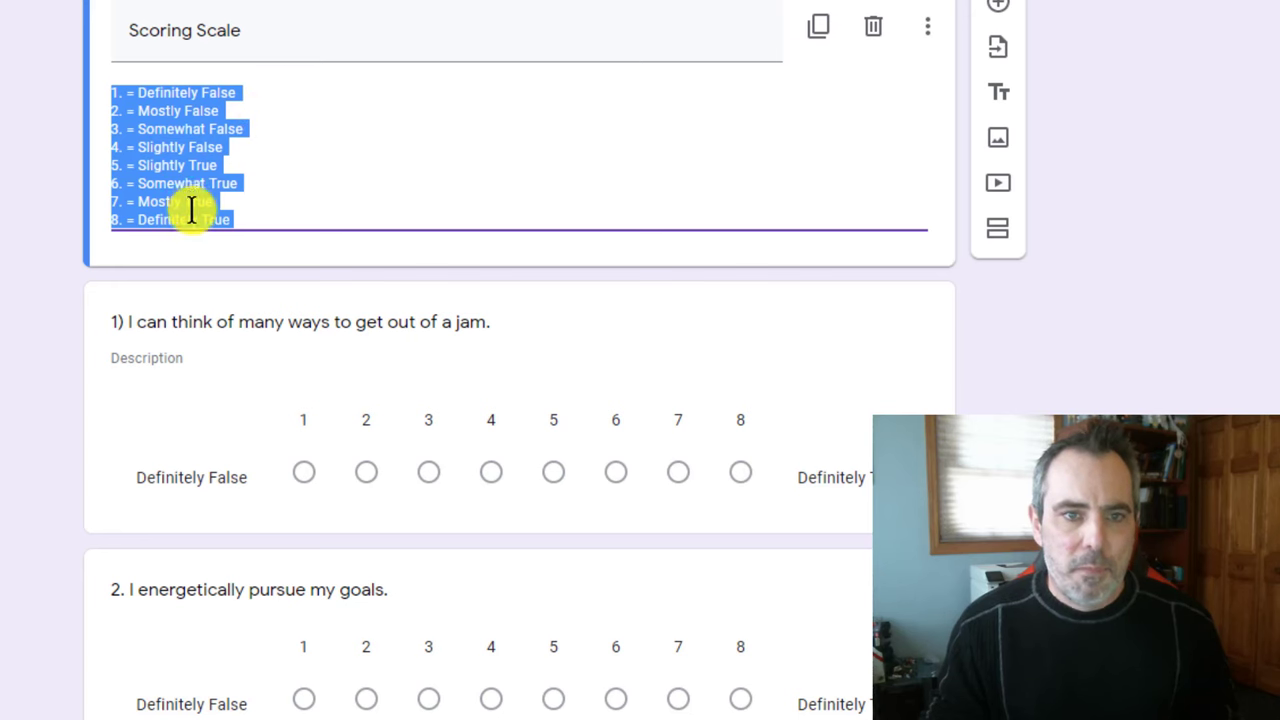
{"action": "scroll", "coordinate": [188, 200], "scroll_direction": "up", "scroll_amount": 1}
- Preview the form, continue past the consent page, and scroll through the Questions page
{"action": "scroll", "coordinate": [186, 194], "scroll_direction": "up", "scroll_amount": 3}
{"action": "scroll", "coordinate": [171, 177], "scroll_direction": "down", "scroll_amount": 3}
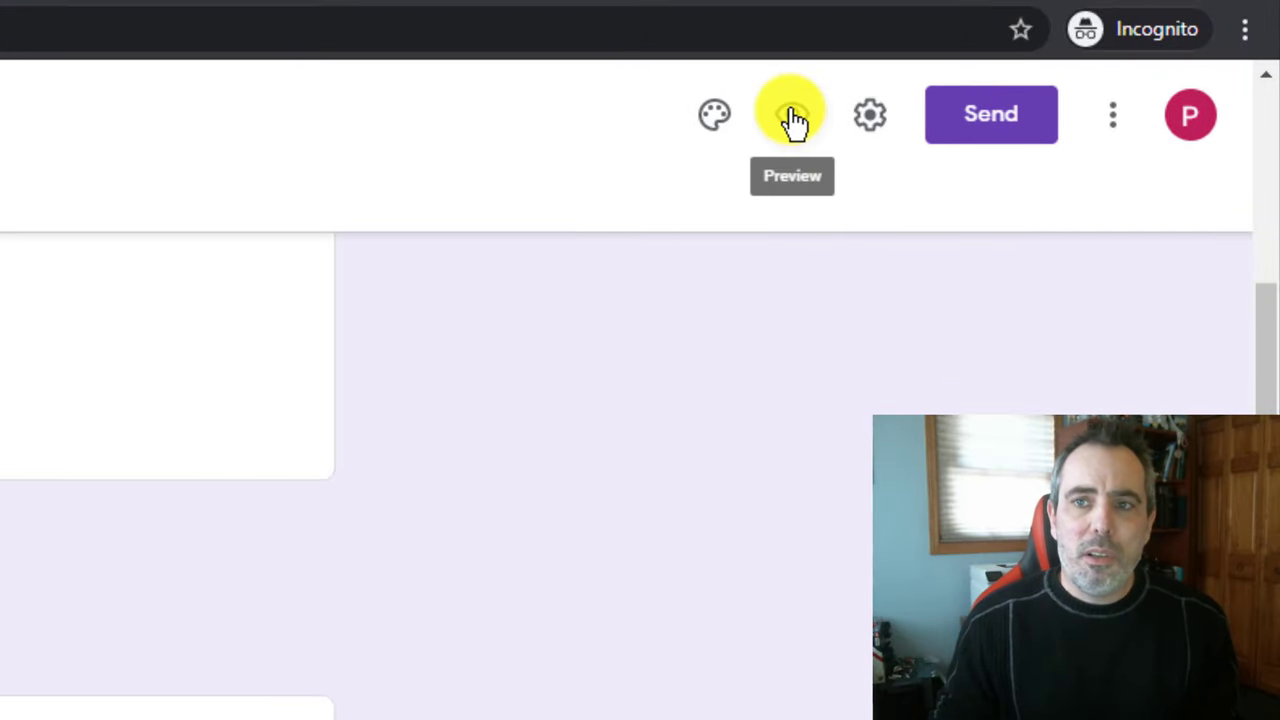
{"action": "left_click", "coordinate": [792, 118]}
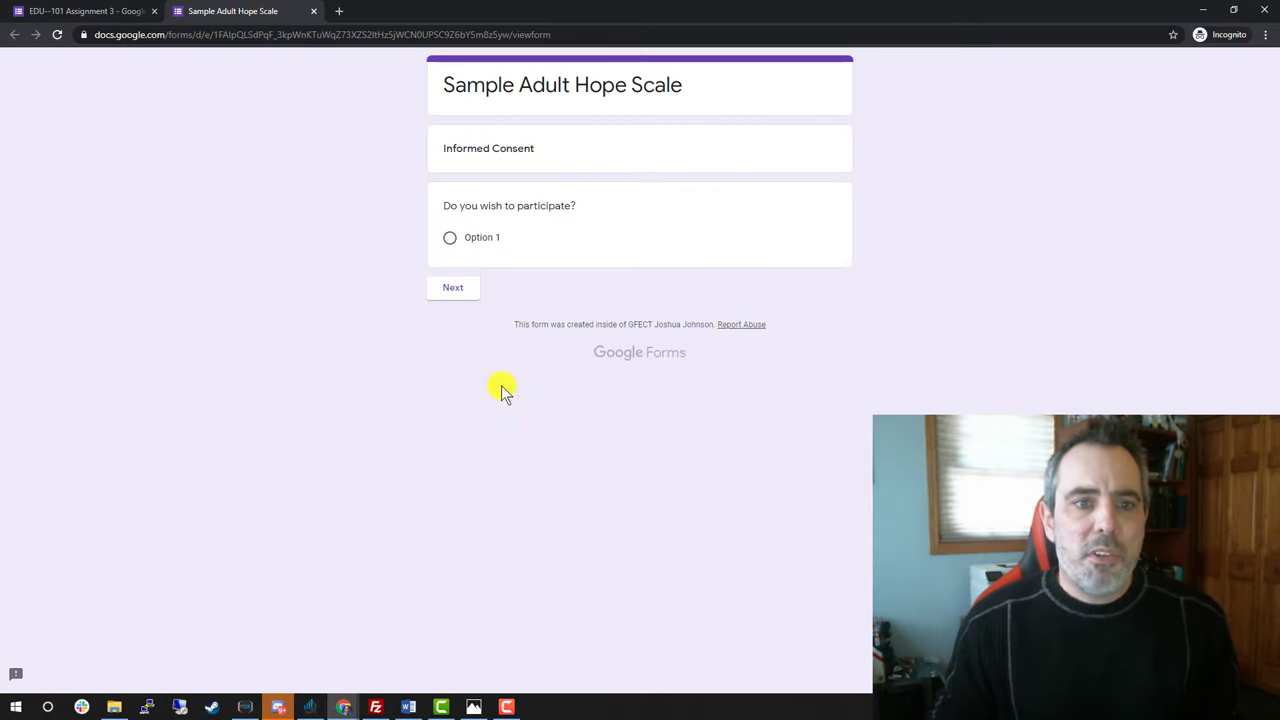
{"action": "left_click", "coordinate": [453, 300]}
{"action": "scroll", "coordinate": [467, 196], "scroll_direction": "down", "scroll_amount": 3}
{"action": "scroll", "coordinate": [467, 197], "scroll_direction": "down", "scroll_amount": 3}
{"action": "scroll", "coordinate": [467, 198], "scroll_direction": "up", "scroll_amount": 5}
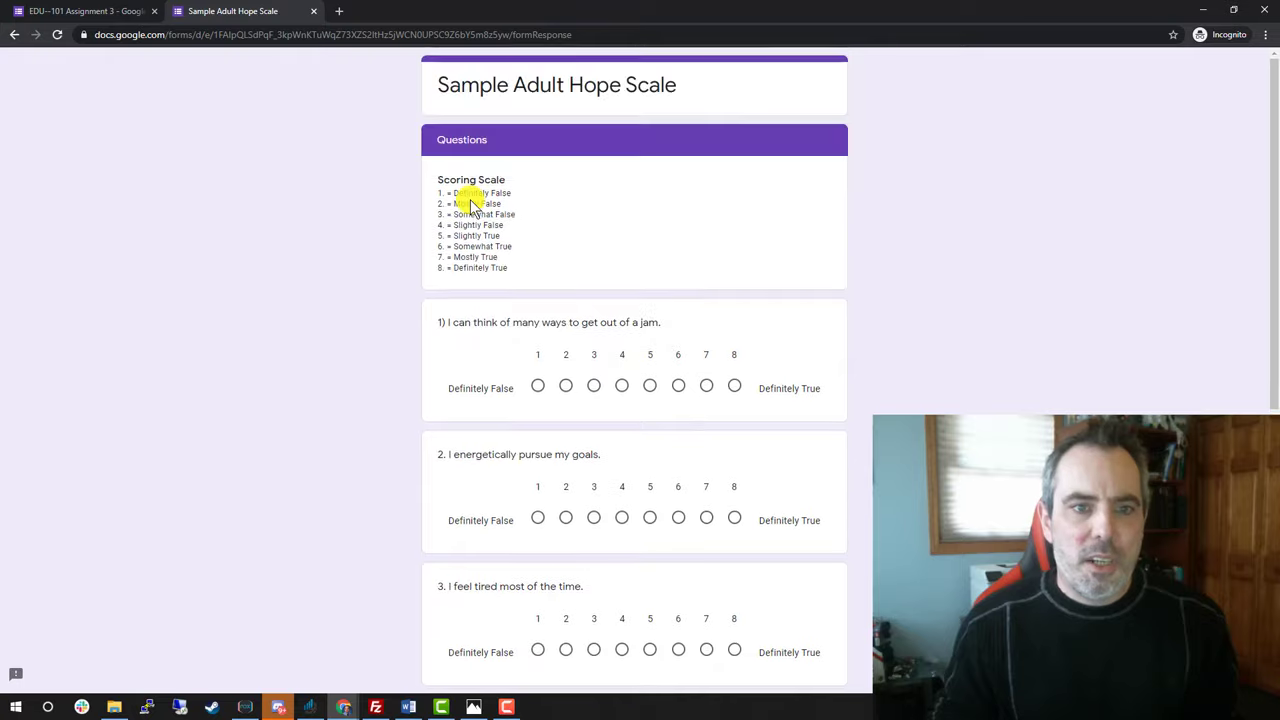
{"action": "scroll", "coordinate": [470, 203], "scroll_direction": "down", "scroll_amount": 5}
{"action": "scroll", "coordinate": [540, 340], "scroll_direction": "up", "scroll_amount": 3}
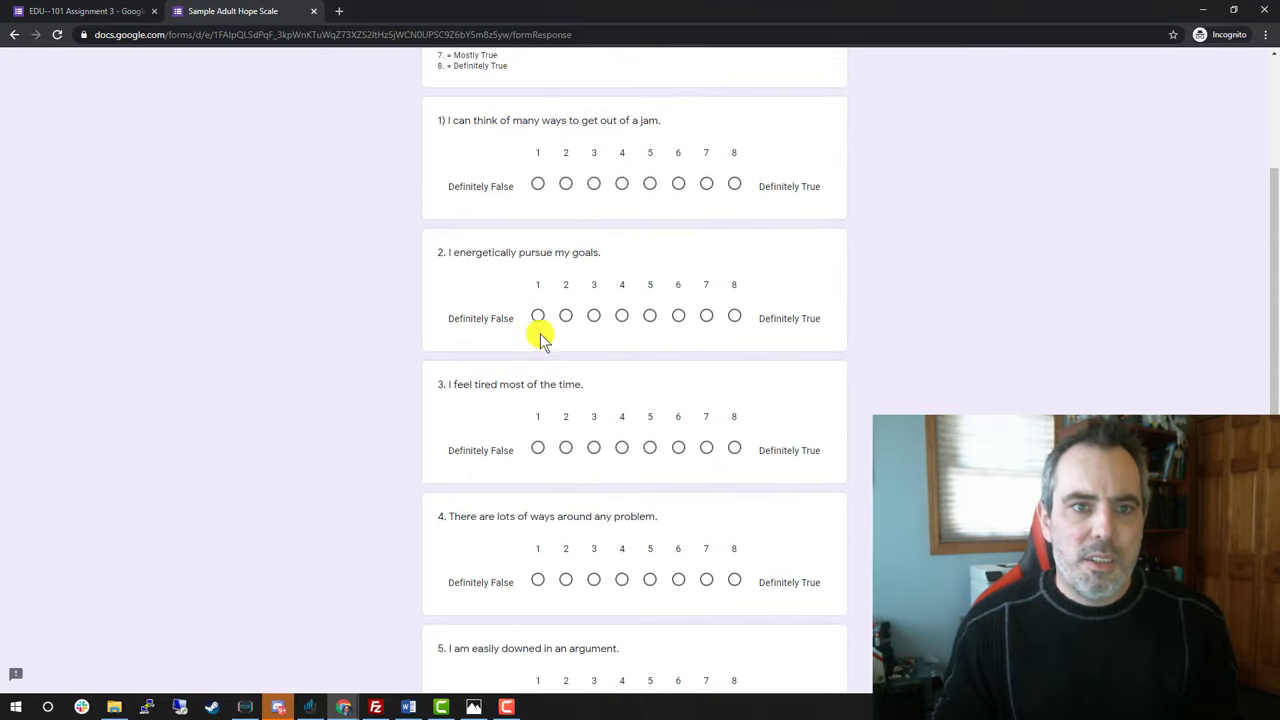
{"action": "scroll", "coordinate": [540, 340], "scroll_direction": "up", "scroll_amount": 2}
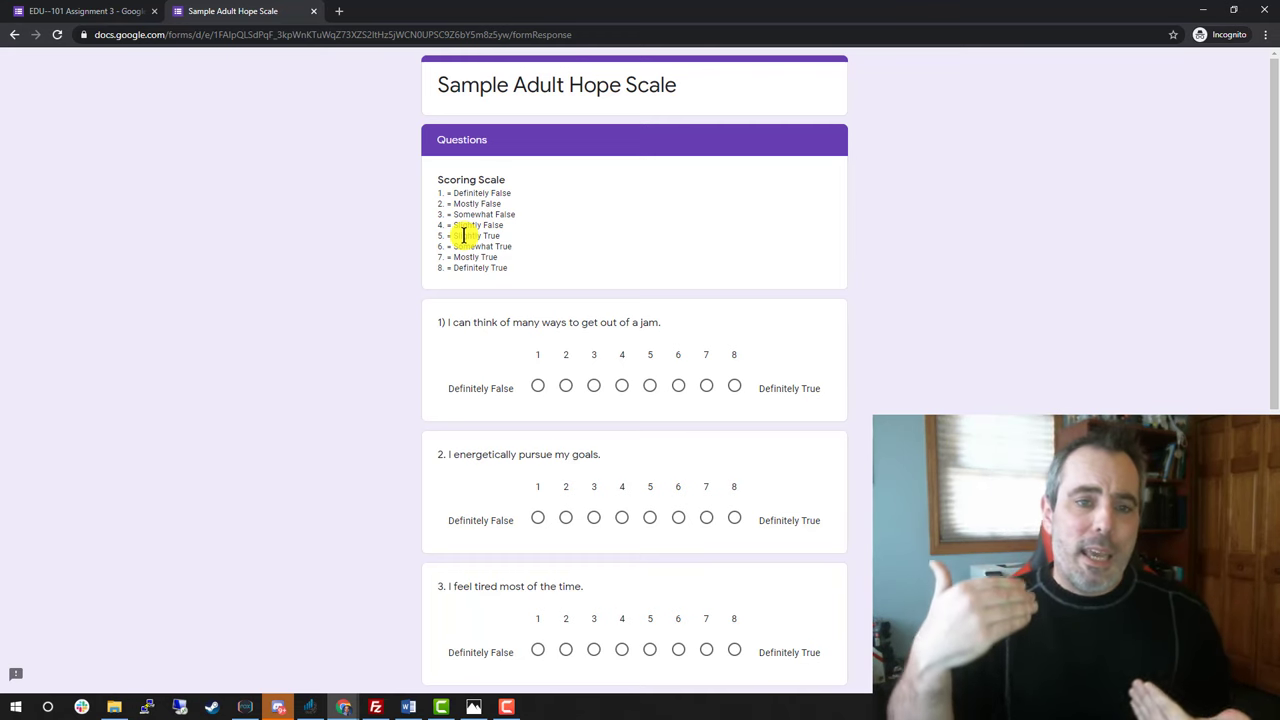
- Back in the editor, retitle section 2 as 'Questions 1-3'
{"action": "left_click", "coordinate": [45, 10]}
{"action": "scroll", "coordinate": [440, 248], "scroll_direction": "down", "scroll_amount": 3}
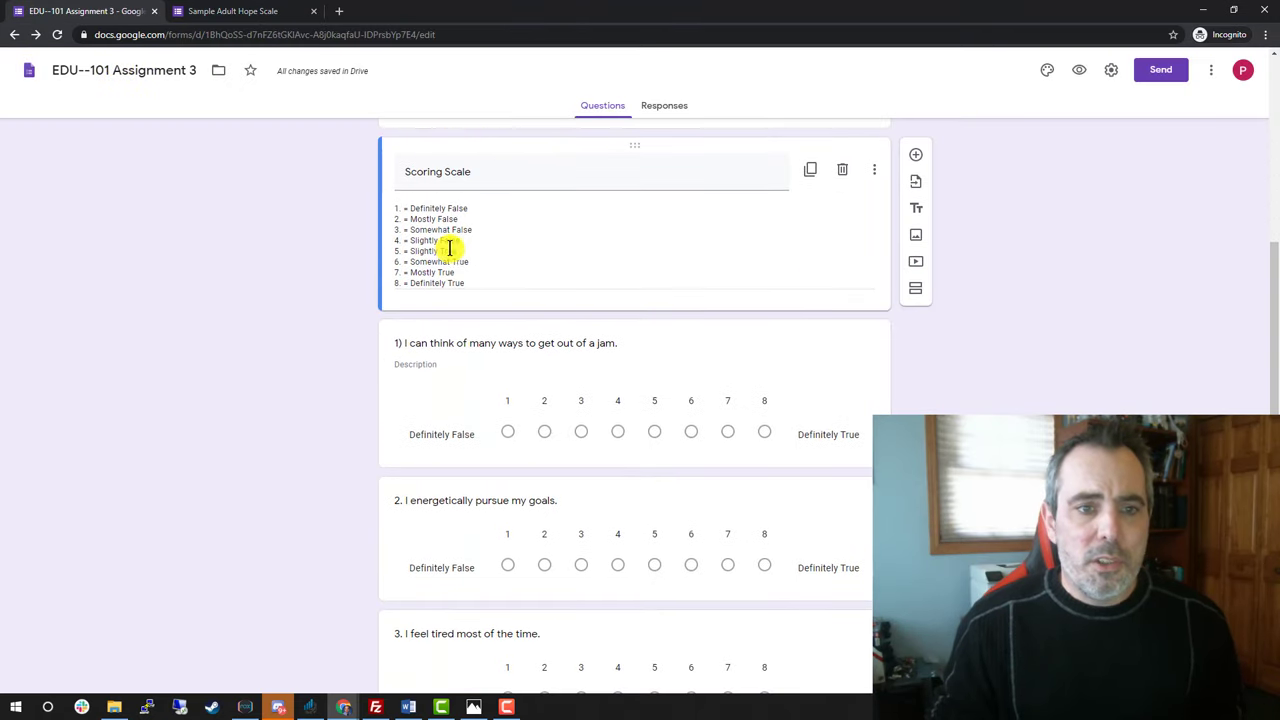
{"action": "scroll", "coordinate": [448, 250], "scroll_direction": "up", "scroll_amount": 2}
{"action": "scroll", "coordinate": [450, 248], "scroll_direction": "down", "scroll_amount": 1}
{"action": "scroll", "coordinate": [450, 248], "scroll_direction": "down", "scroll_amount": 1}
{"action": "scroll", "coordinate": [449, 249], "scroll_direction": "up", "scroll_amount": 2}
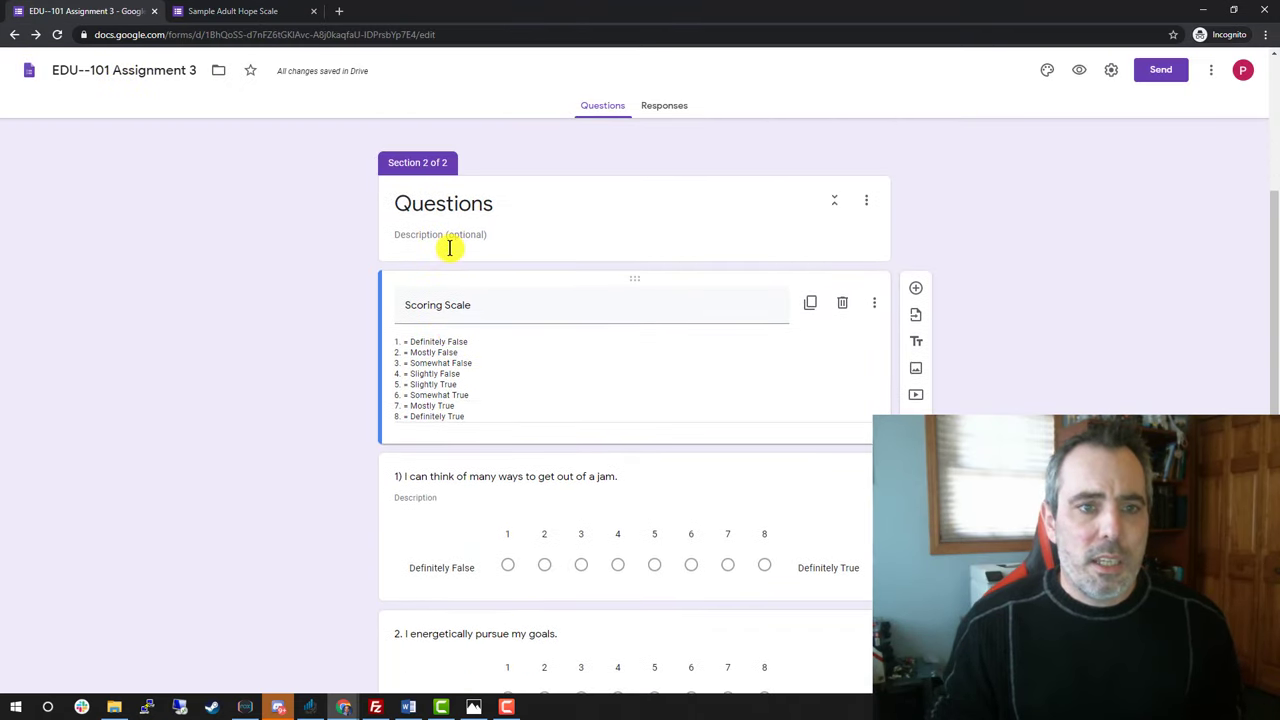
{"action": "double_click", "coordinate": [495, 206]}
{"action": "left_click", "coordinate": [493, 205]}
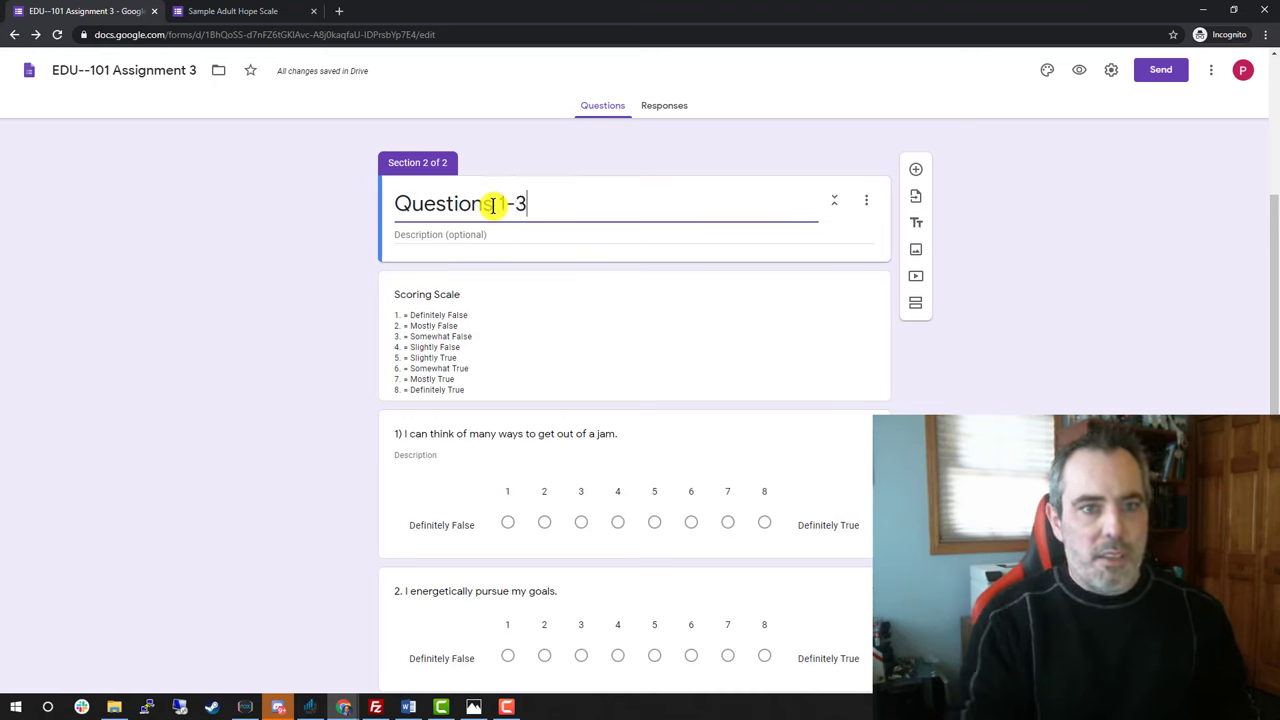
{"action": "left_click", "coordinate": [264, 309]}
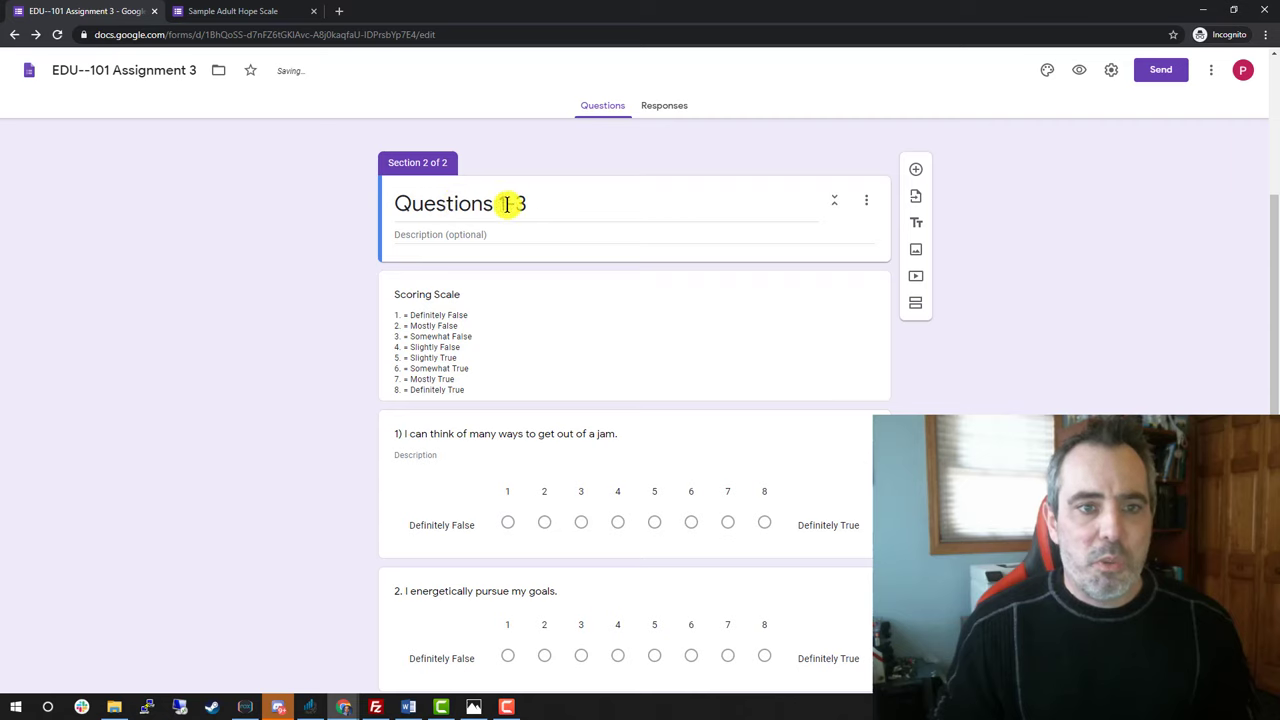
- Add a new section after question 3 titled 'Questions 4-6'
{"action": "scroll", "coordinate": [507, 204], "scroll_direction": "down", "scroll_amount": 3}
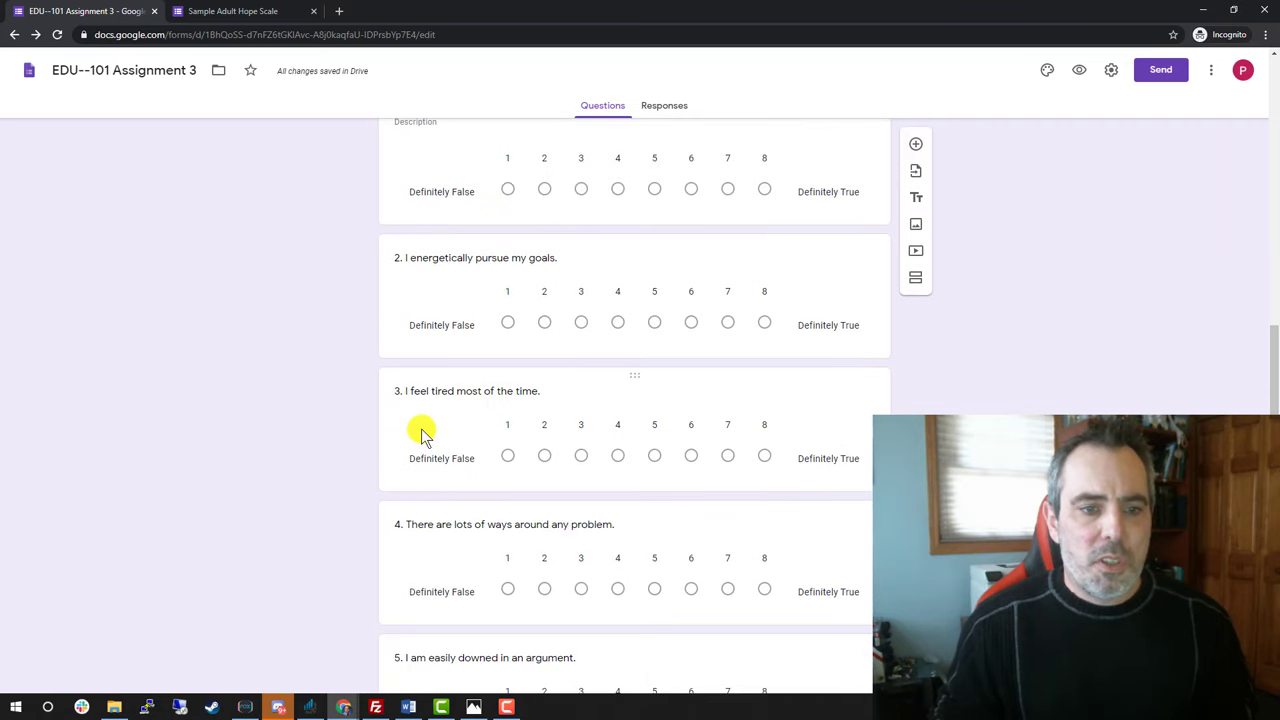
{"action": "left_click", "coordinate": [420, 434]}
{"action": "left_click", "coordinate": [895, 508]}
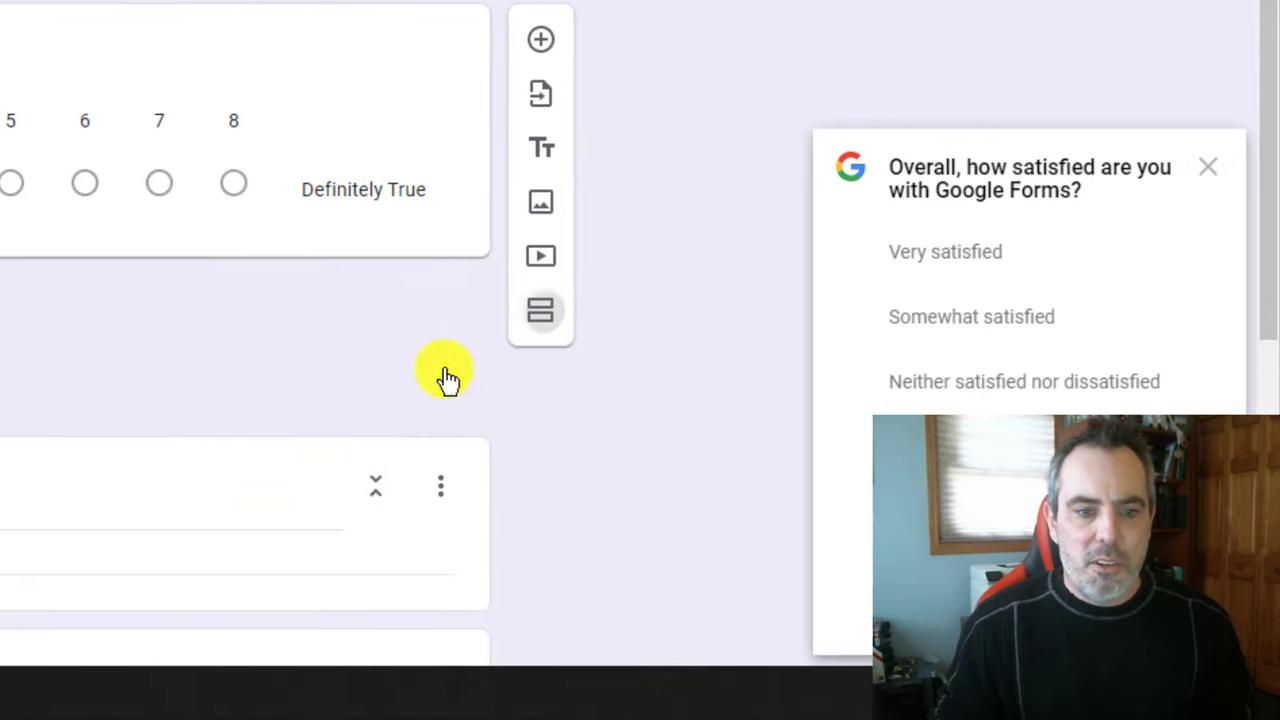
{"action": "type", "text": "S"}
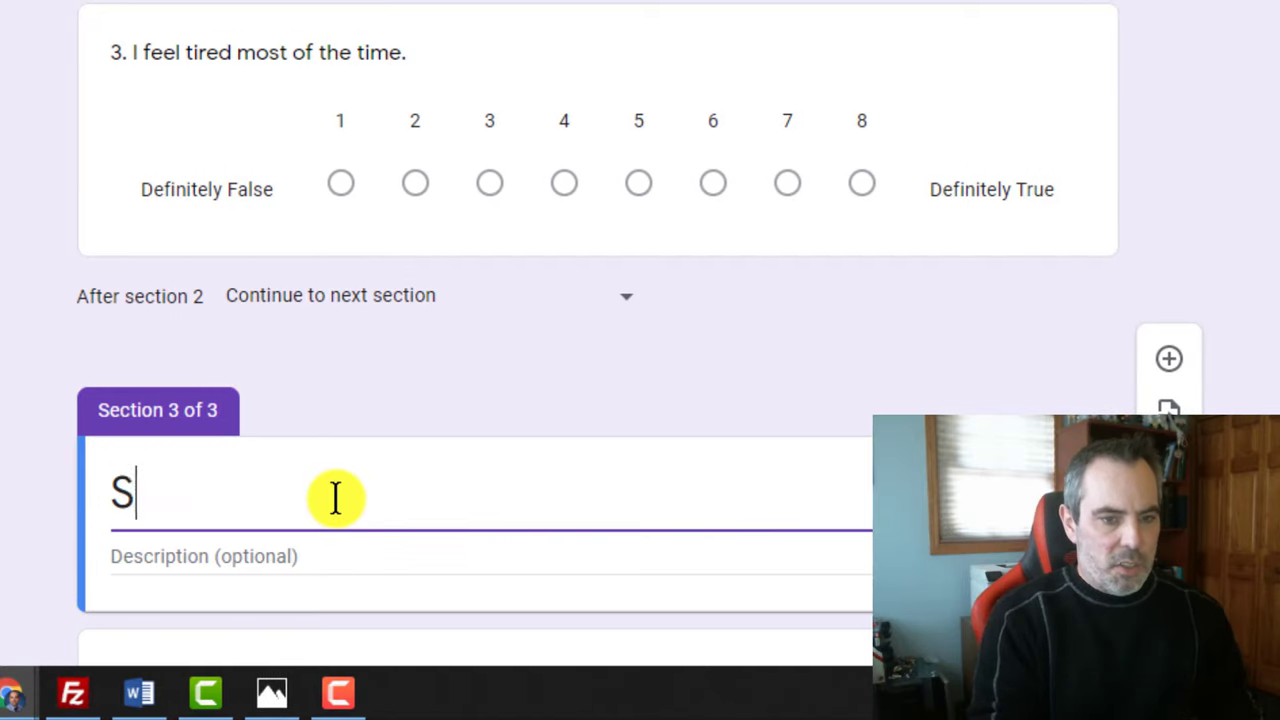
{"action": "type", "text": "e"}
{"action": "key", "text": "BackSpace"}
{"action": "key", "text": "BackSpace"}
{"action": "type", "text": "Questions 4-6"}
{"action": "scroll", "coordinate": [245, 460], "scroll_direction": "down", "scroll_amount": 4}
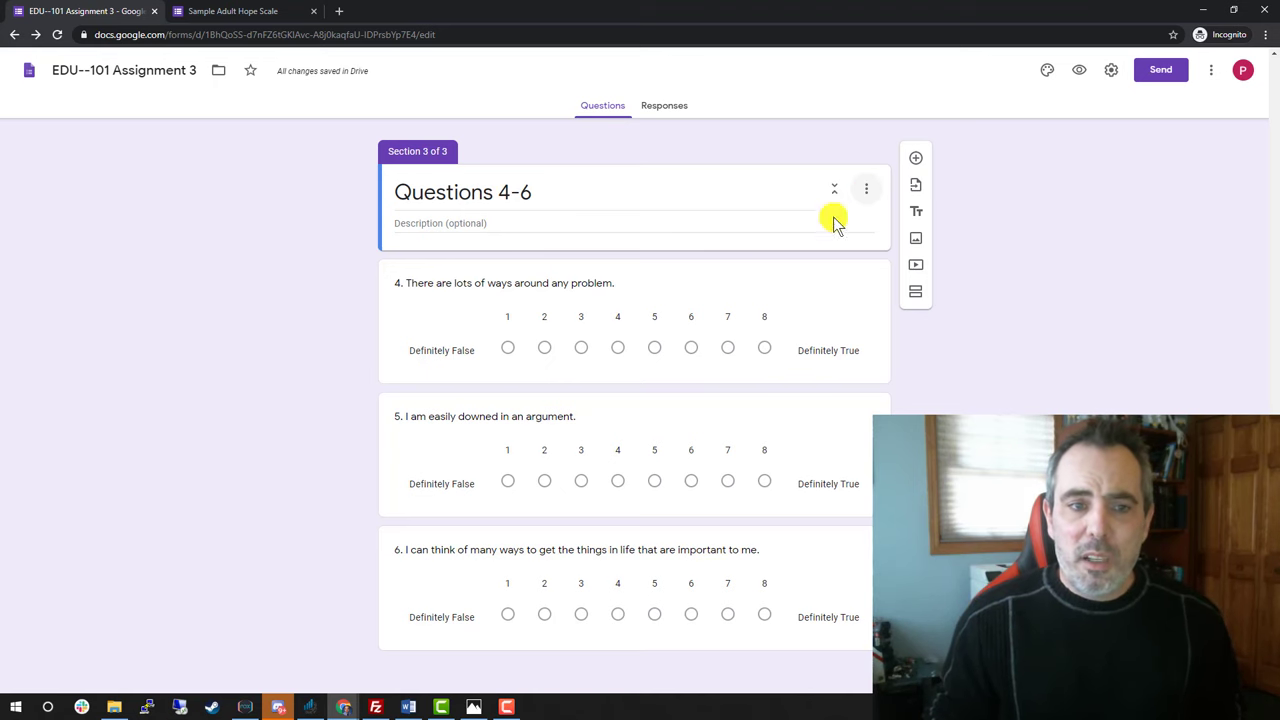
{"action": "left_click_drag", "start_coordinate": [643, 274], "coordinate": [643, 316]}
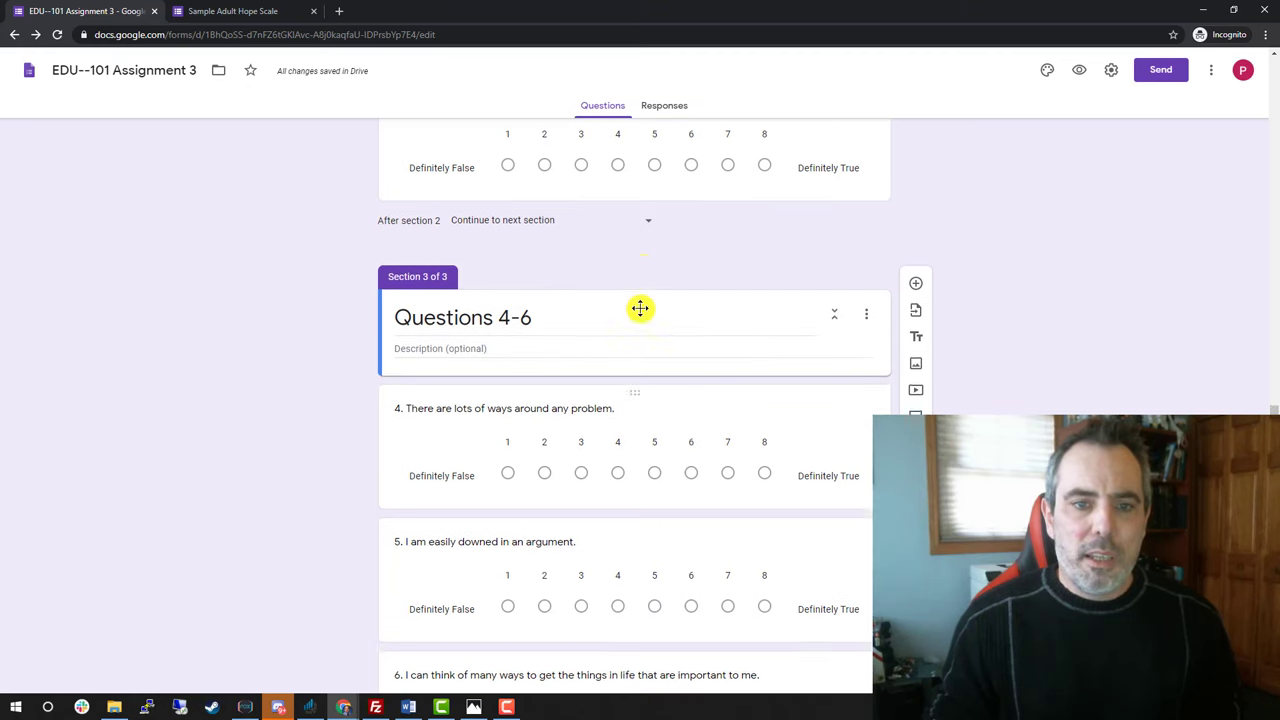
{"action": "scroll", "coordinate": [640, 308], "scroll_direction": "up", "scroll_amount": 1}
{"action": "scroll", "coordinate": [634, 283], "scroll_direction": "down", "scroll_amount": 1}
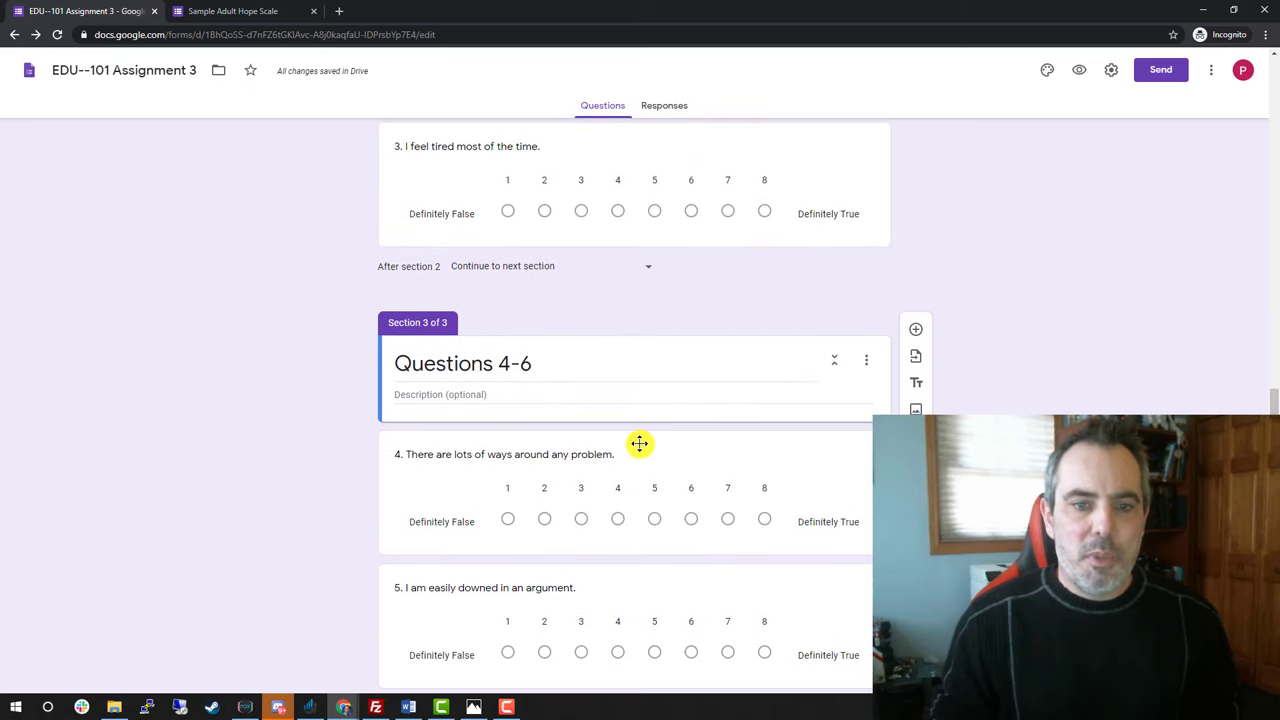
{"action": "left_click_drag", "start_coordinate": [639, 443], "coordinate": [612, 325]}
{"action": "left_click", "coordinate": [613, 318]}
{"action": "scroll", "coordinate": [710, 420], "scroll_direction": "down", "scroll_amount": 1}
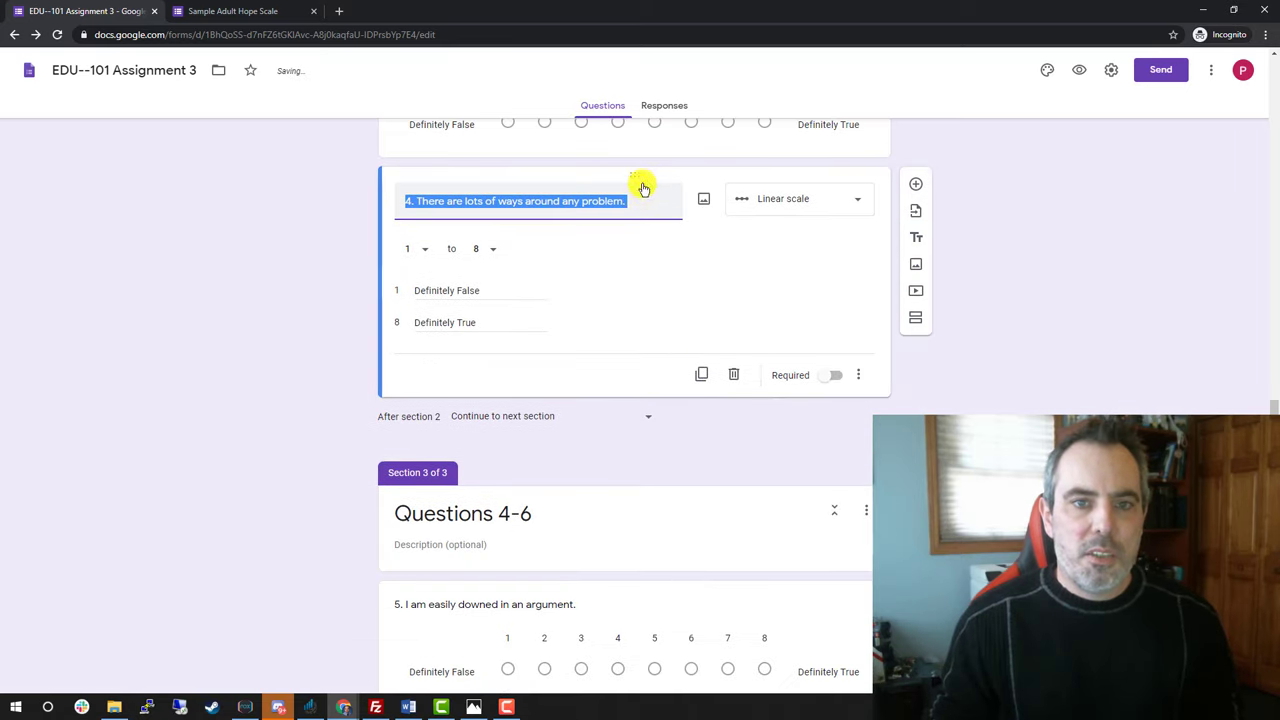
{"action": "left_click_drag", "start_coordinate": [638, 179], "coordinate": [625, 479]}
{"action": "scroll", "coordinate": [711, 363], "scroll_direction": "up", "scroll_amount": 1}
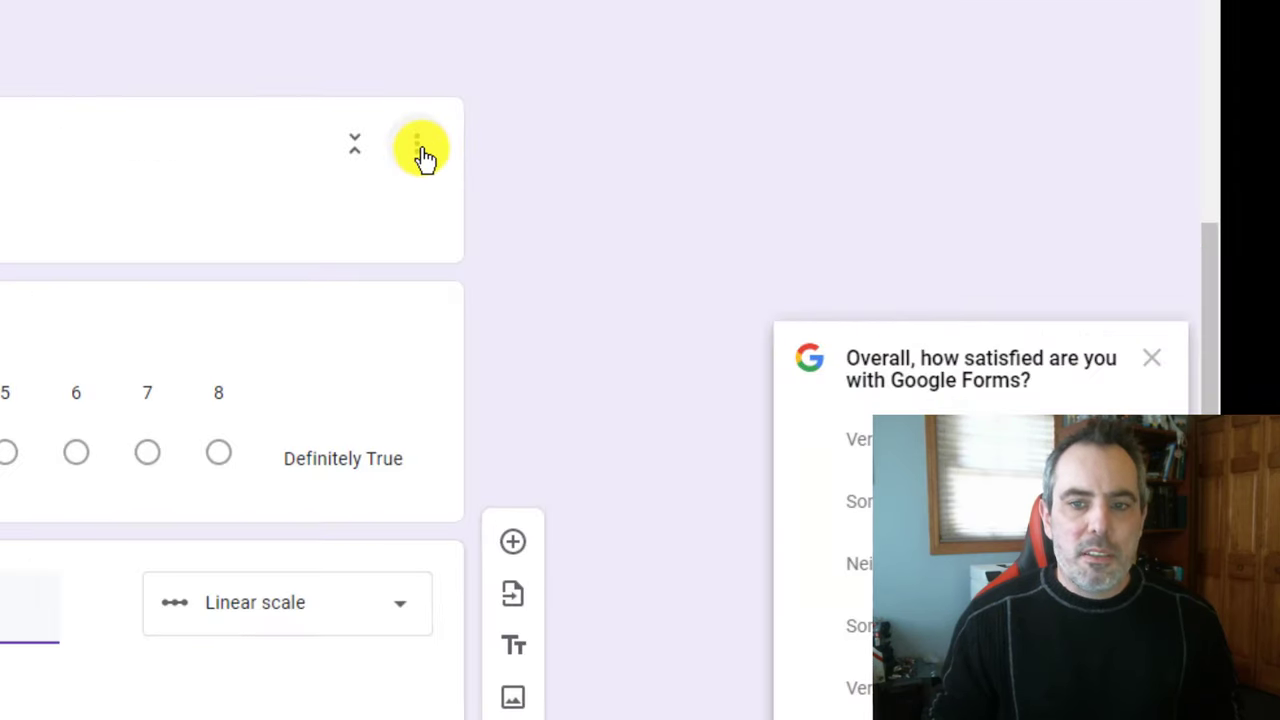
{"action": "left_click", "coordinate": [866, 343]}
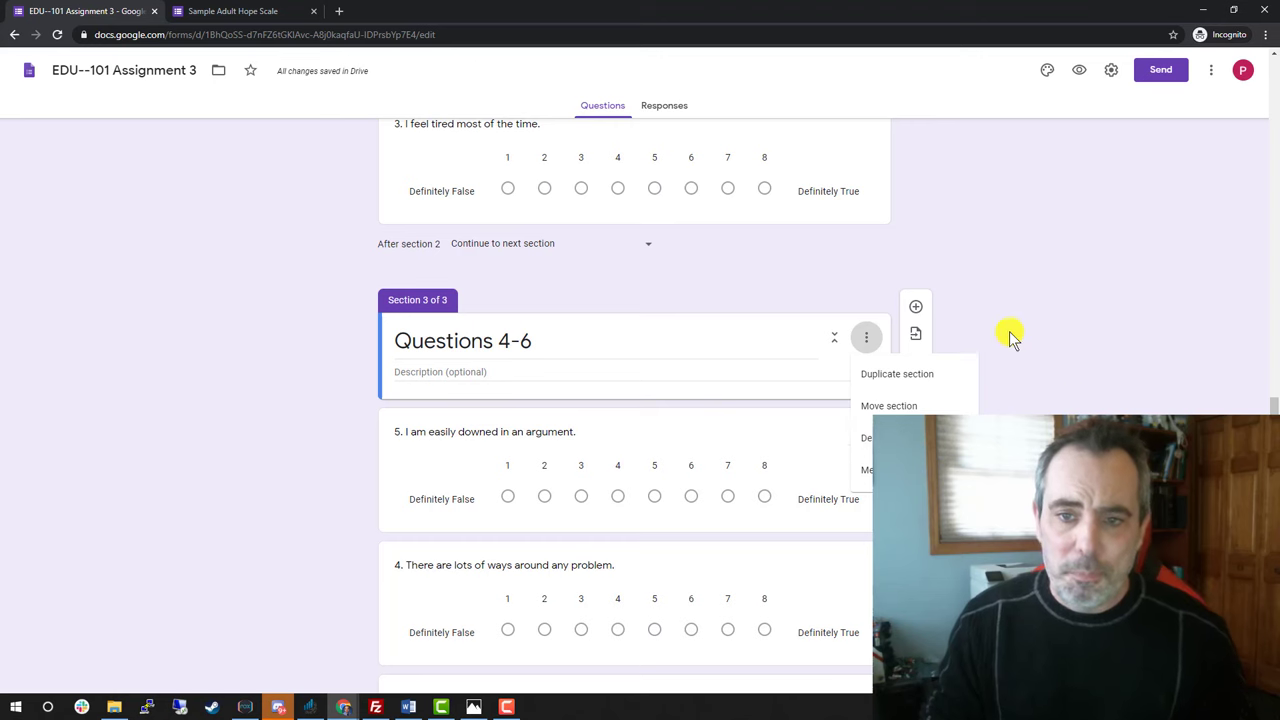
{"action": "left_click", "coordinate": [1007, 316]}
{"action": "scroll", "coordinate": [992, 308], "scroll_direction": "up", "scroll_amount": 2}
{"action": "scroll", "coordinate": [990, 306], "scroll_direction": "down", "scroll_amount": 4}
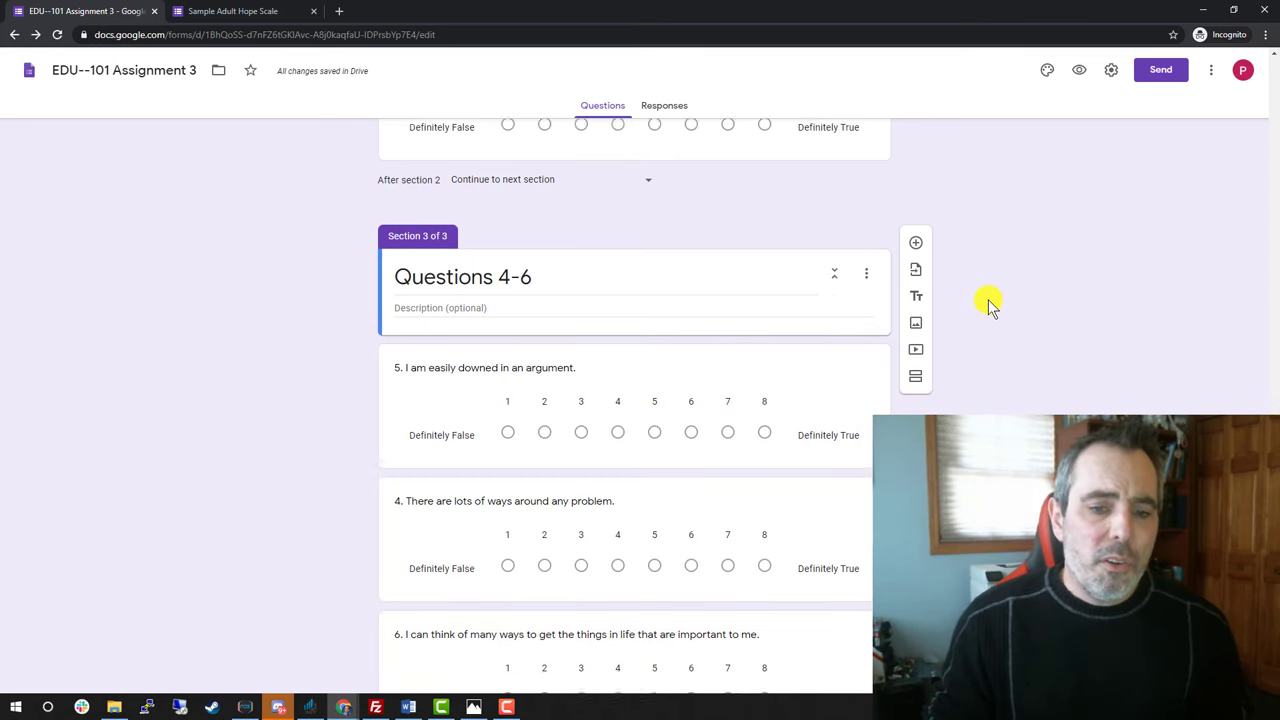
{"action": "scroll", "coordinate": [601, 358], "scroll_direction": "up", "scroll_amount": 3}
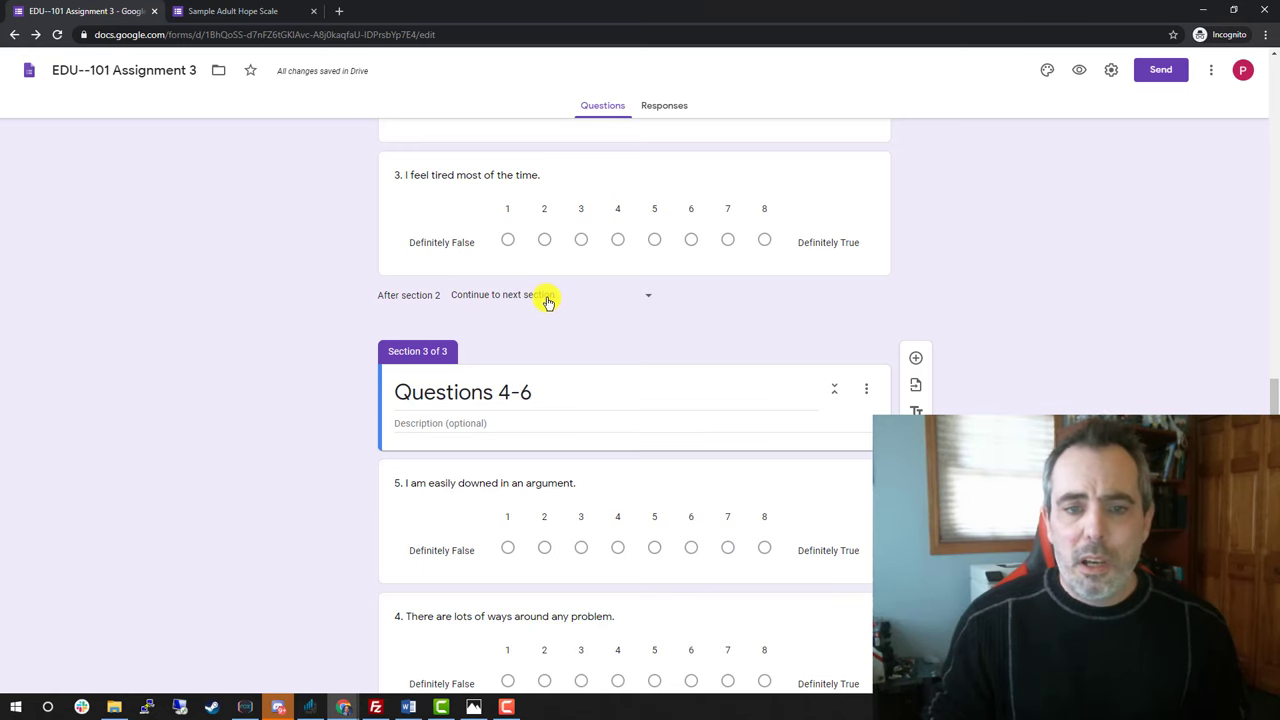
{"action": "left_click", "coordinate": [655, 297]}
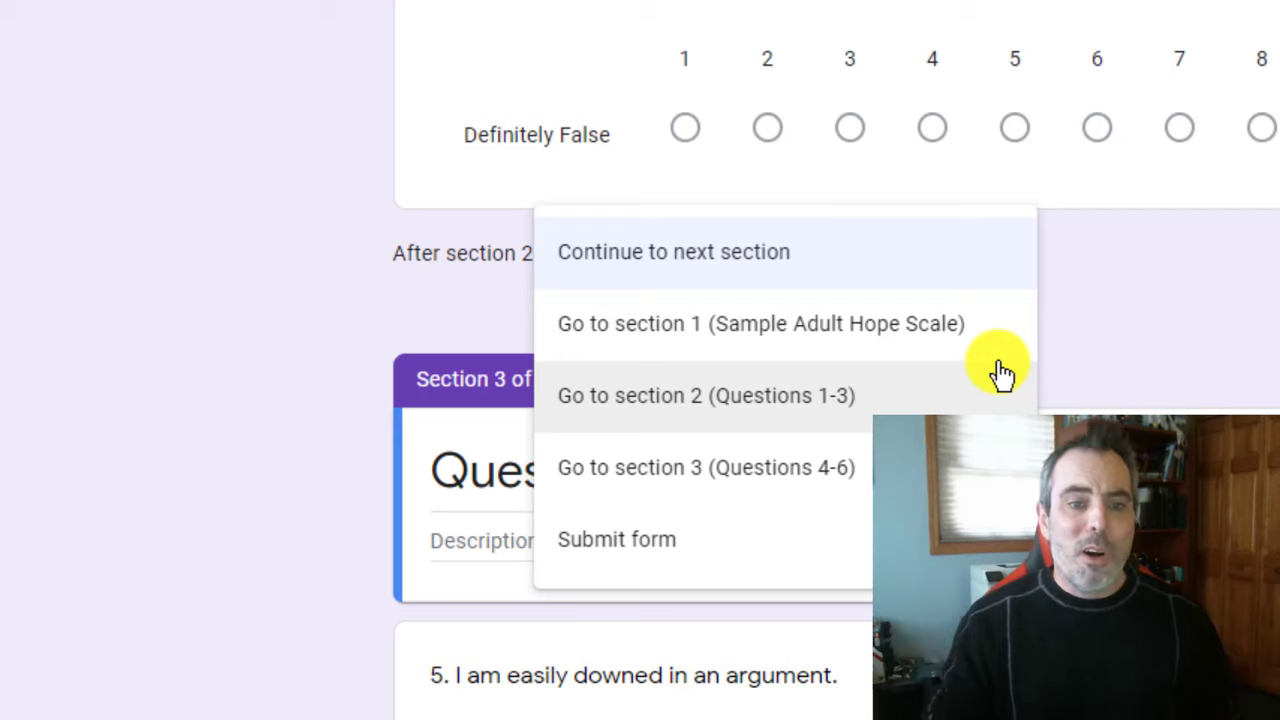
{"action": "key", "text": "Up"}
{"action": "left_click", "coordinate": [671, 634]}
{"action": "scroll", "coordinate": [671, 634], "scroll_direction": "down", "scroll_amount": 3}
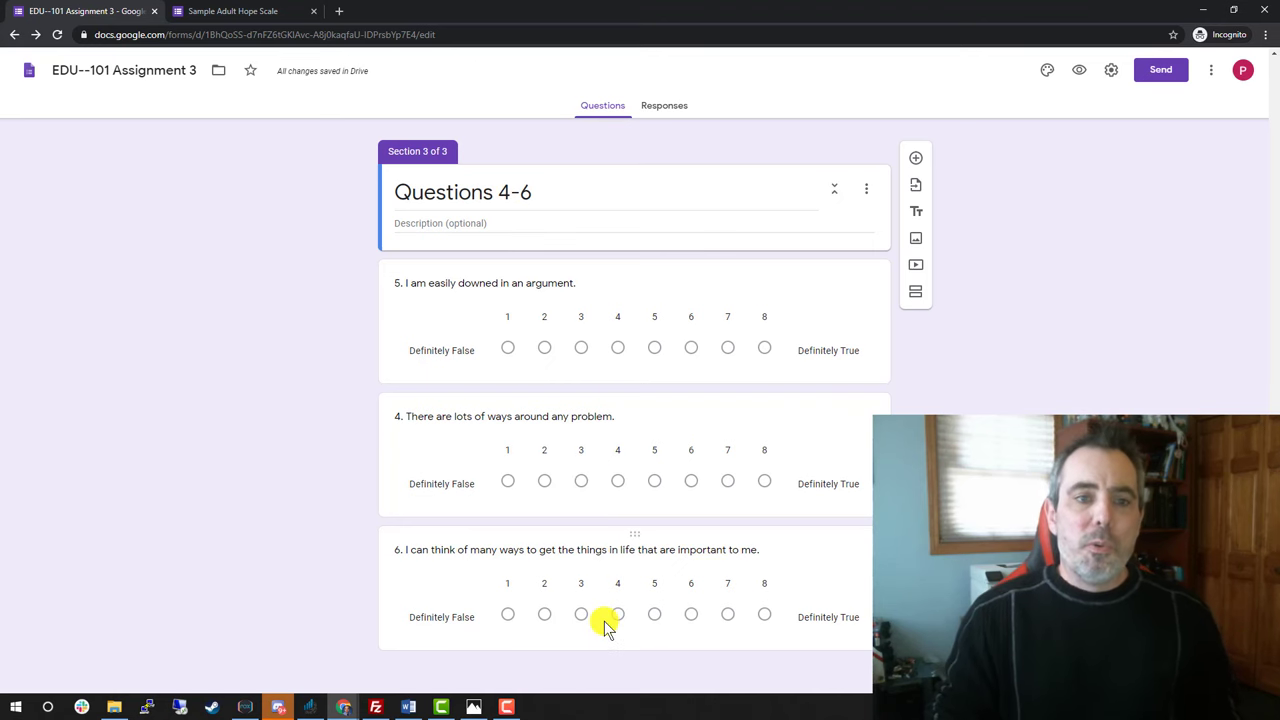
{"action": "scroll", "coordinate": [605, 625], "scroll_direction": "up", "scroll_amount": 5}
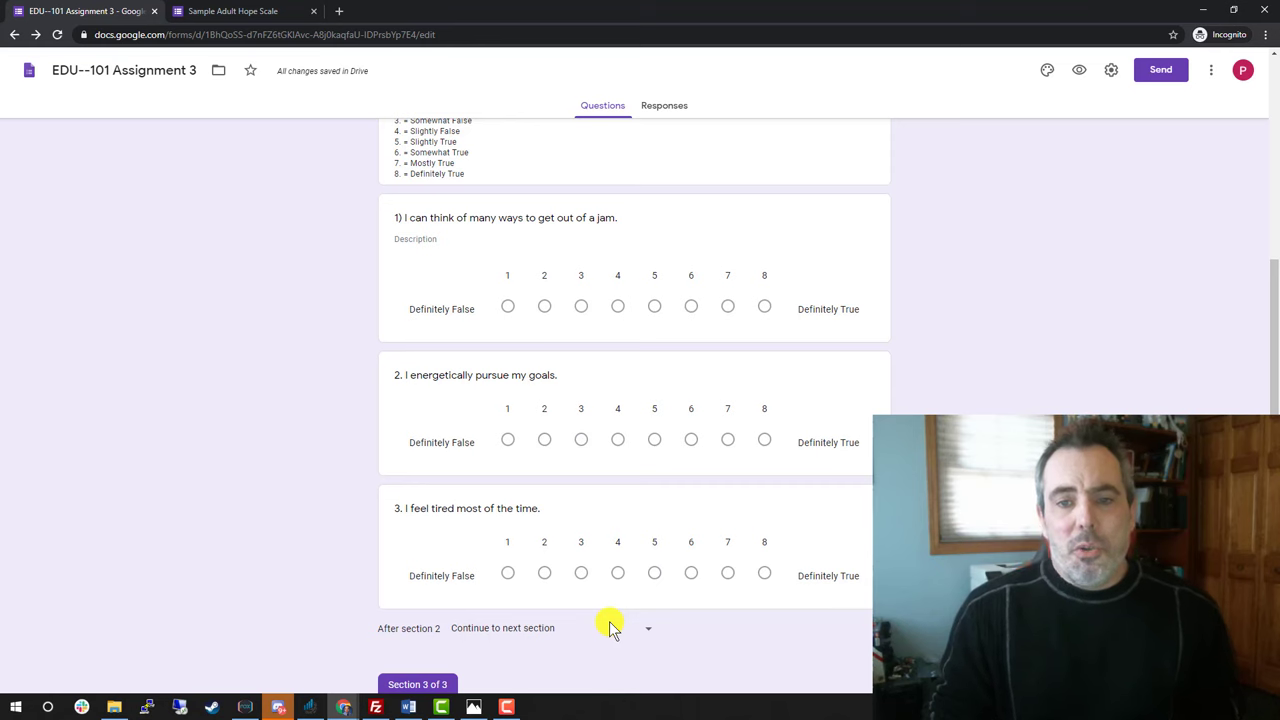
{"action": "scroll", "coordinate": [608, 624], "scroll_direction": "up", "scroll_amount": 6}
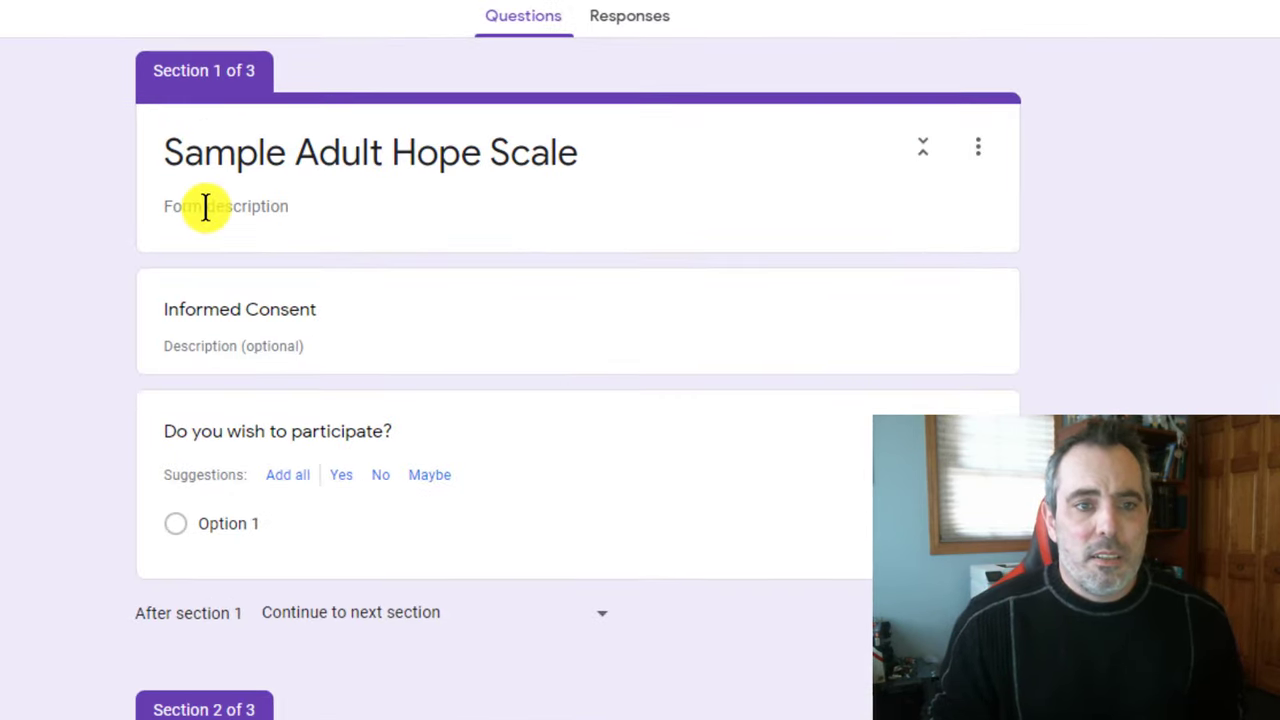
- Type the survey description at the top of the form
{"action": "left_click", "coordinate": [416, 217]}
{"action": "type", "text": "Description of survey."}
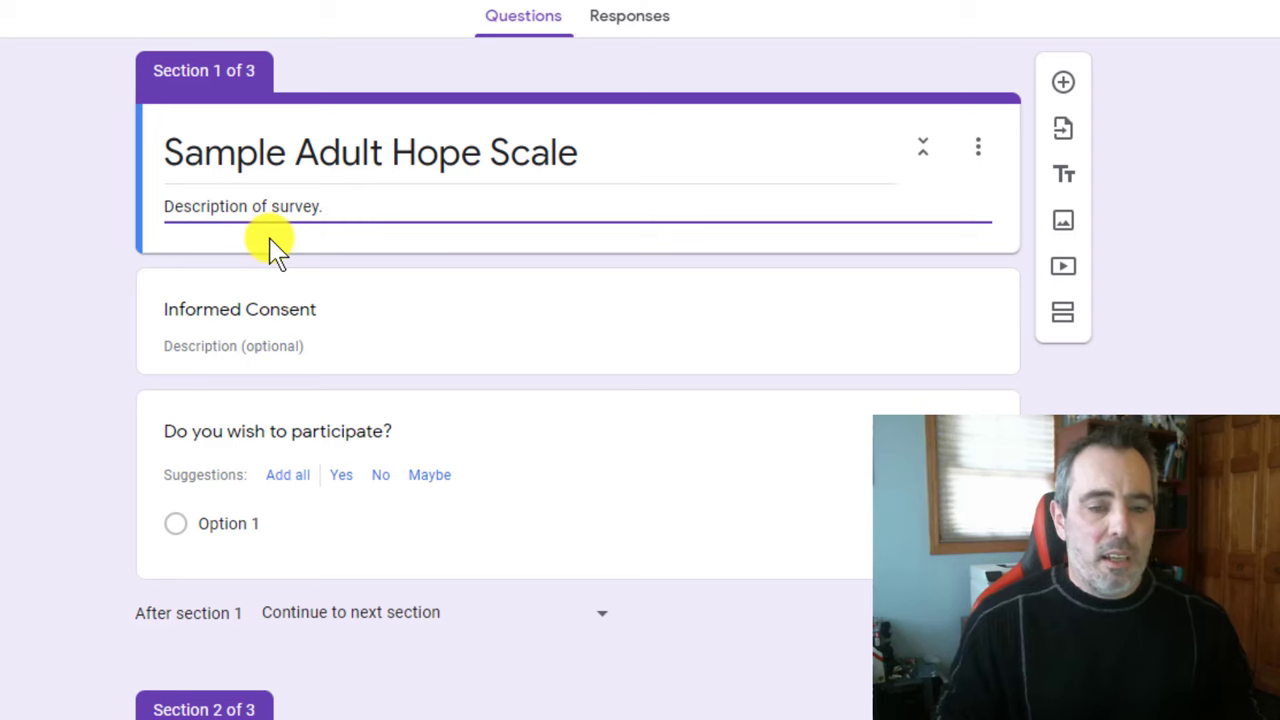
{"action": "left_click", "coordinate": [248, 362]}
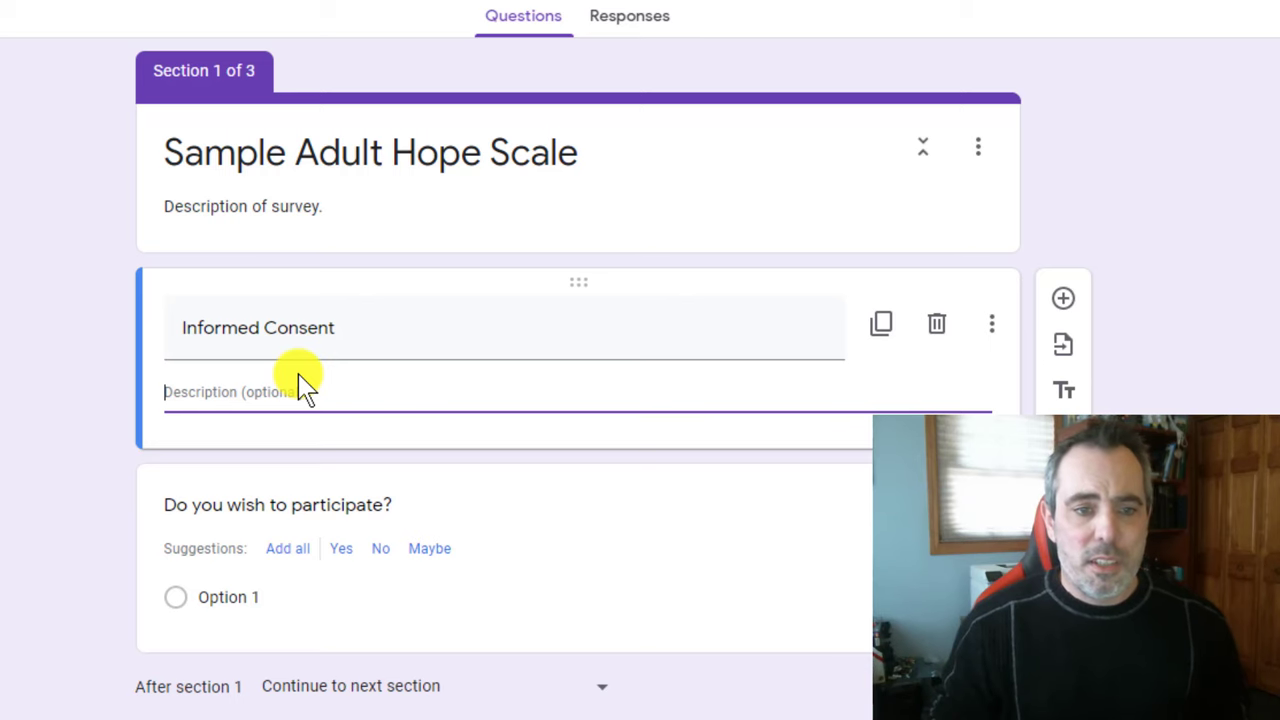
- Give 'Do you wish to participate?' Yes and No answers and make it required
{"action": "scroll", "coordinate": [305, 385], "scroll_direction": "down", "scroll_amount": 2}
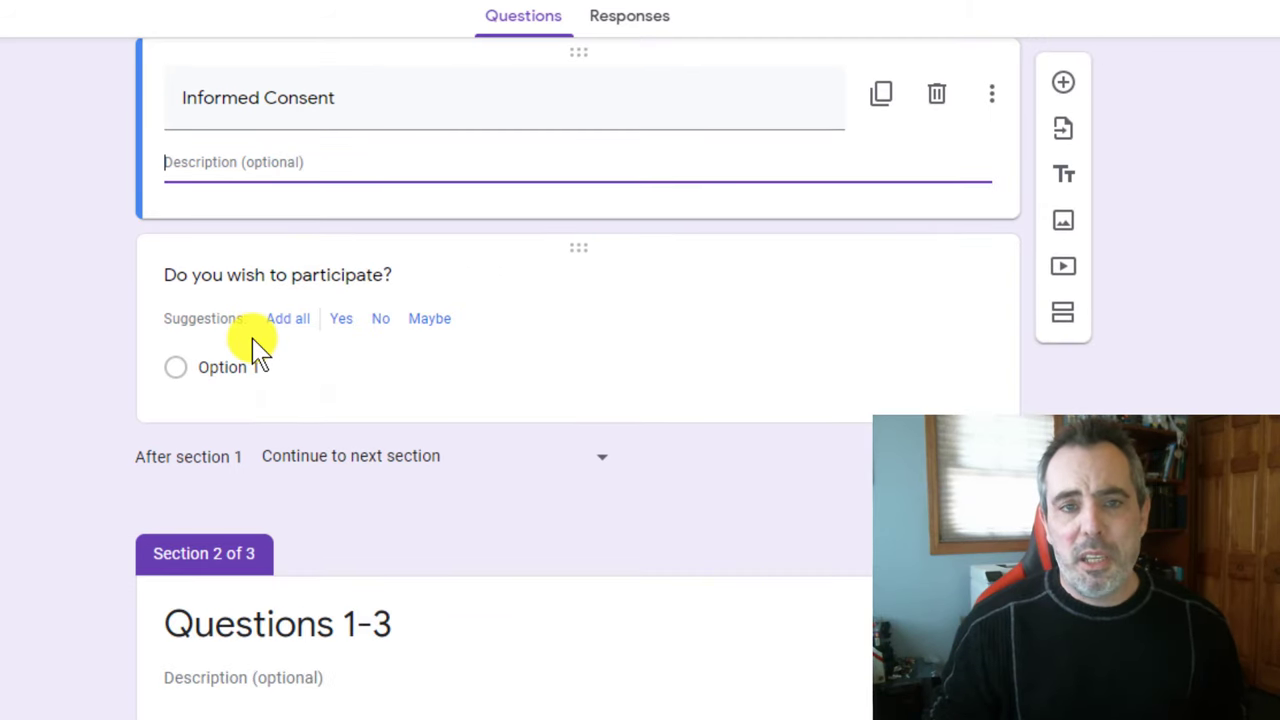
{"action": "left_click", "coordinate": [337, 330]}
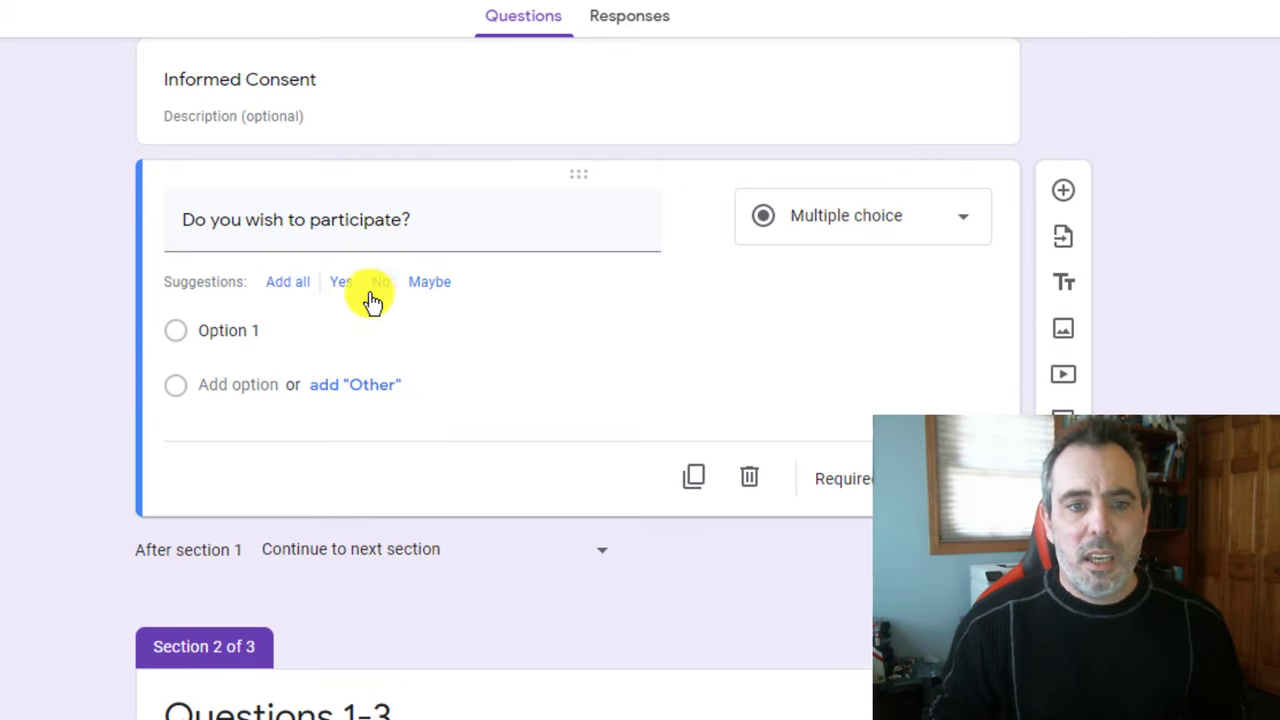
{"action": "left_click", "coordinate": [356, 292]}
{"action": "left_click", "coordinate": [343, 292]}
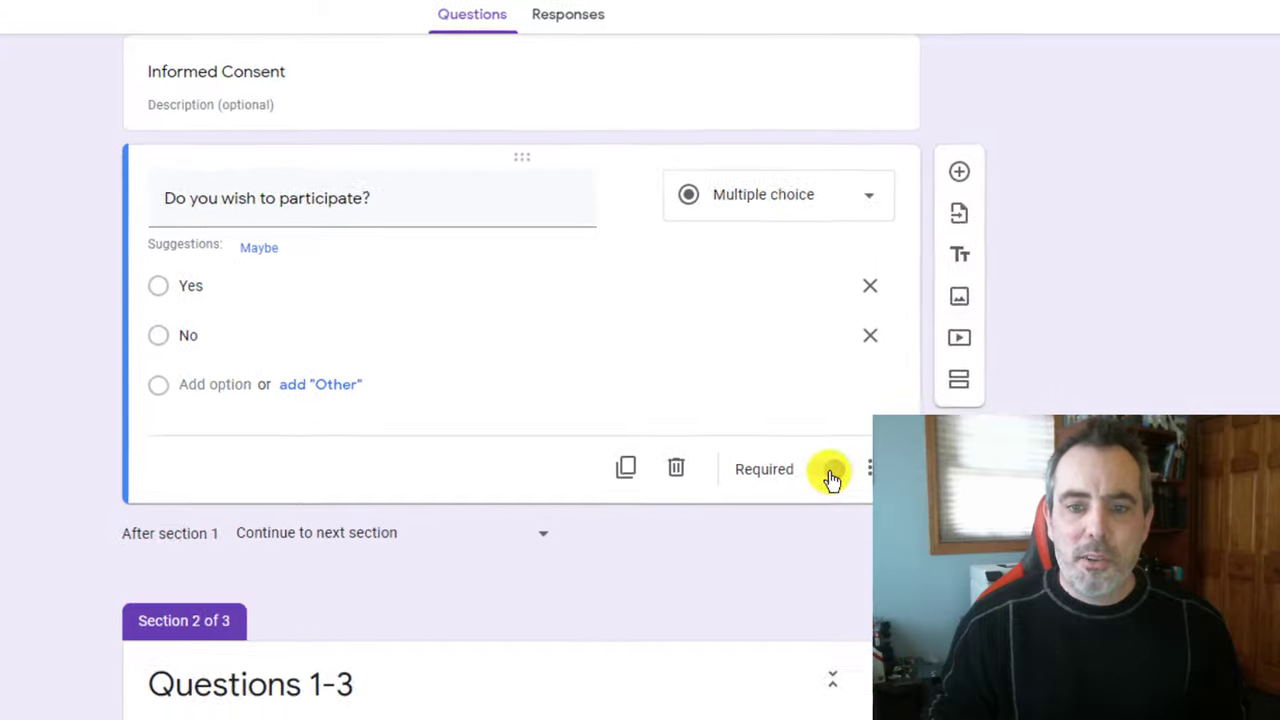
{"action": "left_click", "coordinate": [925, 520]}
{"action": "scroll", "coordinate": [925, 520], "scroll_direction": "down", "scroll_amount": 3}
{"action": "scroll", "coordinate": [724, 441], "scroll_direction": "down", "scroll_amount": 3}
- Make question 1 under the Scoring Scale required
{"action": "left_click", "coordinate": [724, 441]}
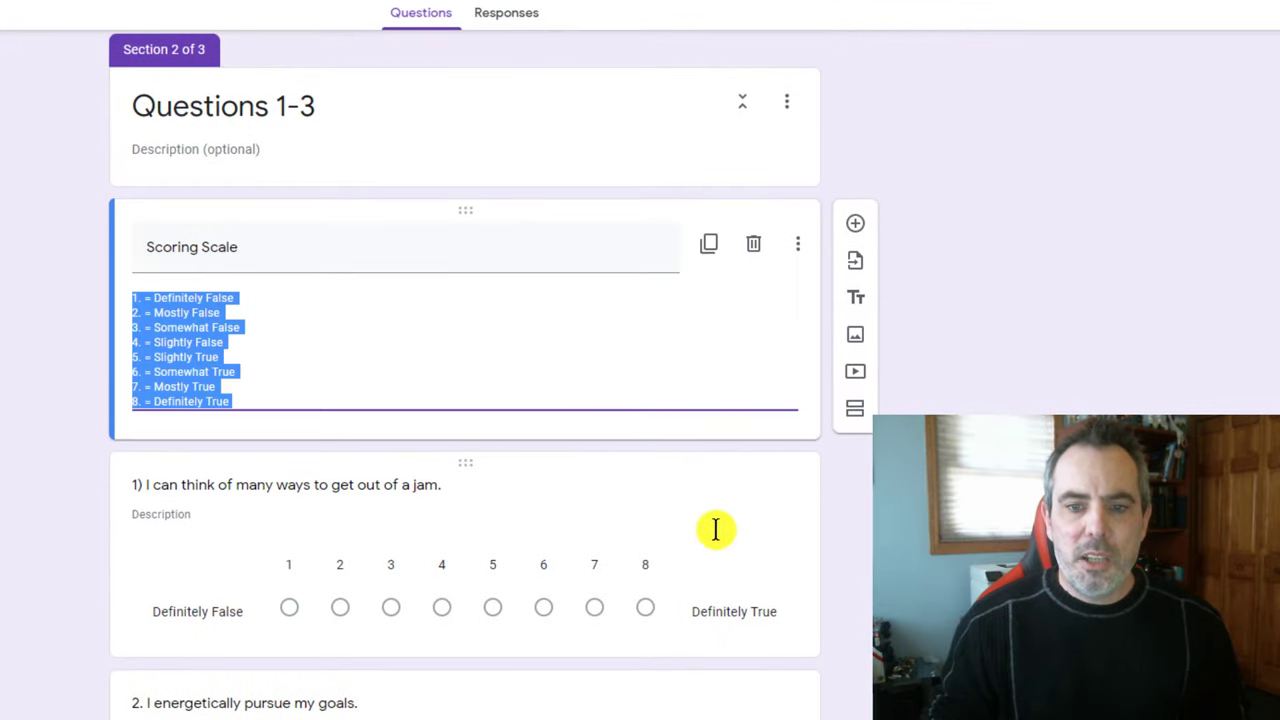
{"action": "left_click", "coordinate": [701, 539]}
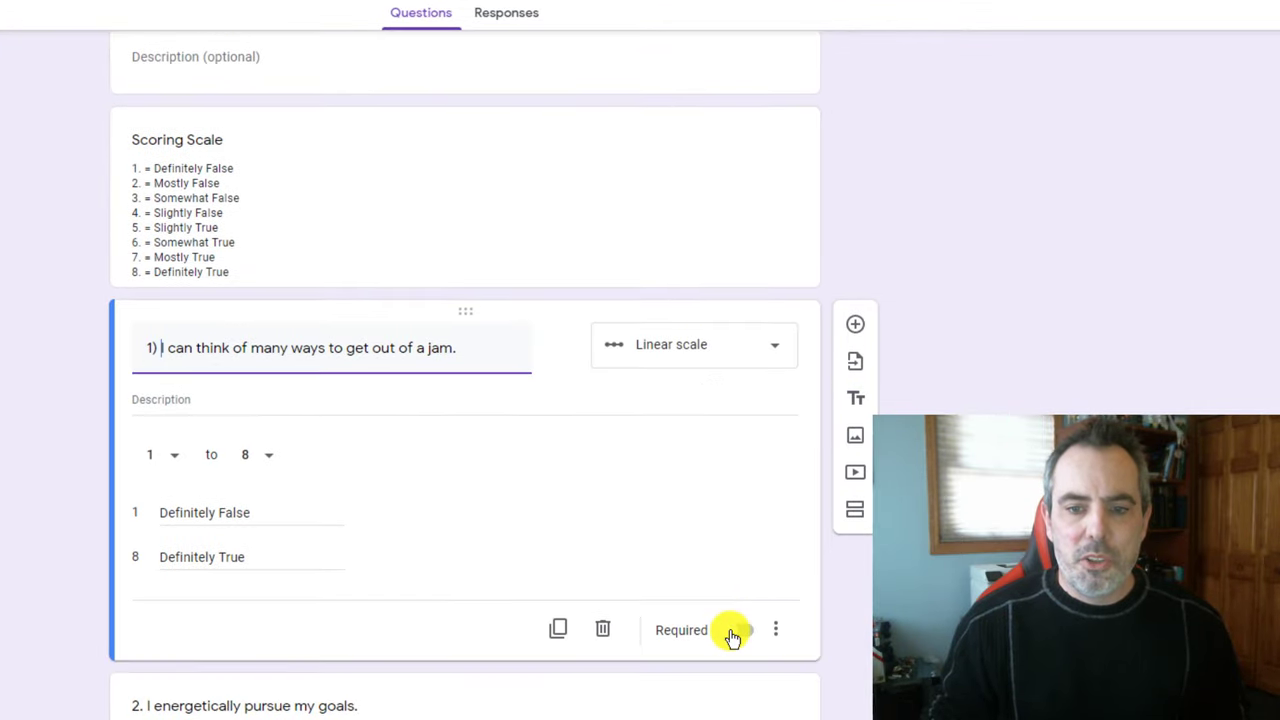
{"action": "left_click", "coordinate": [738, 630]}
{"action": "scroll", "coordinate": [734, 509], "scroll_direction": "up", "scroll_amount": 6}
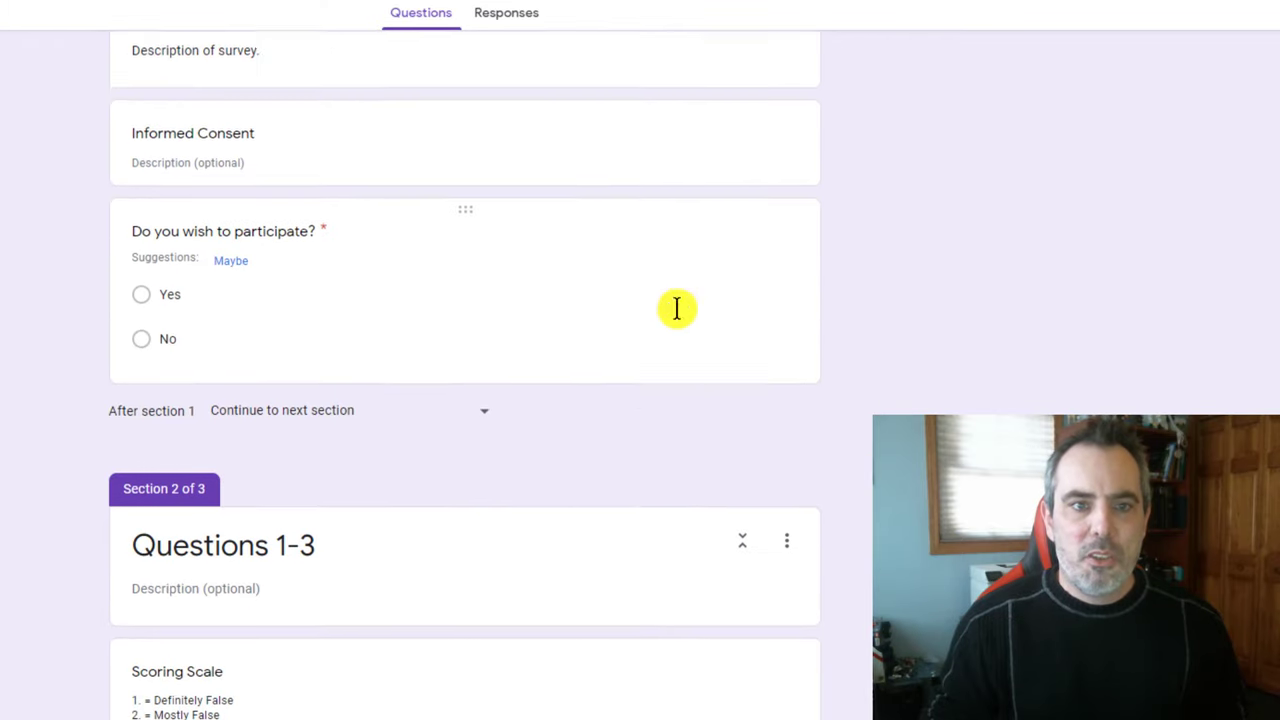
- Enable answer-based branching on the participation question, sending Yes to section 2 (Questions 1-3)
{"action": "left_click", "coordinate": [647, 433]}
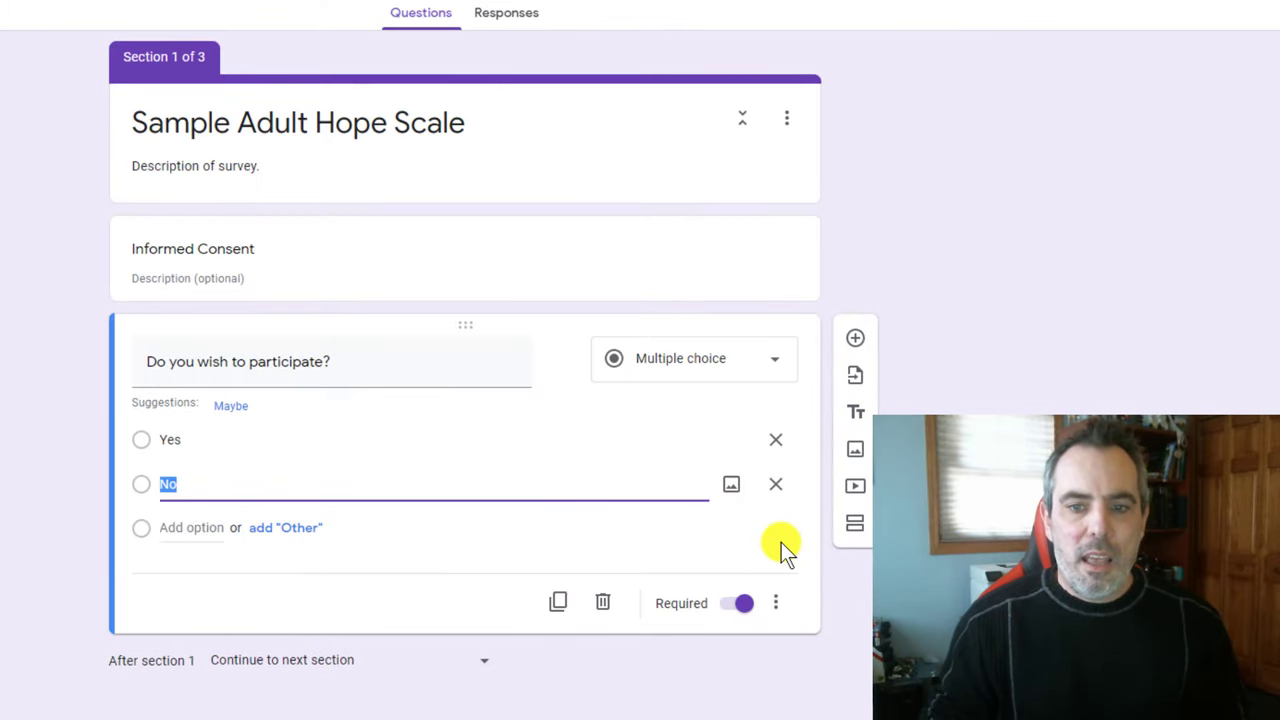
{"action": "left_click", "coordinate": [775, 603]}
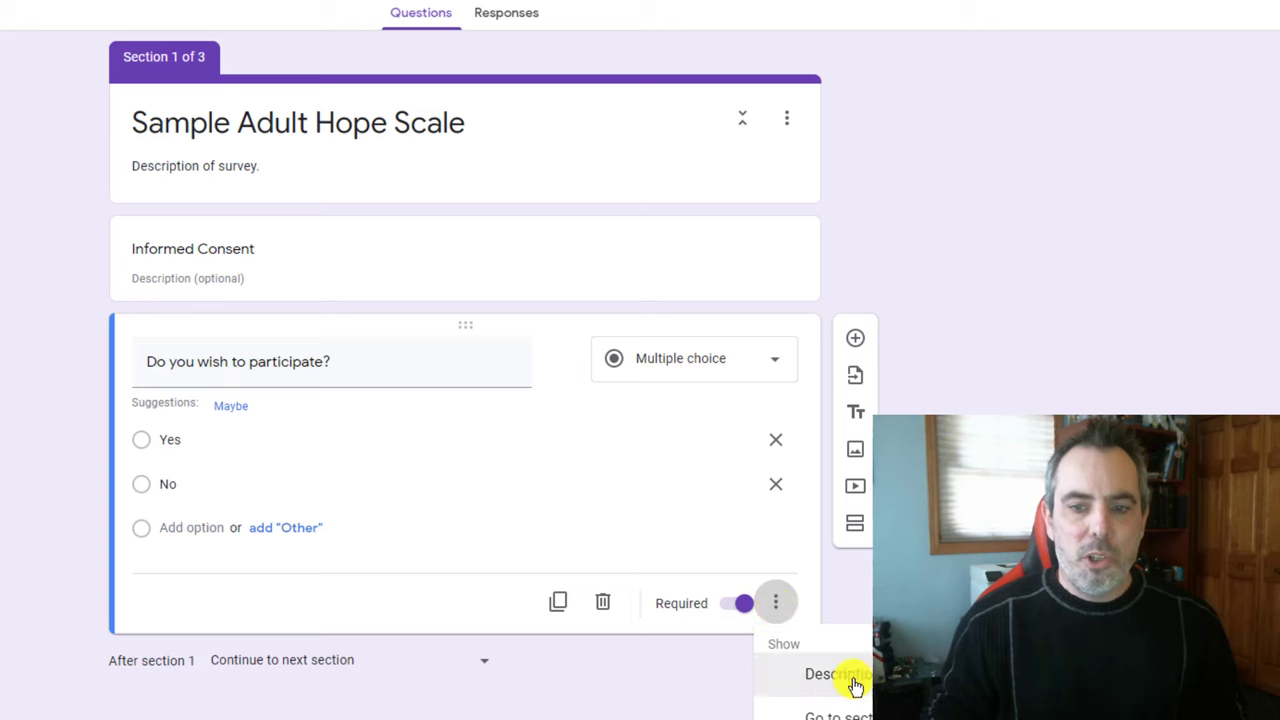
{"action": "left_click", "coordinate": [864, 710]}
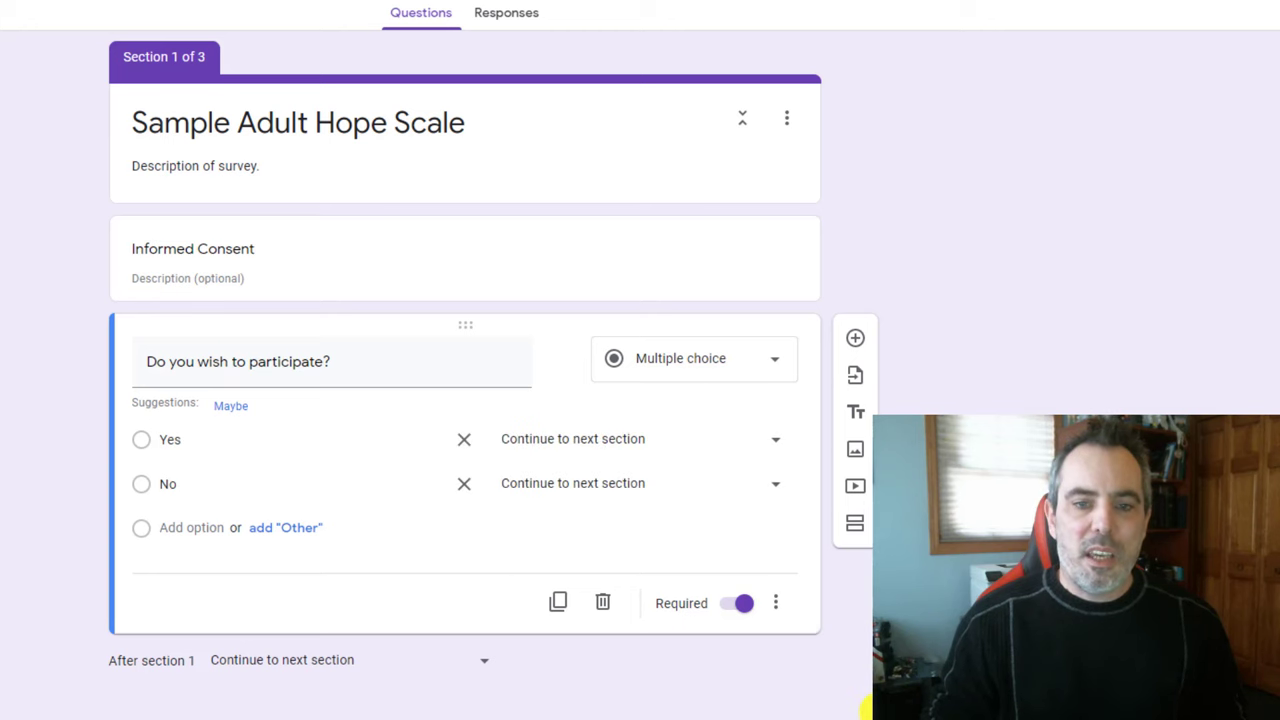
{"action": "left_click", "coordinate": [770, 447]}
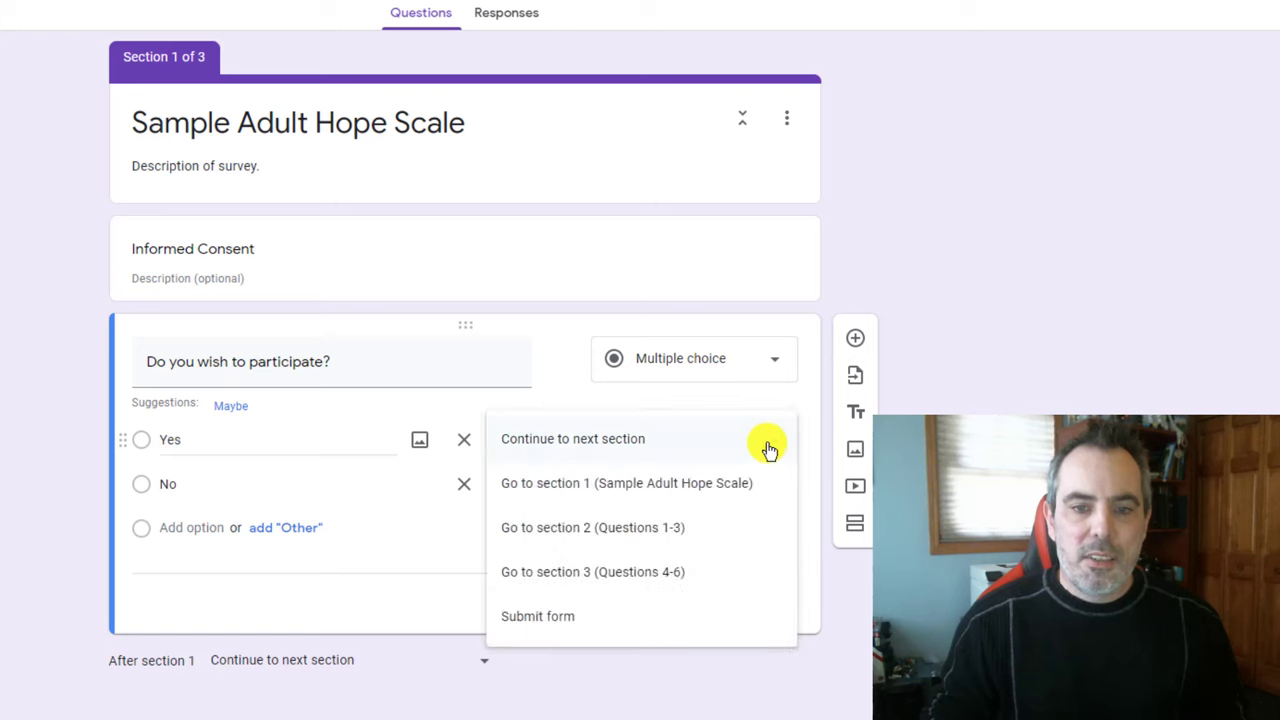
{"action": "left_click", "coordinate": [614, 539]}
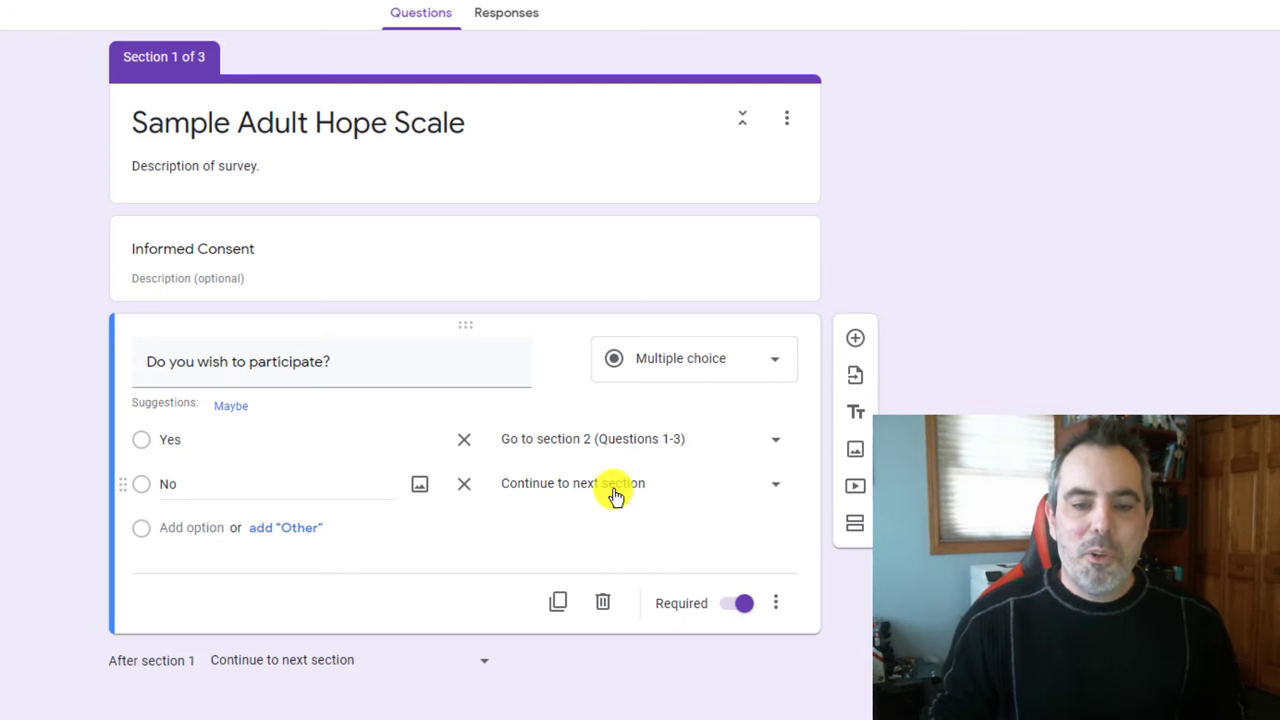
{"action": "scroll", "coordinate": [614, 494], "scroll_direction": "down", "scroll_amount": 3}
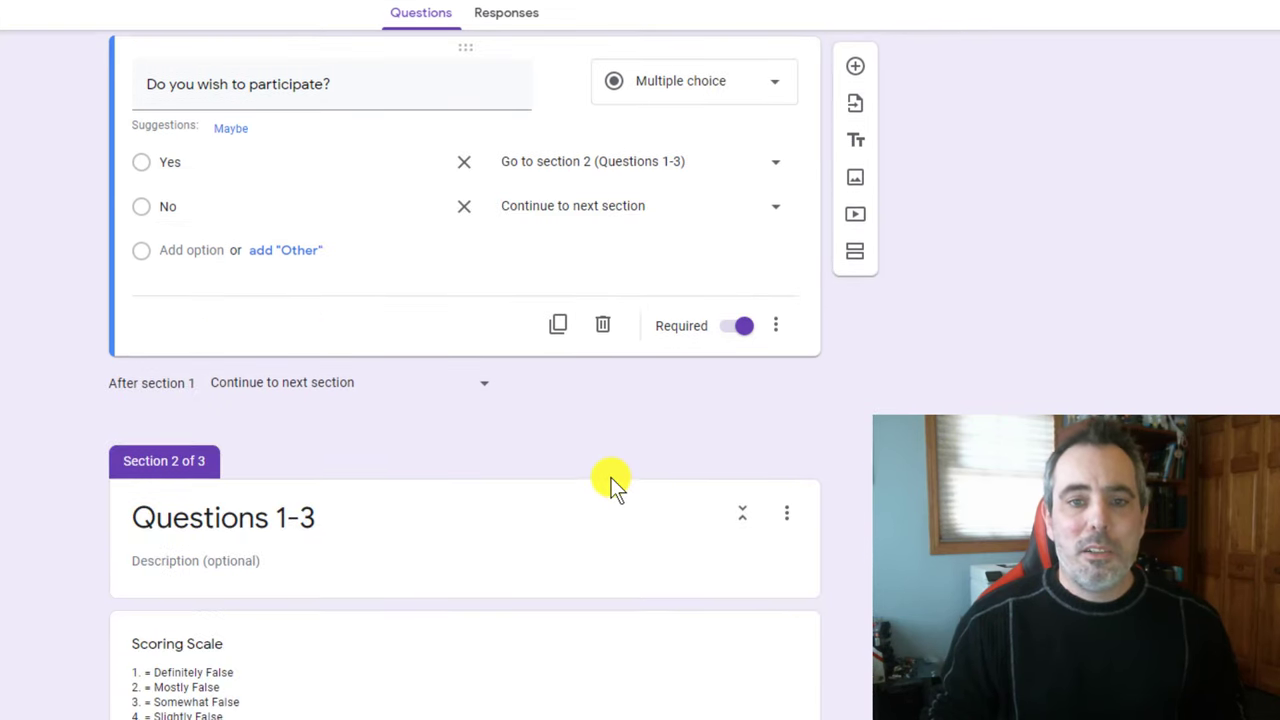
{"action": "scroll", "coordinate": [610, 477], "scroll_direction": "down", "scroll_amount": 6}
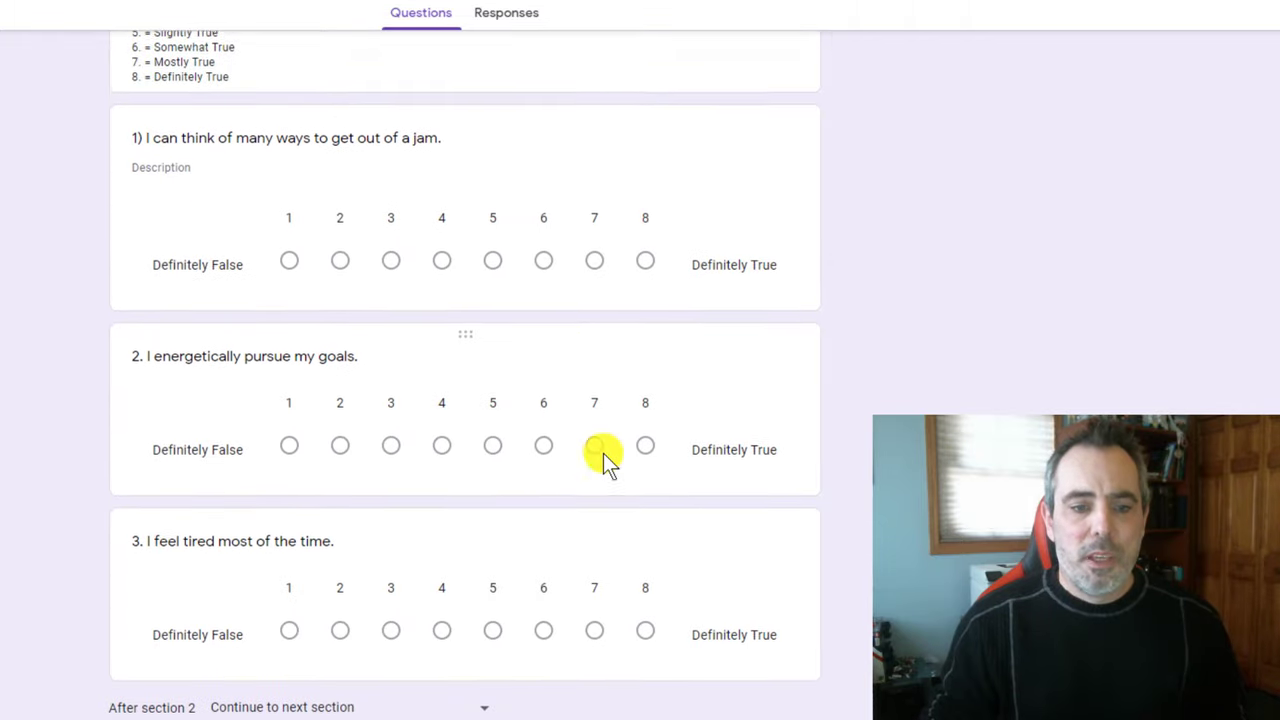
{"action": "scroll", "coordinate": [602, 446], "scroll_direction": "up", "scroll_amount": 6}
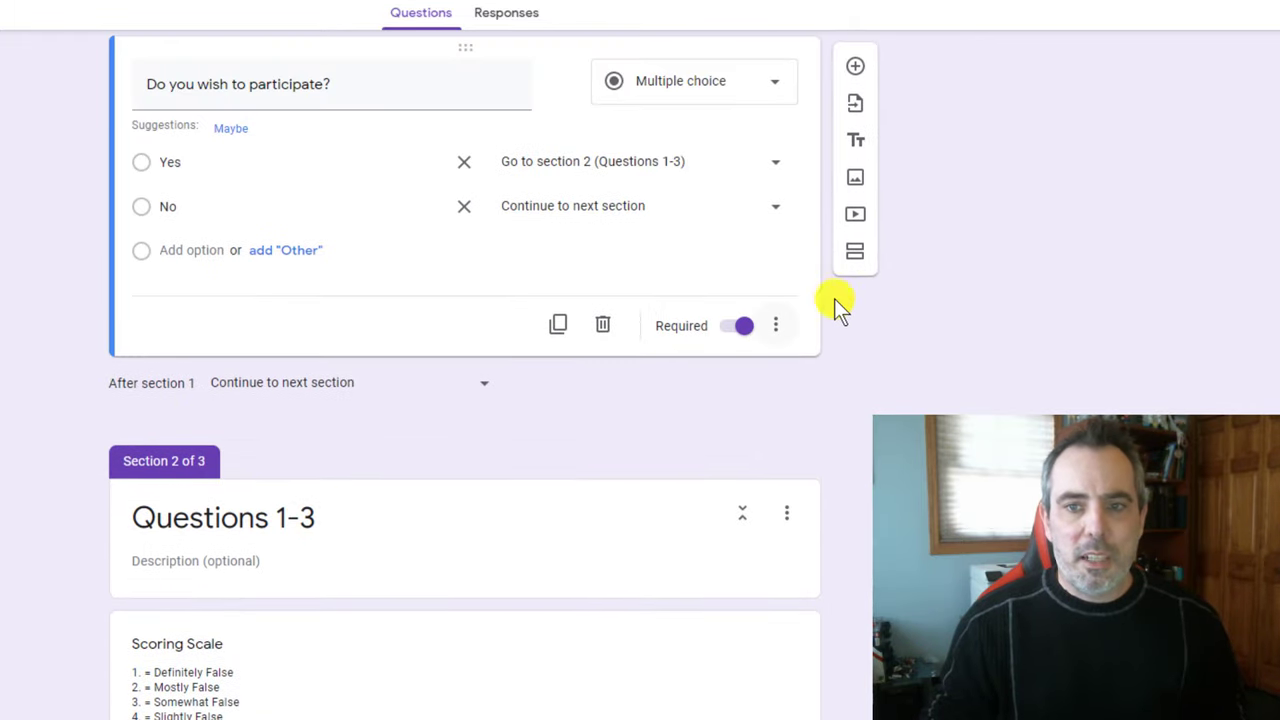
- Add a section after section 1 titled 'Declined Participation'
{"action": "left_click", "coordinate": [857, 252]}
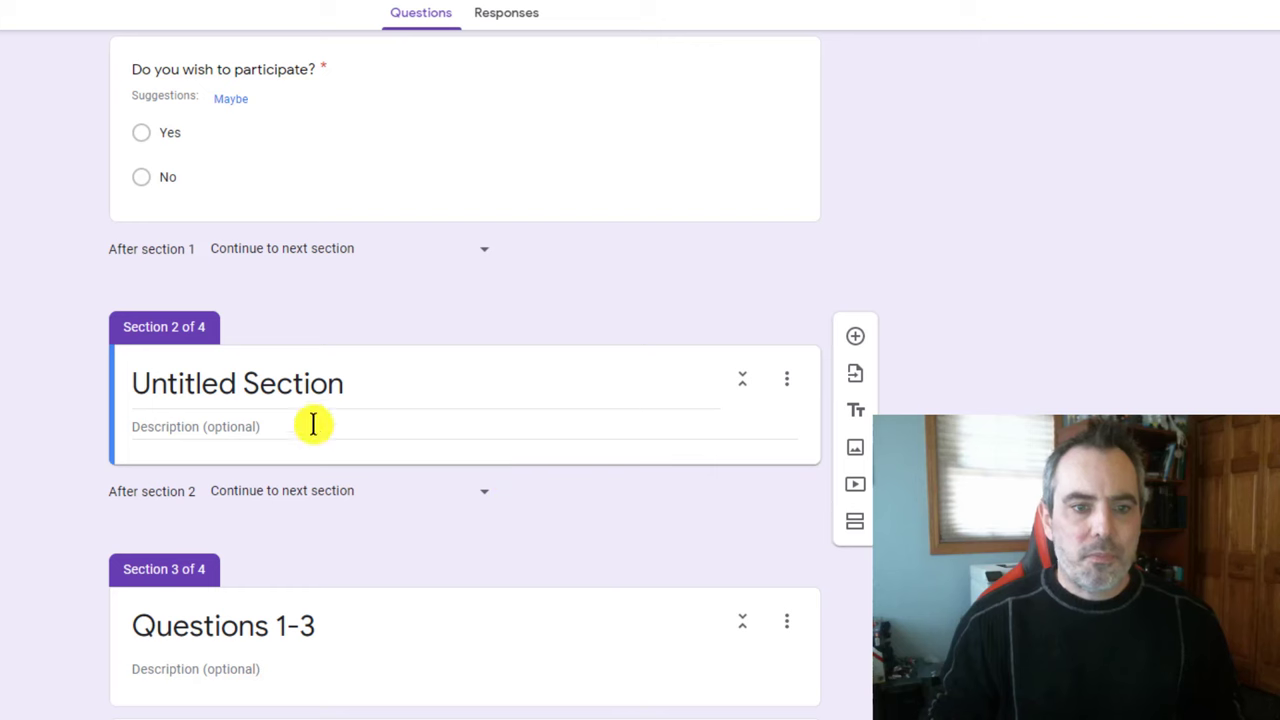
{"action": "left_click", "coordinate": [257, 386]}
{"action": "type", "text": "Decli"}
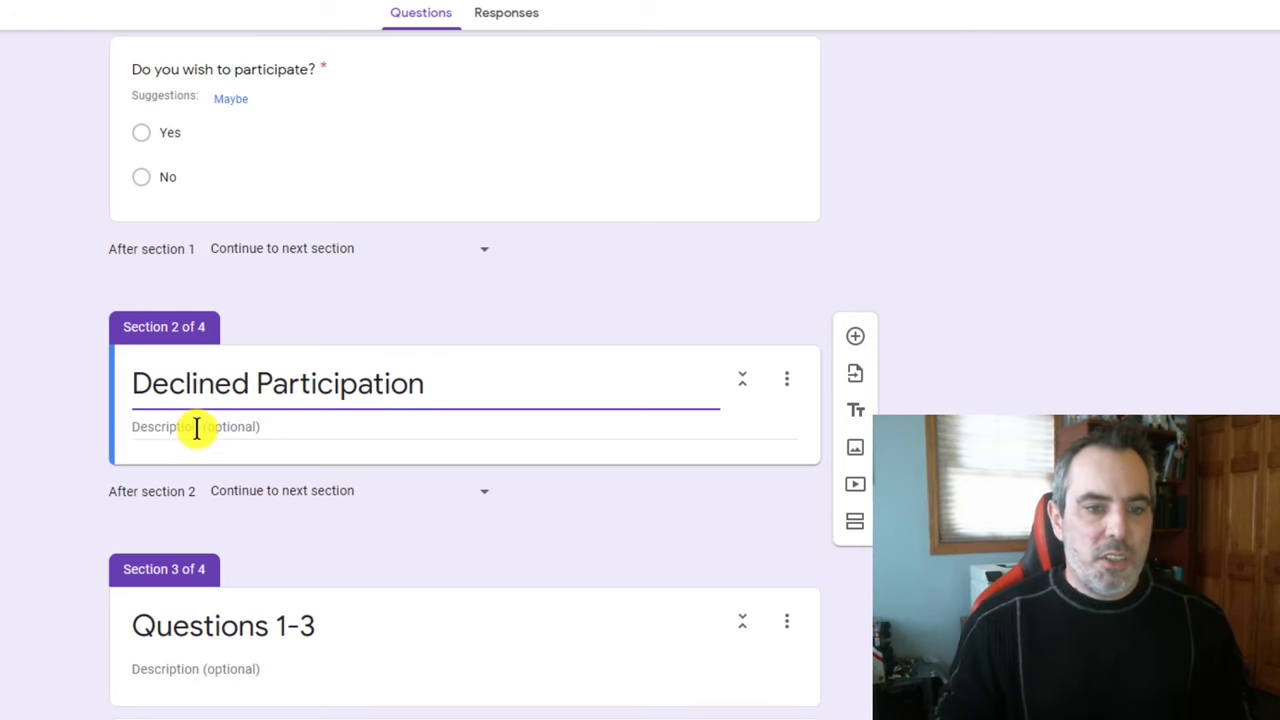
- Describe it: 'You have declined to participate in the survey. Thank you for your time…'
{"action": "left_click", "coordinate": [227, 418]}
{"action": "type", "text": "You hav"}
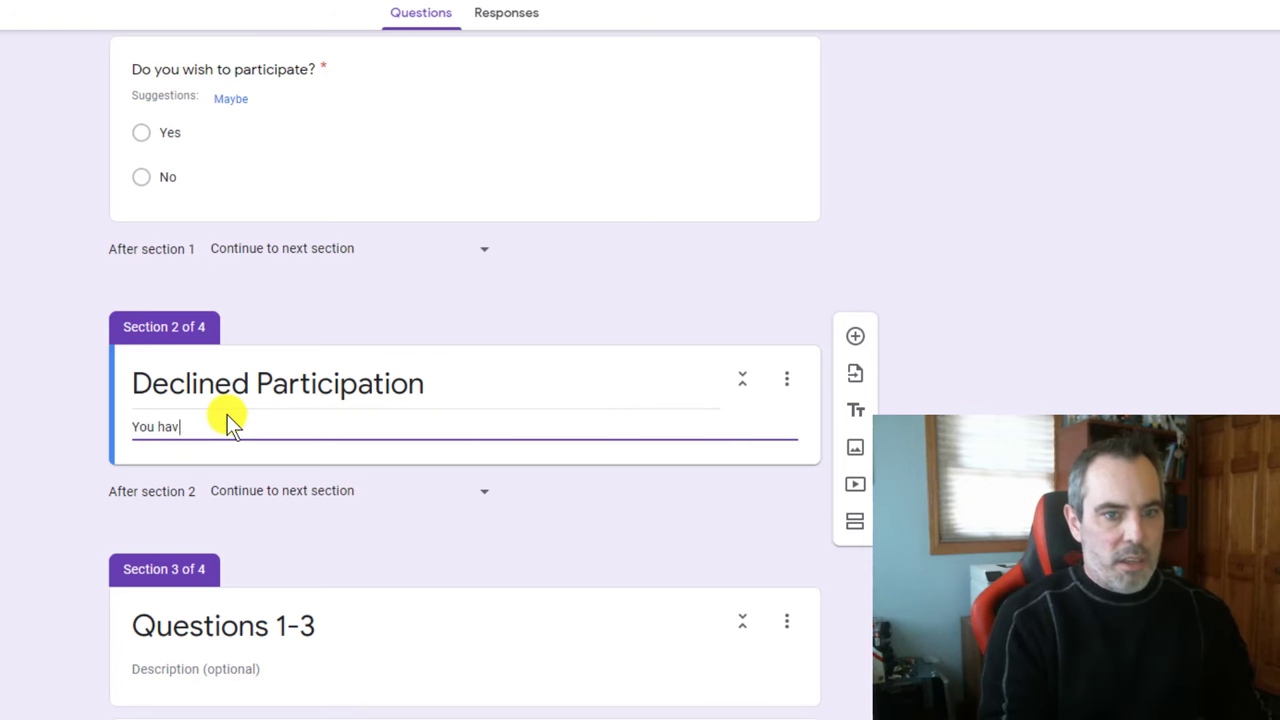
{"action": "type", "text": "e declined to part"}
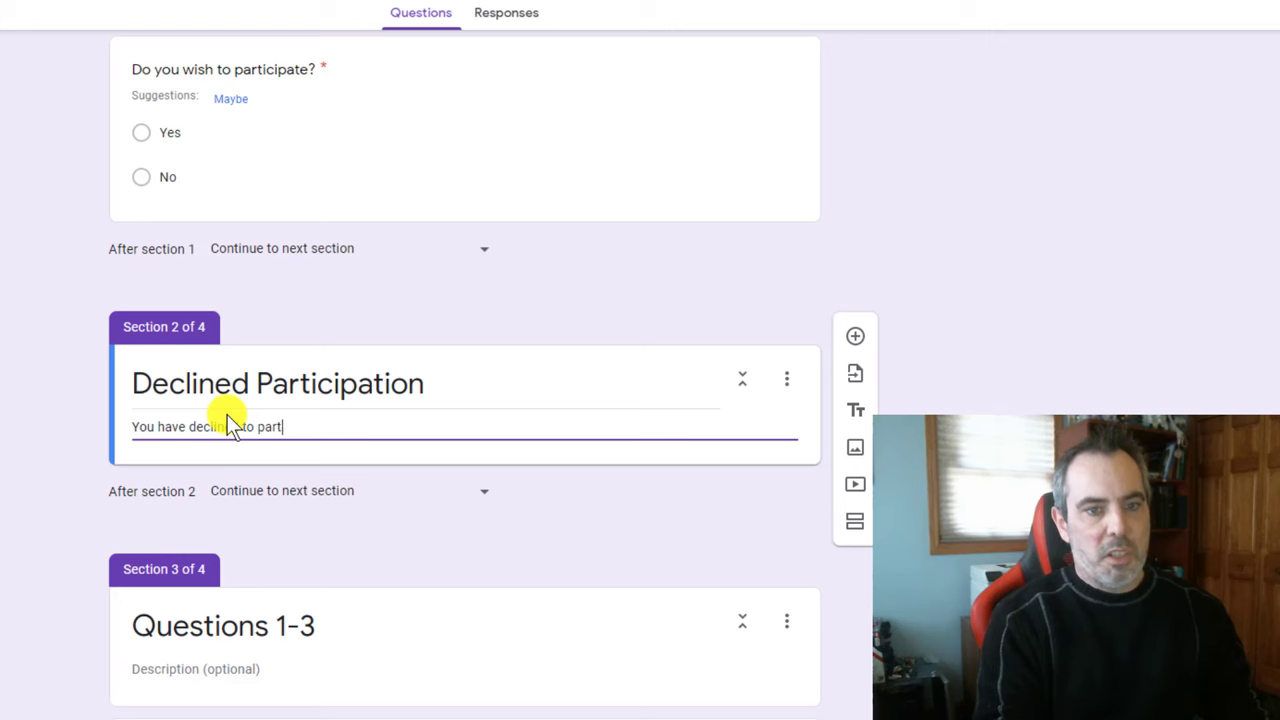
{"action": "type", "text": "icipate in the survey. "}
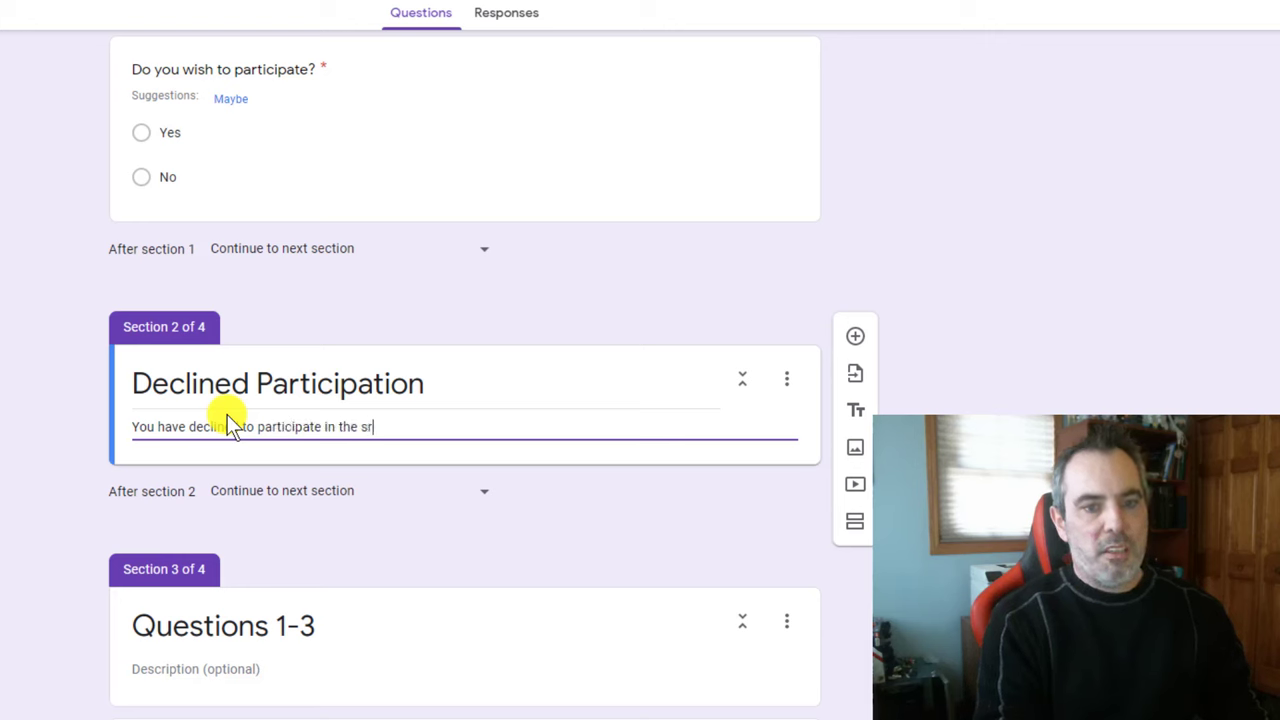
{"action": "type", "text": " Tha"}
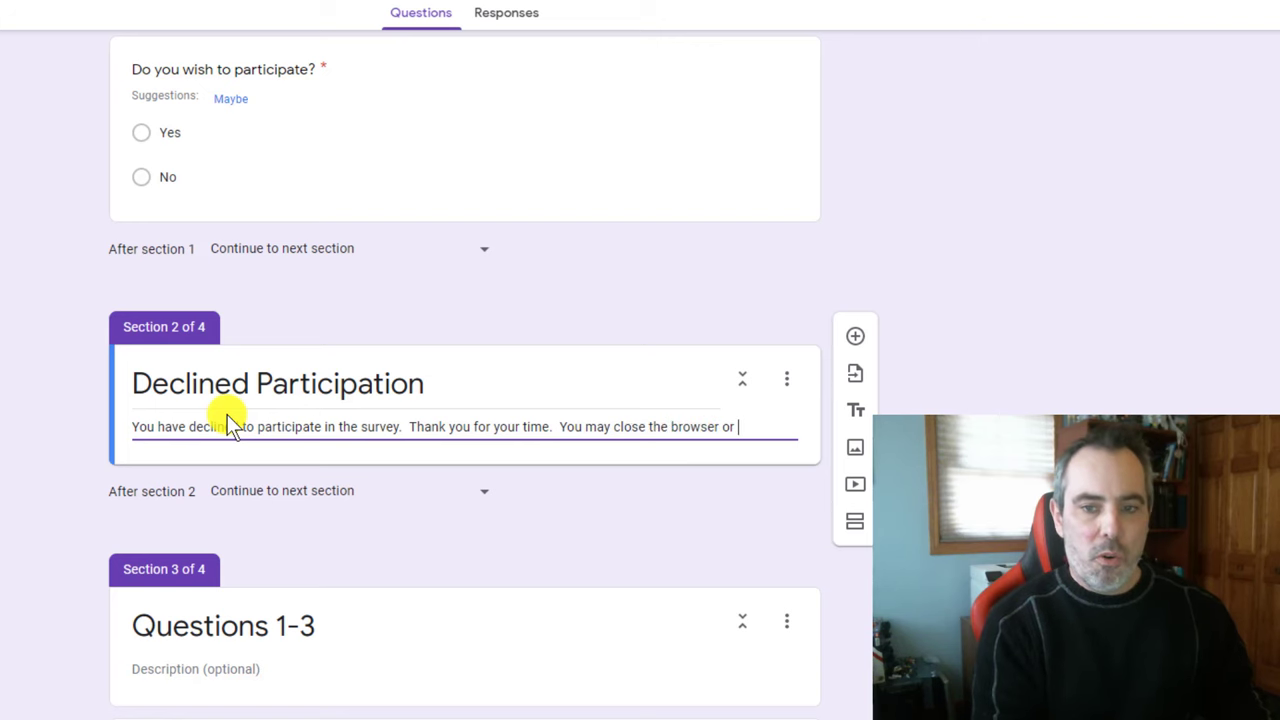
{"action": "type", "text": "ubmit belwo"}
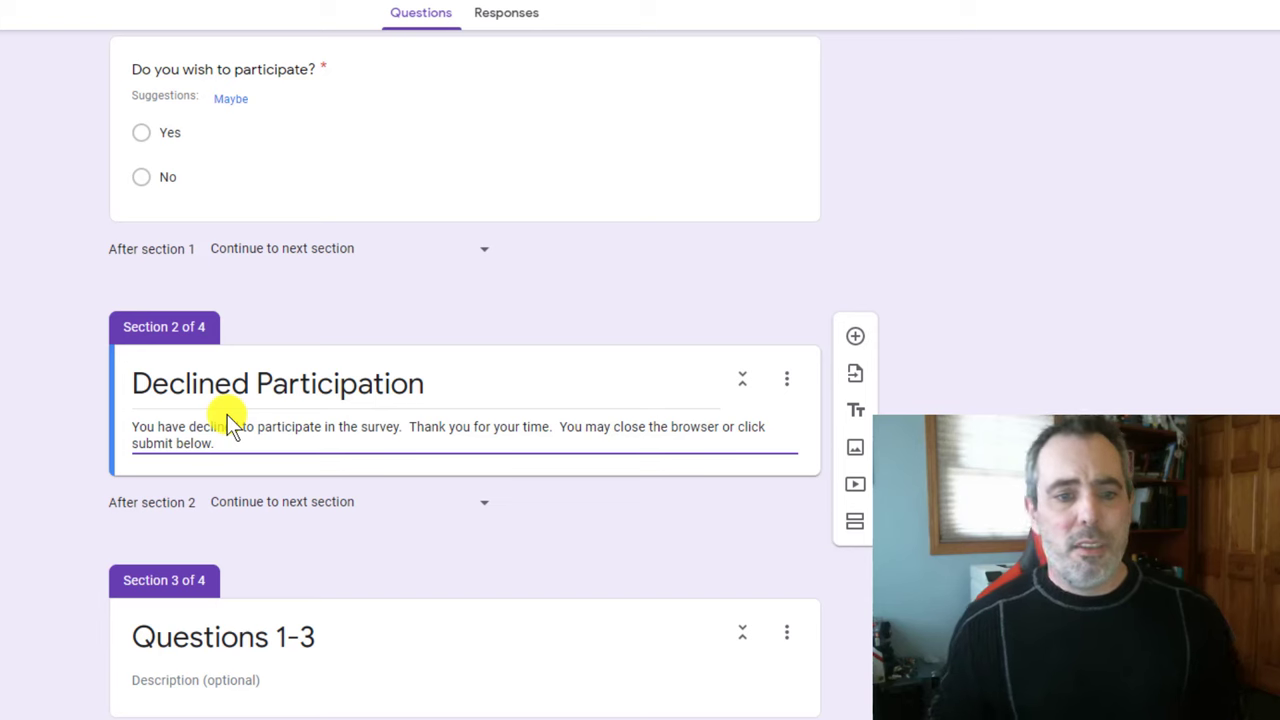
- Set 'After section 2' to submit the form, ending the survey for decliners
{"action": "left_click", "coordinate": [320, 509]}
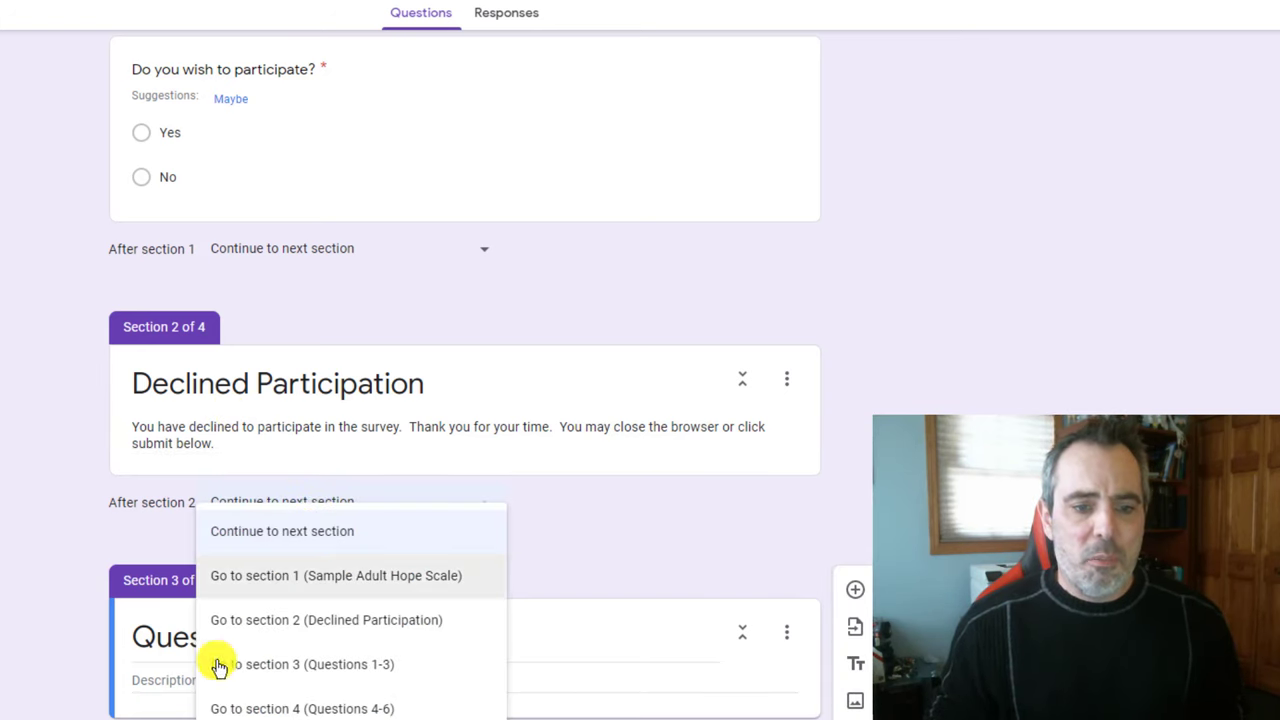
{"action": "key", "text": "Escape"}
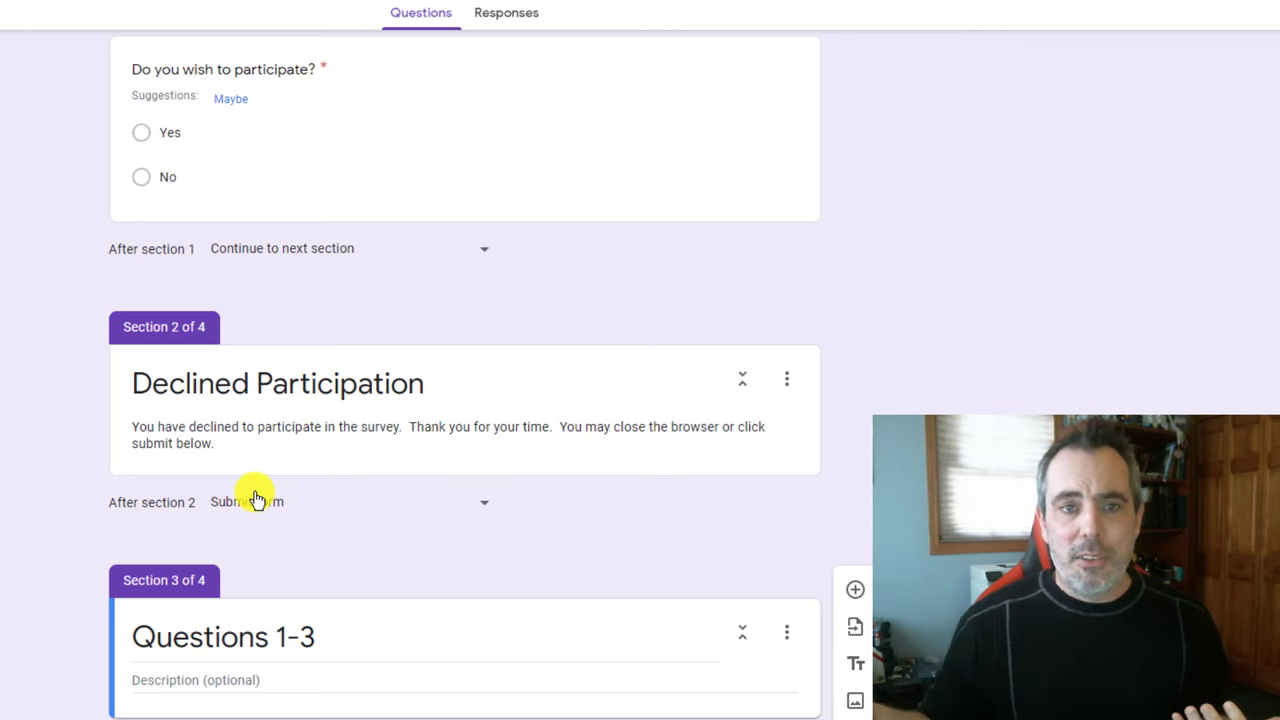
{"action": "scroll", "coordinate": [300, 380], "scroll_direction": "down", "scroll_amount": 3}
{"action": "scroll", "coordinate": [298, 382], "scroll_direction": "up", "scroll_amount": 4}
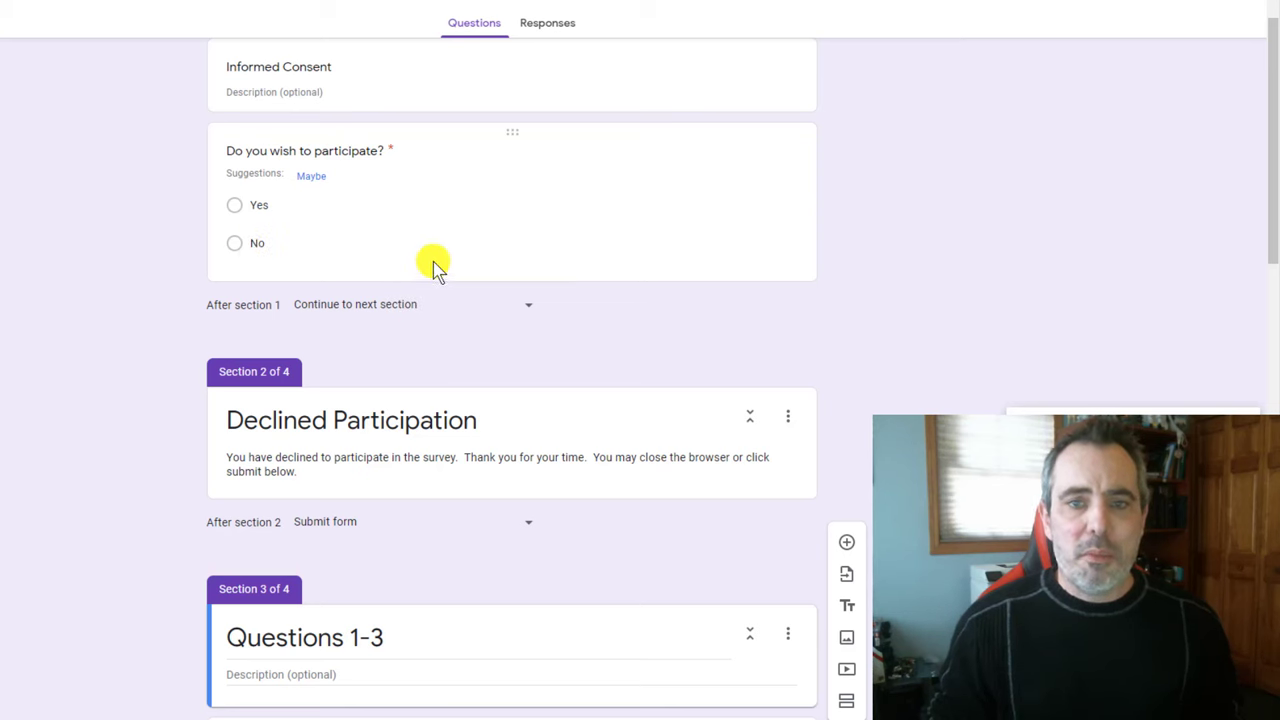
- Route No answers on the consent question to section 2, Declined Participation
{"action": "scroll", "coordinate": [638, 297], "scroll_direction": "up", "scroll_amount": 2}
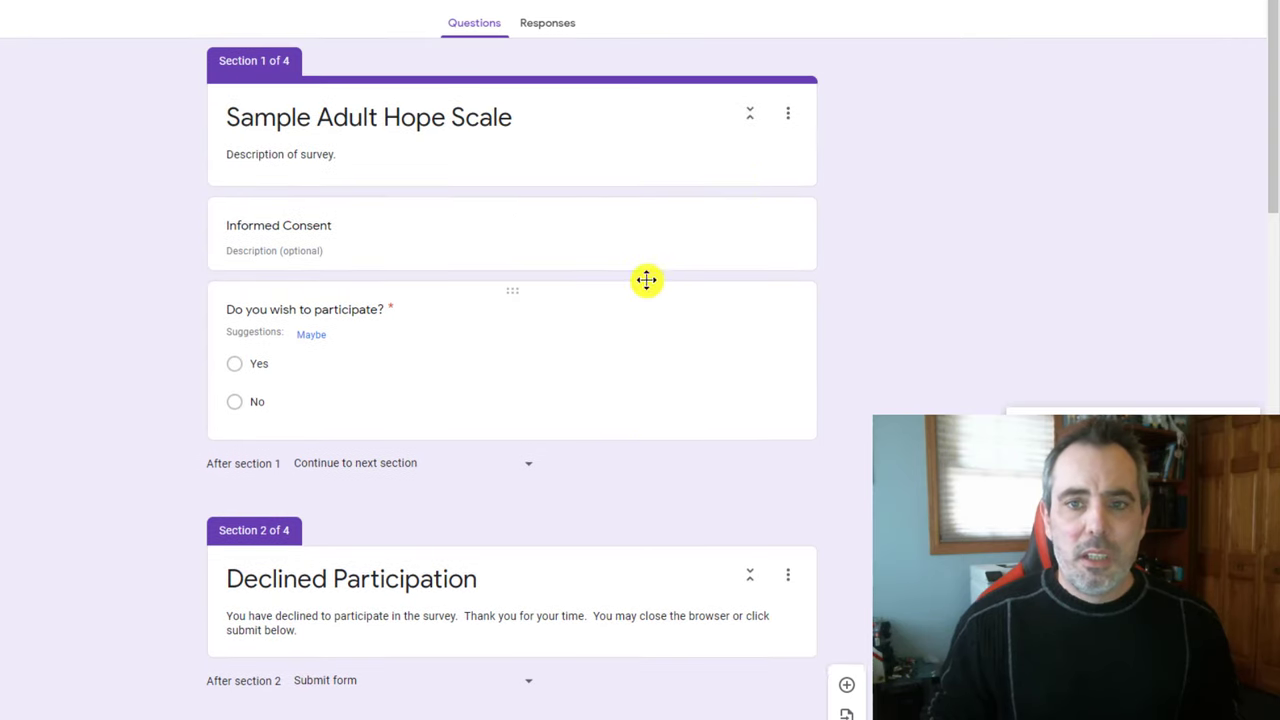
{"action": "left_click", "coordinate": [612, 358]}
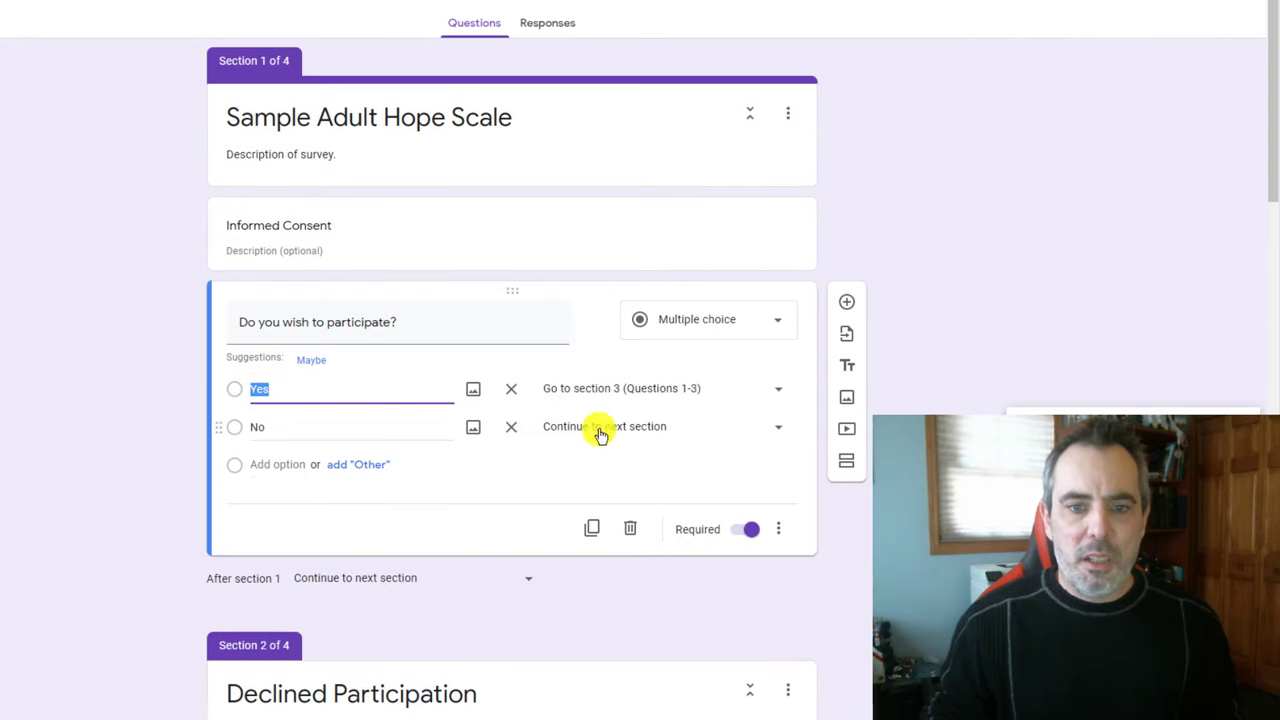
{"action": "left_click", "coordinate": [636, 427]}
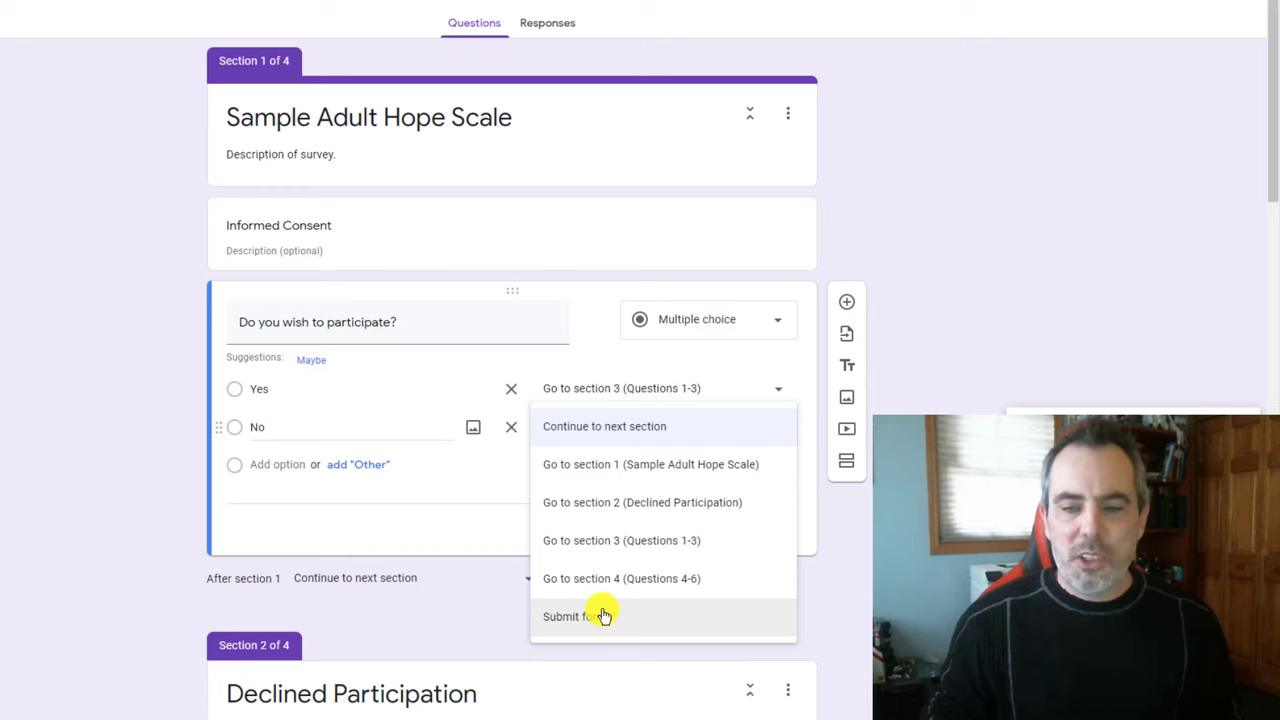
{"action": "left_click", "coordinate": [1060, 237]}
{"action": "scroll", "coordinate": [1030, 280], "scroll_direction": "down", "scroll_amount": 3}
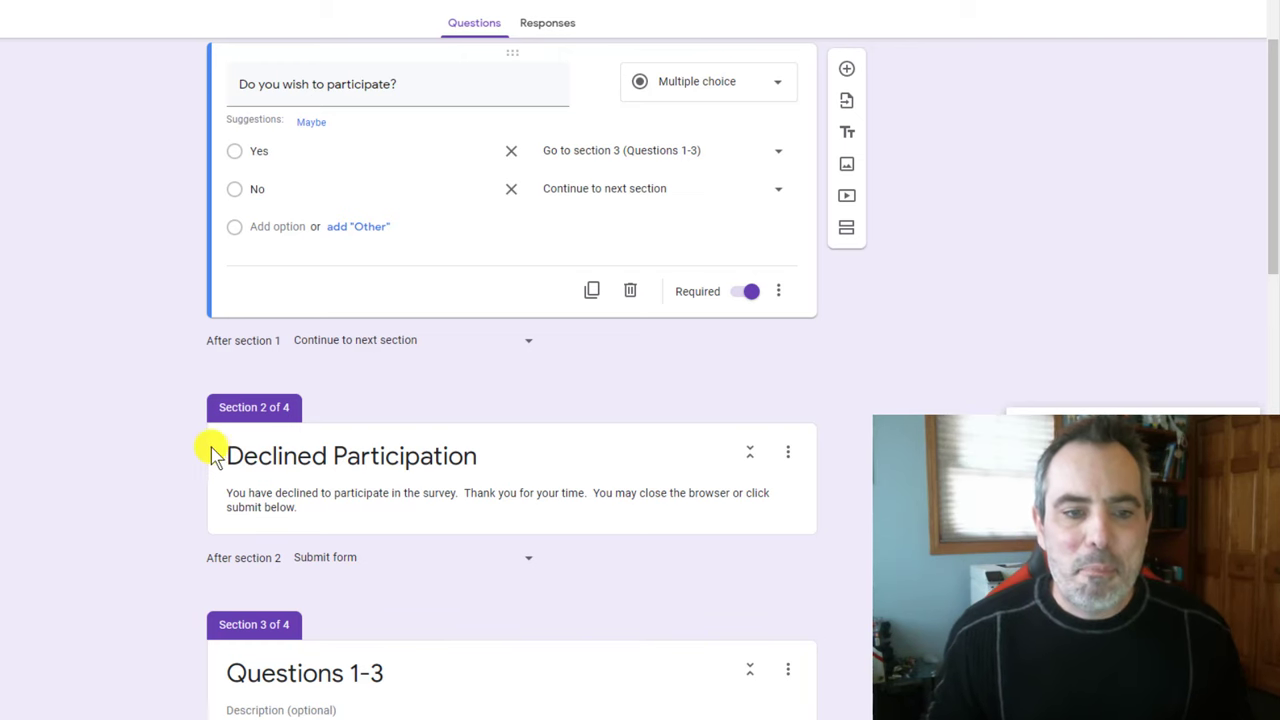
{"action": "scroll", "coordinate": [209, 449], "scroll_direction": "down", "scroll_amount": 2}
{"action": "scroll", "coordinate": [257, 330], "scroll_direction": "down", "scroll_amount": 2}
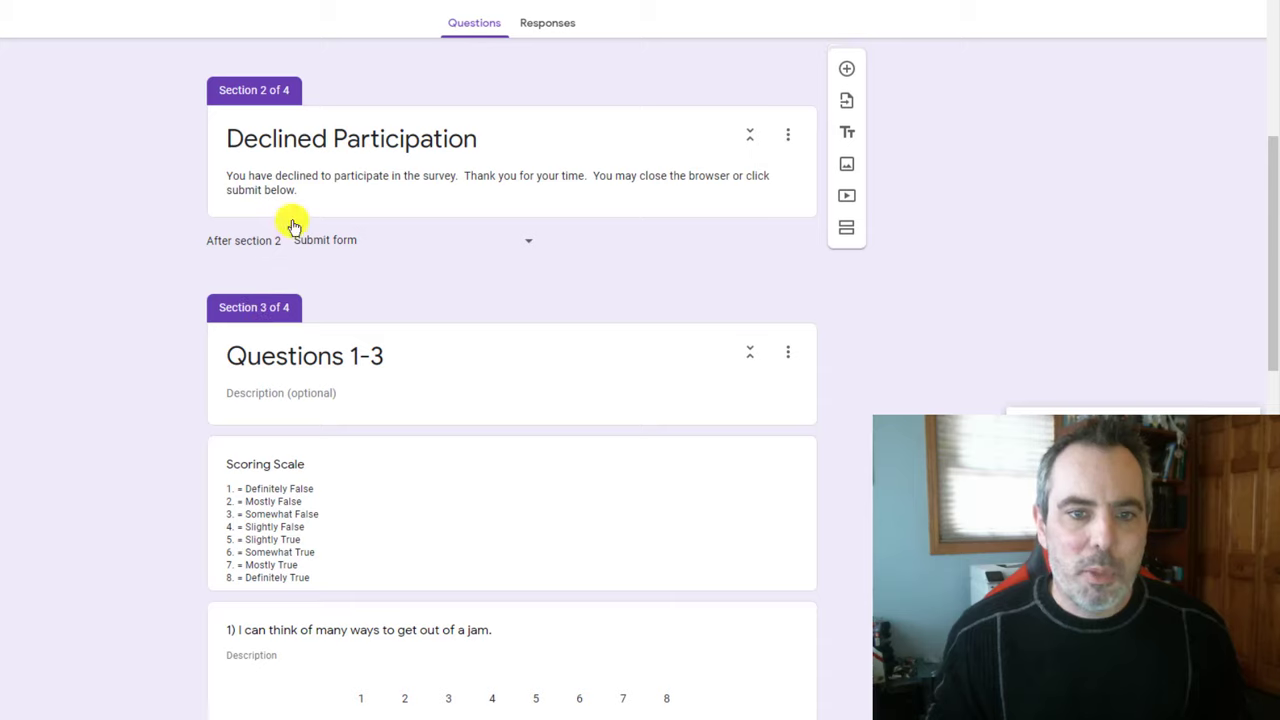
{"action": "scroll", "coordinate": [298, 200], "scroll_direction": "up", "scroll_amount": 2}
{"action": "scroll", "coordinate": [302, 192], "scroll_direction": "up", "scroll_amount": 5}
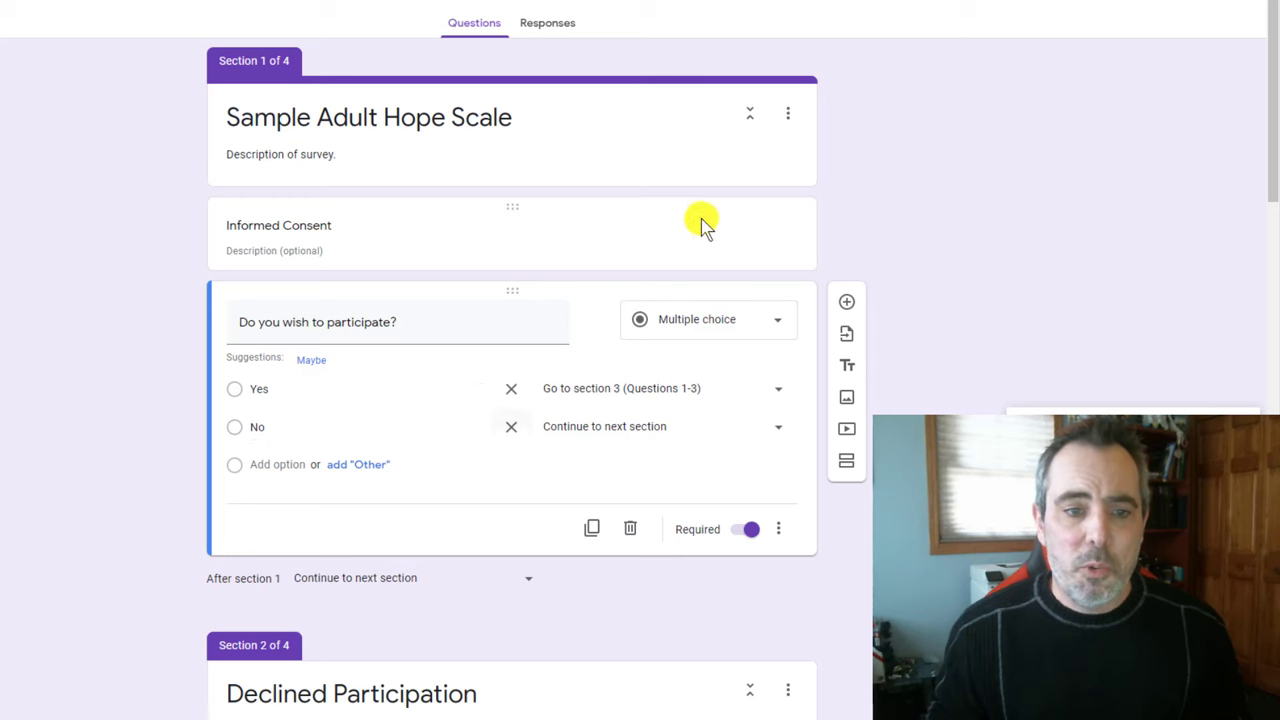
{"action": "scroll", "coordinate": [703, 333], "scroll_direction": "down", "scroll_amount": 1}
{"action": "scroll", "coordinate": [703, 333], "scroll_direction": "down", "scroll_amount": 1}
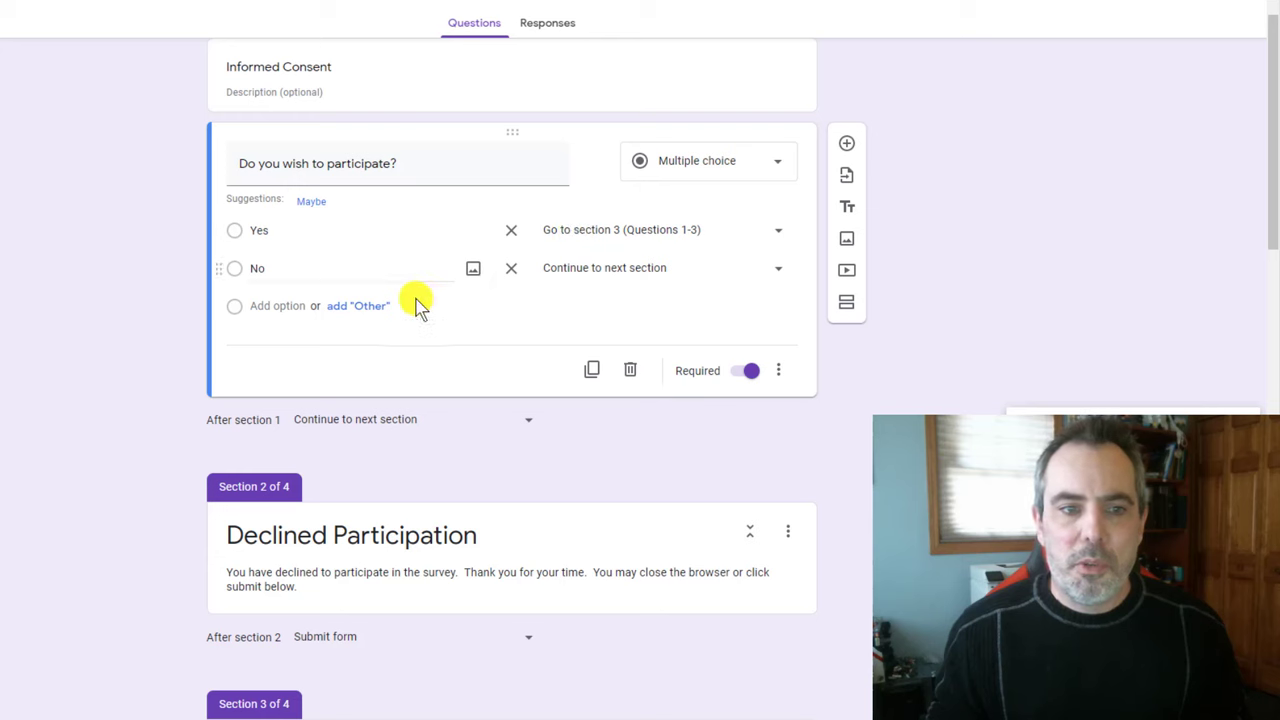
{"action": "left_click", "coordinate": [628, 275]}
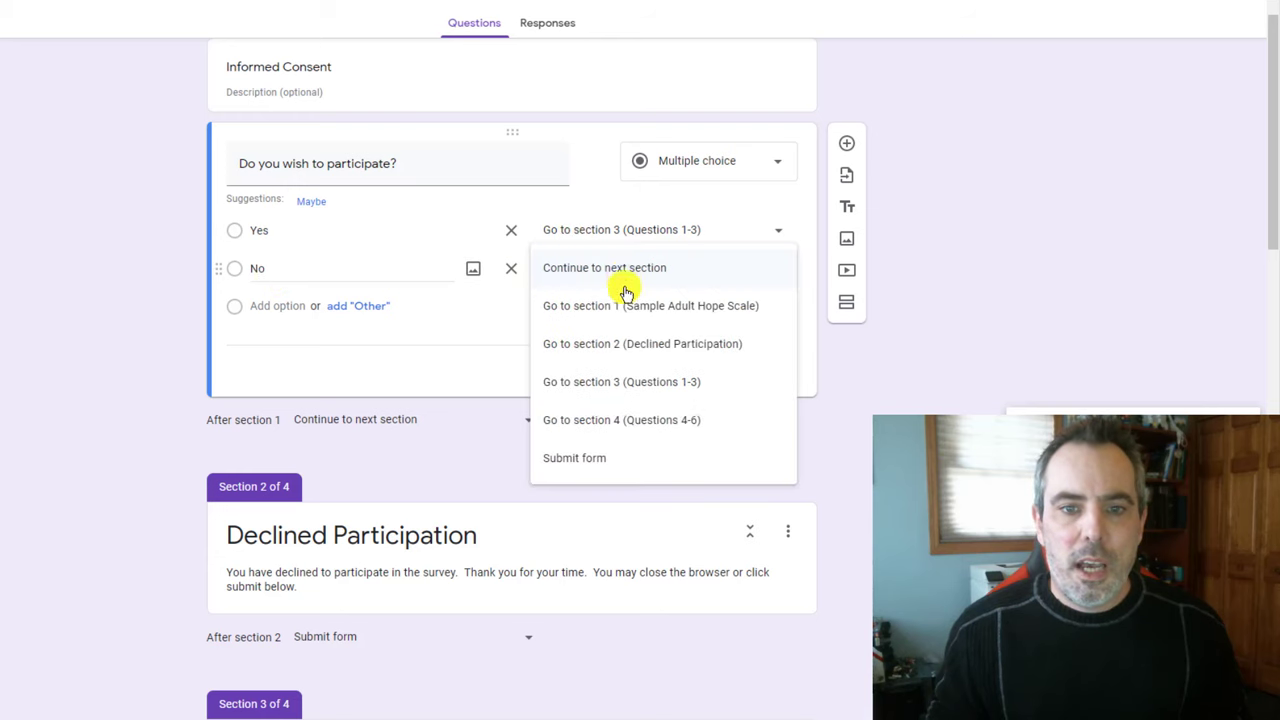
{"action": "left_click", "coordinate": [645, 344]}
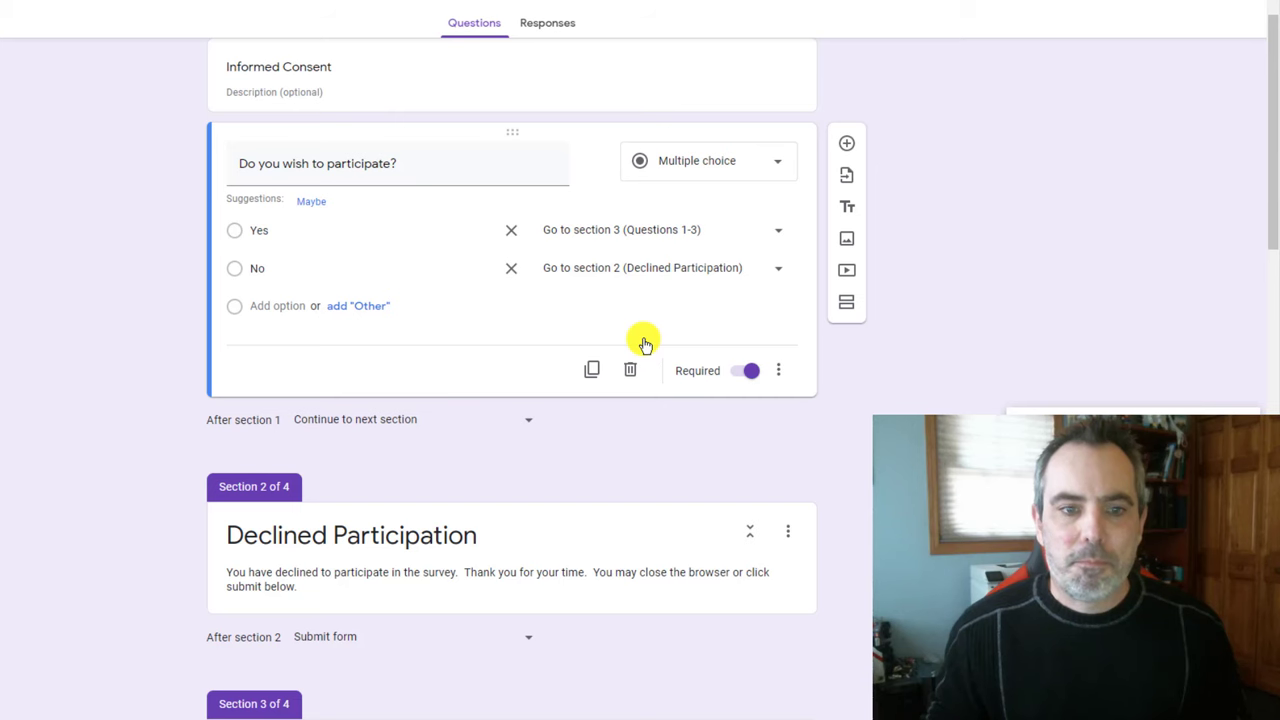
{"action": "scroll", "coordinate": [645, 330], "scroll_direction": "down", "scroll_amount": 2}
- Keep section 1 set to continue to the next section
{"action": "left_click", "coordinate": [414, 266]}
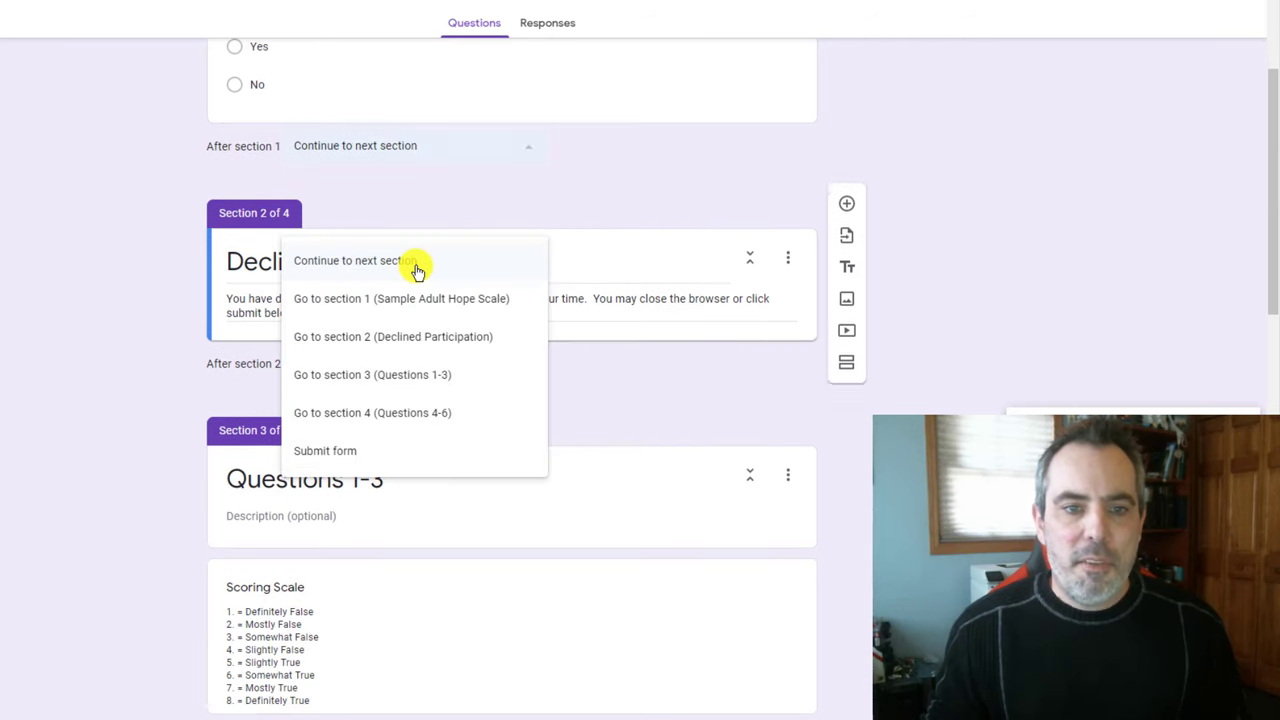
{"action": "left_click", "coordinate": [362, 270]}
{"action": "scroll", "coordinate": [355, 160], "scroll_direction": "up", "scroll_amount": 2}
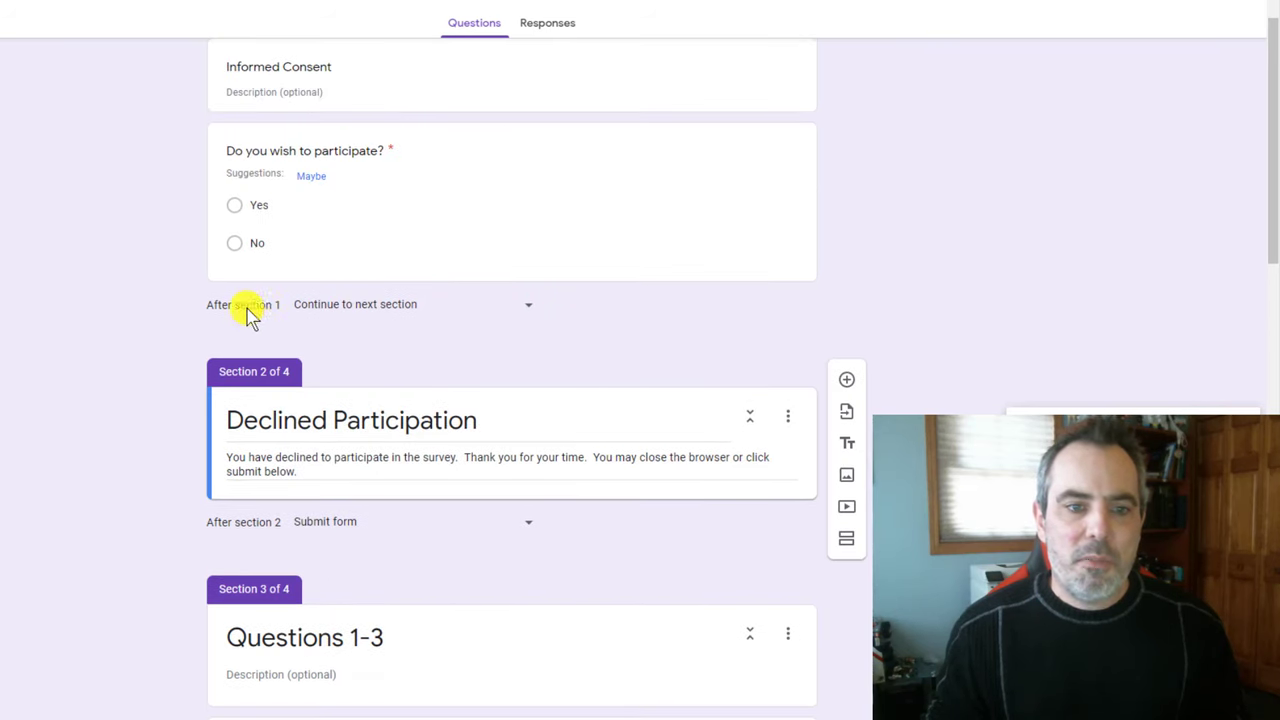
{"action": "scroll", "coordinate": [331, 312], "scroll_direction": "down", "scroll_amount": 3}
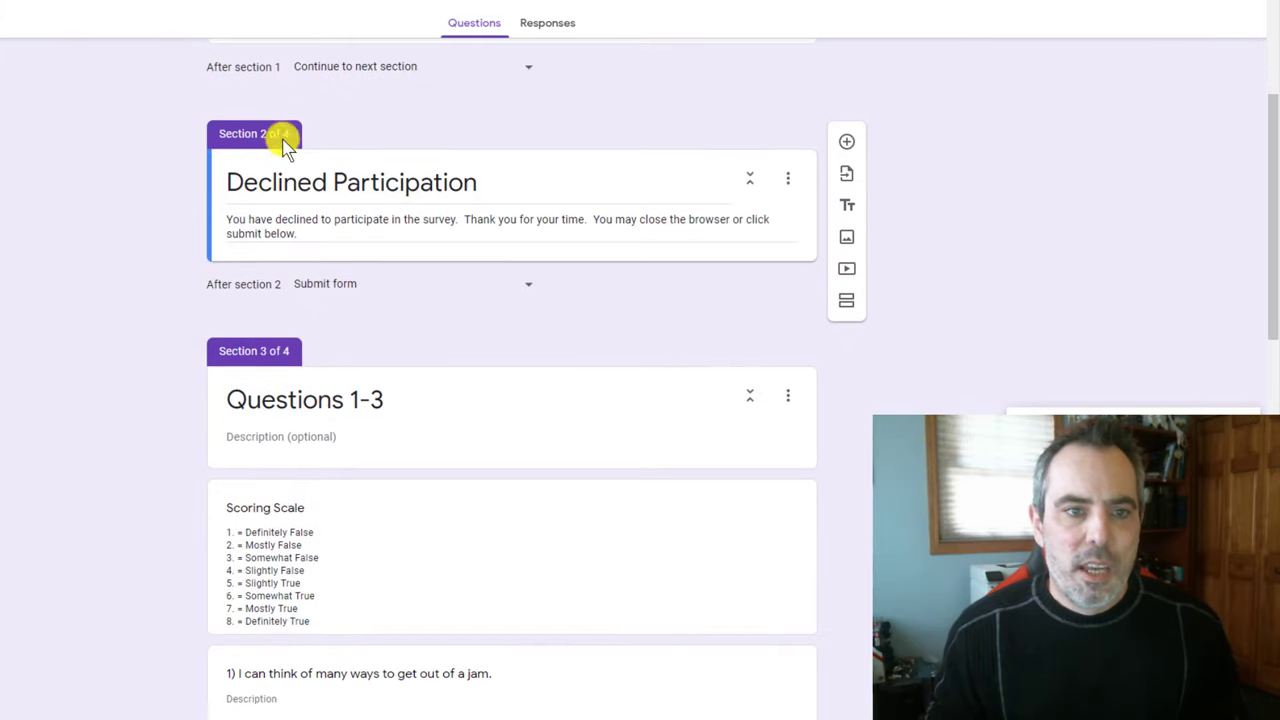
{"action": "scroll", "coordinate": [410, 250], "scroll_direction": "down", "scroll_amount": 5}
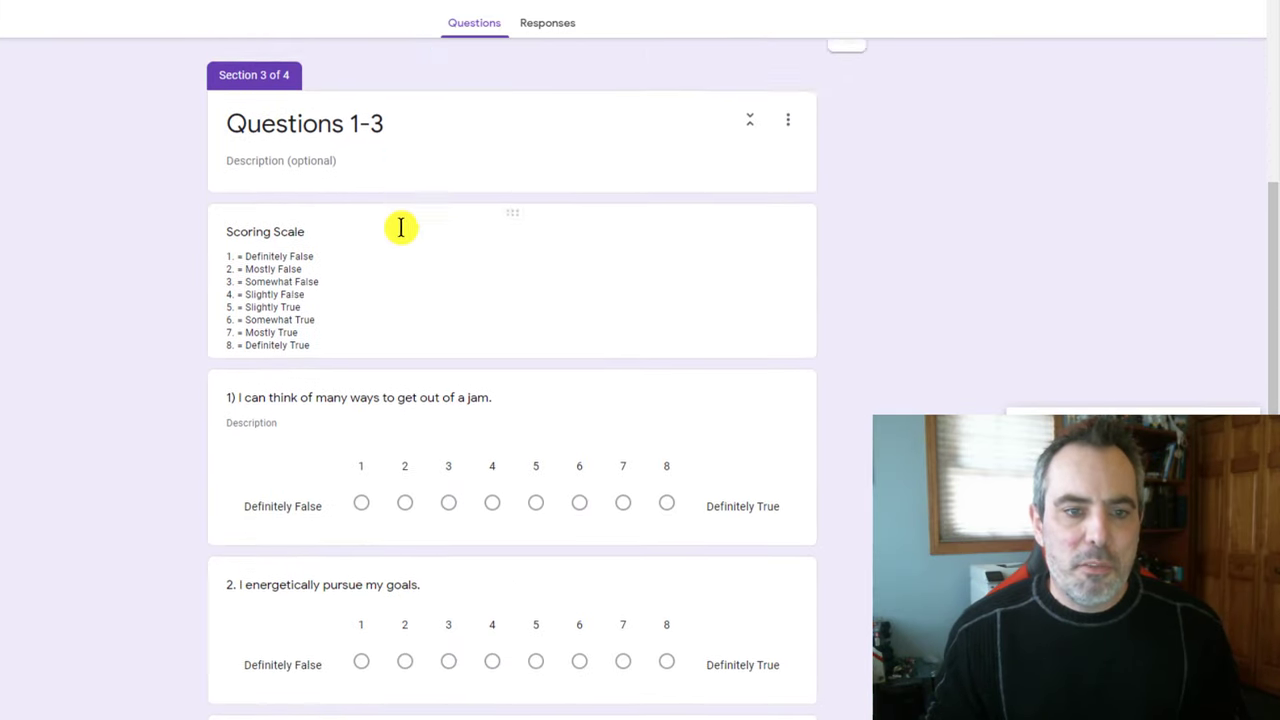
{"action": "scroll", "coordinate": [451, 215], "scroll_direction": "up", "scroll_amount": 1}
{"action": "scroll", "coordinate": [440, 220], "scroll_direction": "down", "scroll_amount": 8}
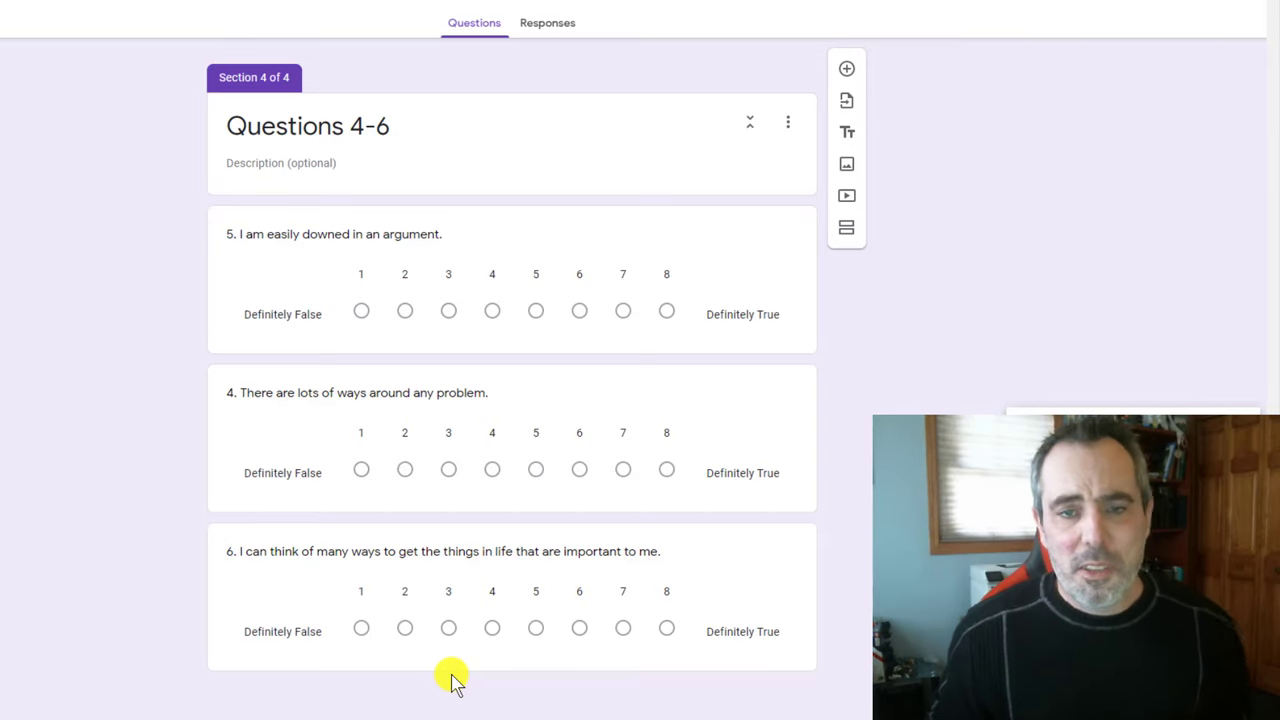
{"action": "scroll", "coordinate": [448, 680], "scroll_direction": "up", "scroll_amount": 3}
{"action": "scroll", "coordinate": [404, 528], "scroll_direction": "up", "scroll_amount": 15}
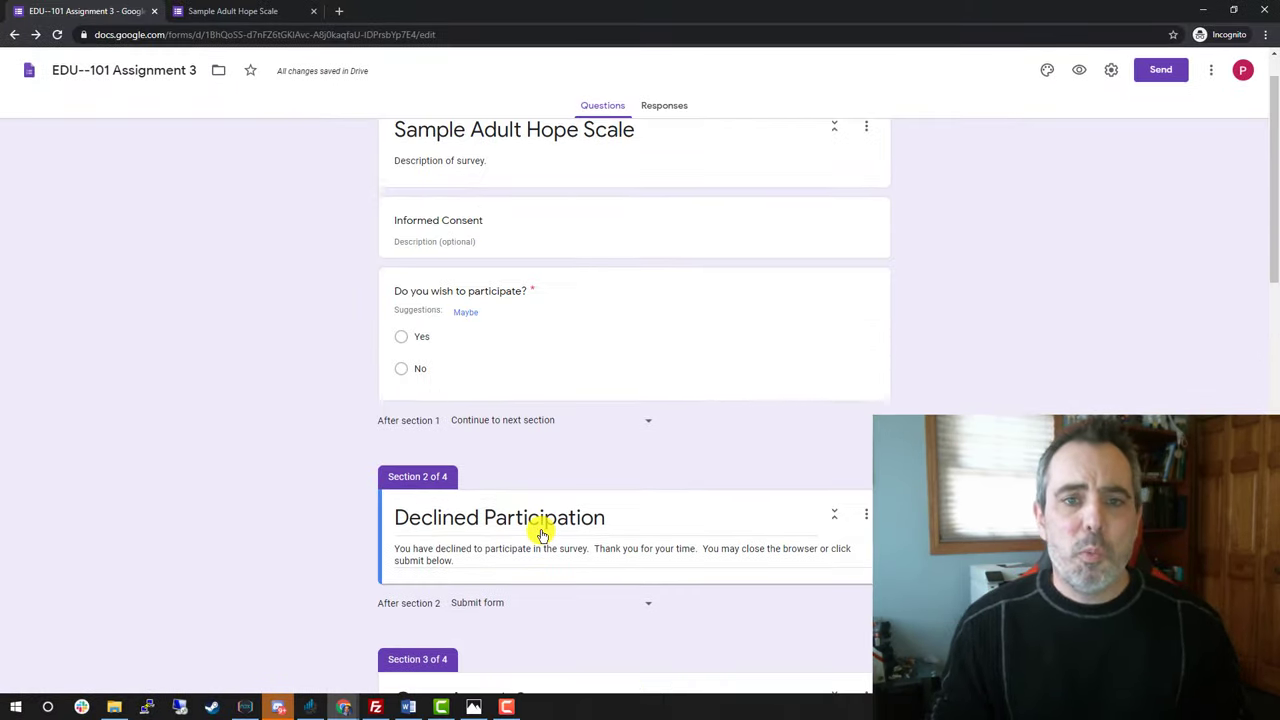
{"action": "scroll", "coordinate": [540, 534], "scroll_direction": "up", "scroll_amount": 1}
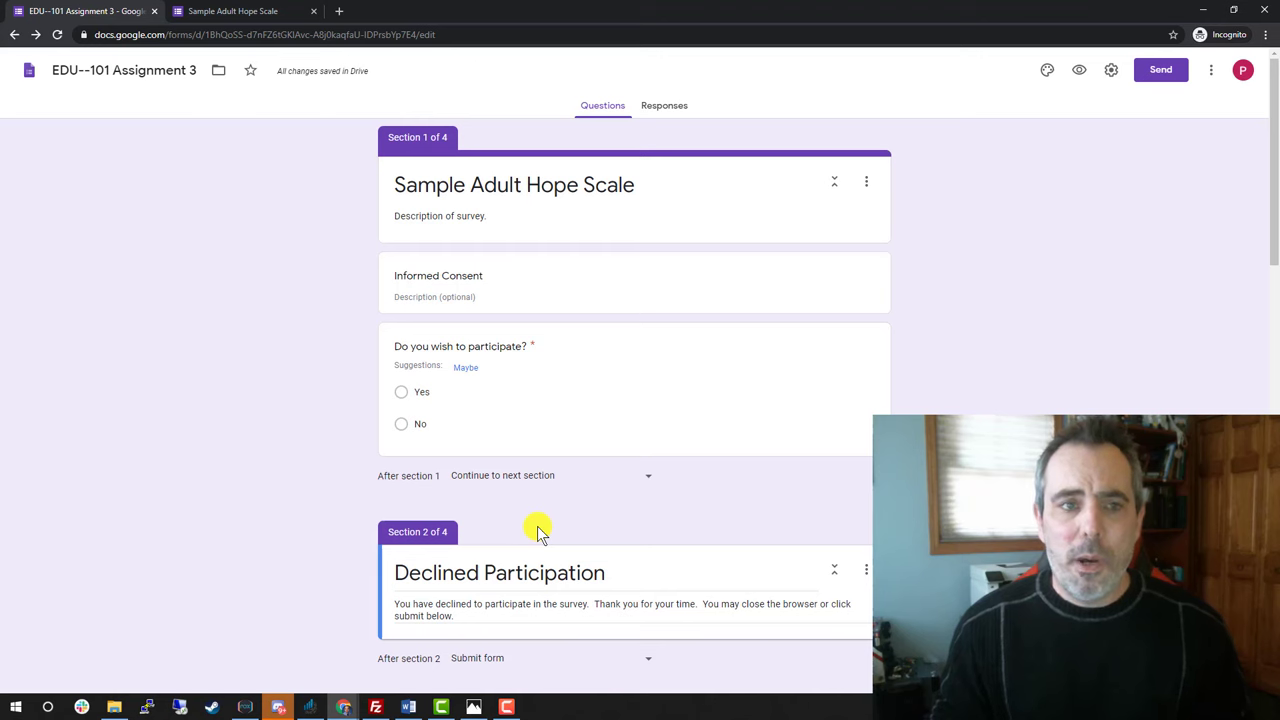
- Preview the form as a respondent and go back to its first page
{"action": "left_click", "coordinate": [1080, 72]}
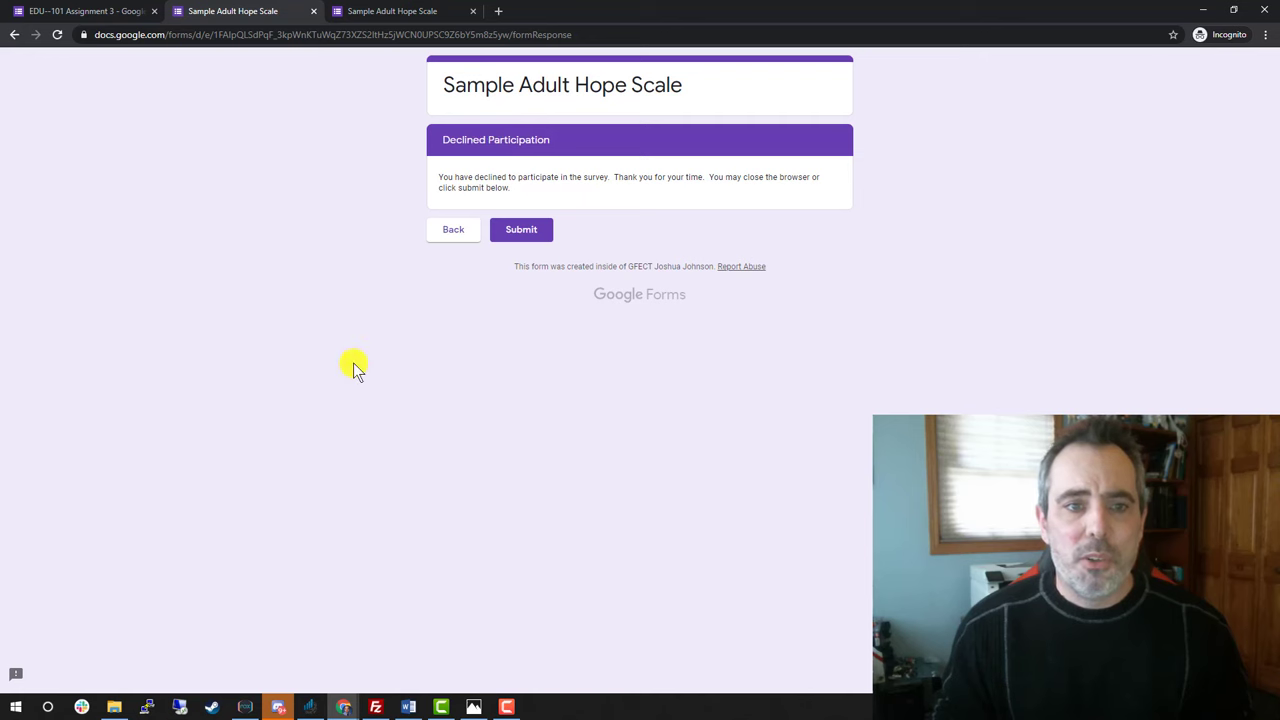
{"action": "left_click", "coordinate": [442, 240]}
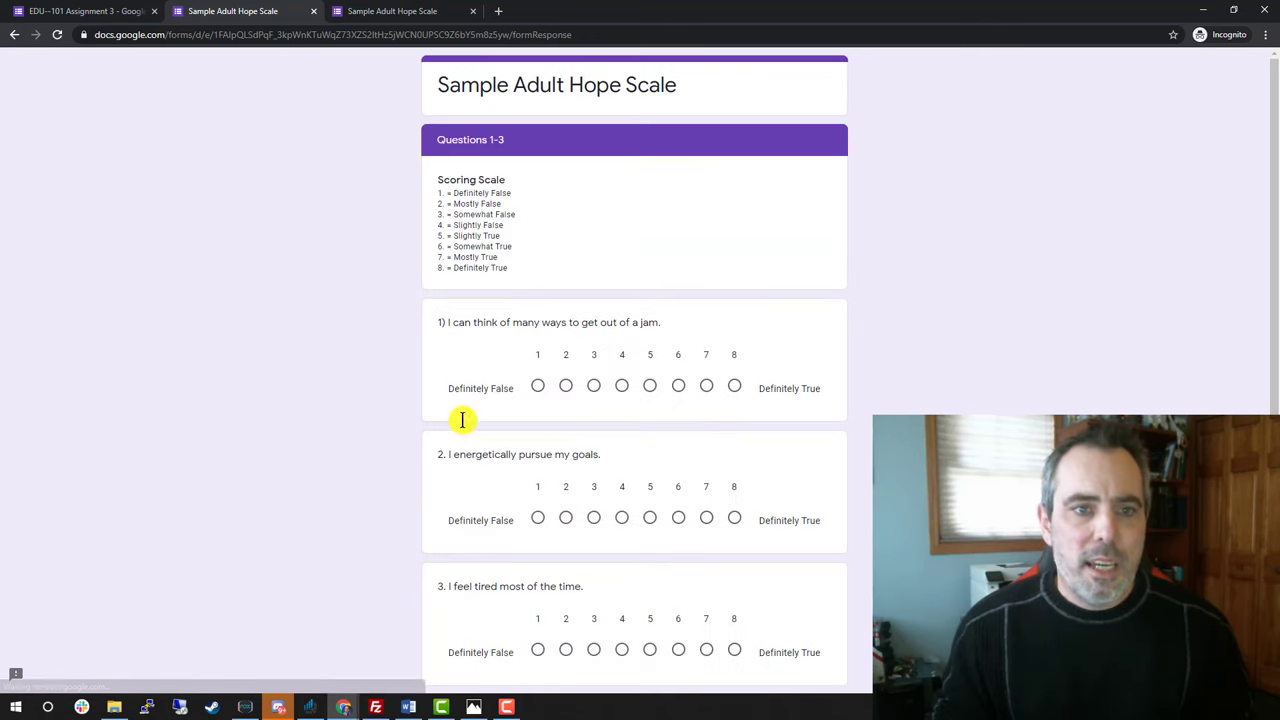
{"action": "scroll", "coordinate": [543, 505], "scroll_direction": "down", "scroll_amount": 2}
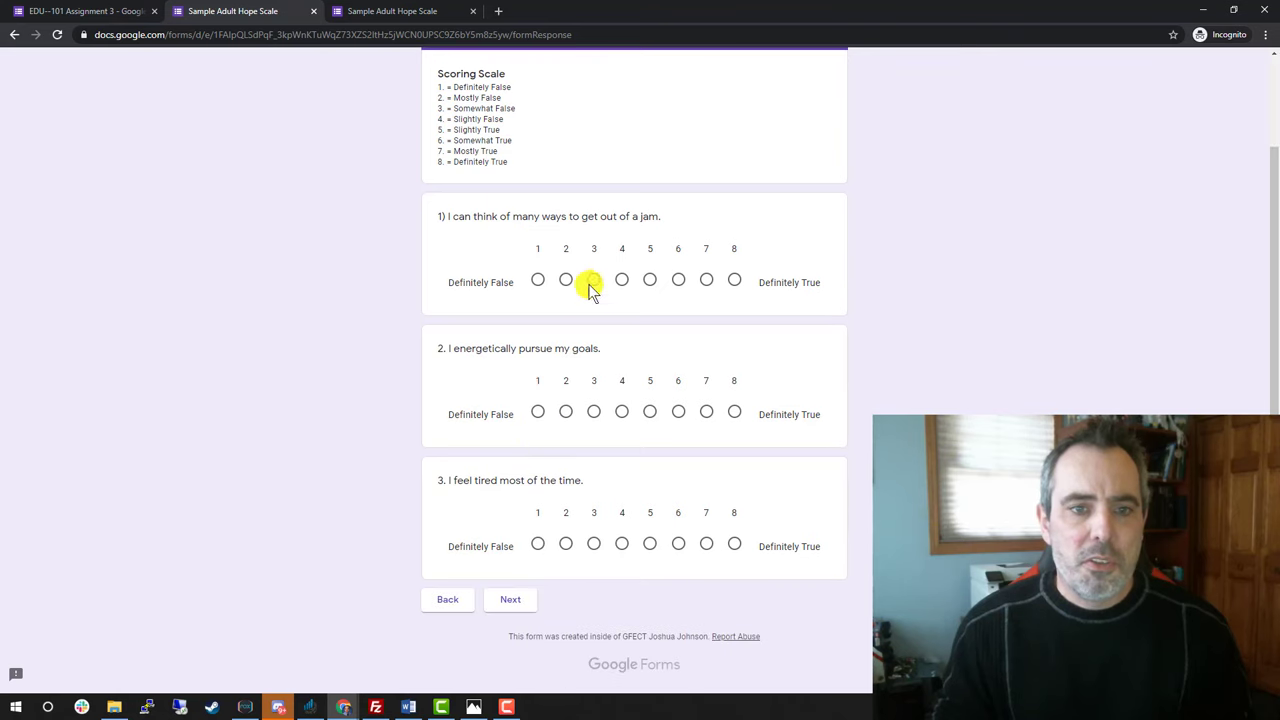
- Rate question 2 as 6, question 5 as 6, question 4 as 4, question 6 as 3, then try submitting
{"action": "left_click", "coordinate": [677, 412]}
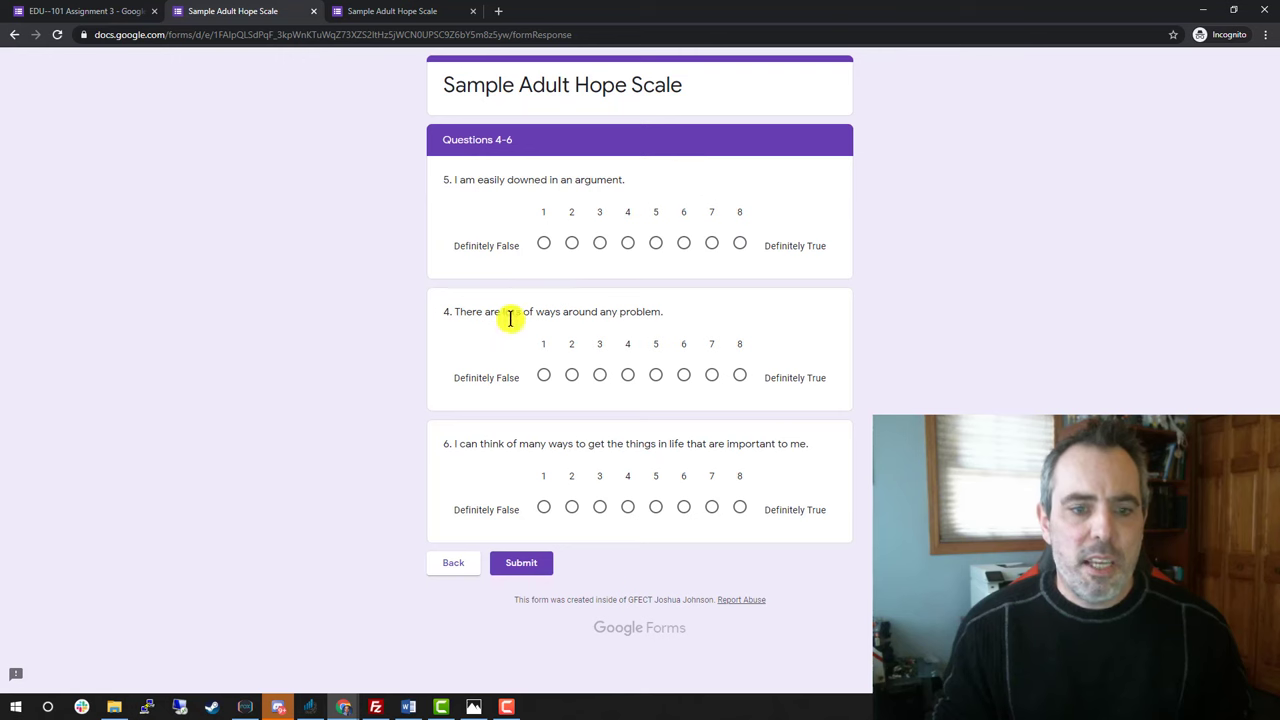
{"action": "left_click", "coordinate": [683, 243]}
{"action": "left_click", "coordinate": [627, 375]}
{"action": "left_click", "coordinate": [603, 508]}
{"action": "left_click", "coordinate": [518, 570]}
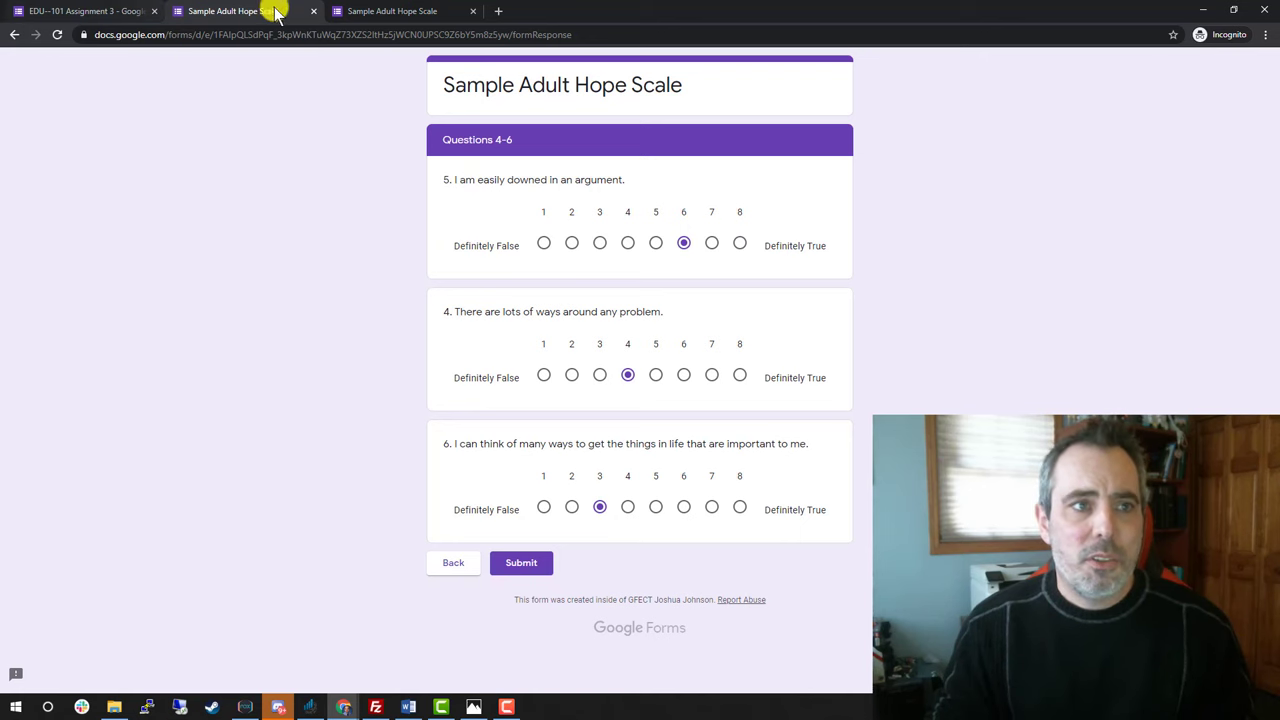
{"action": "left_click", "coordinate": [420, 11]}
{"action": "scroll", "coordinate": [534, 186], "scroll_direction": "down", "scroll_amount": 5}
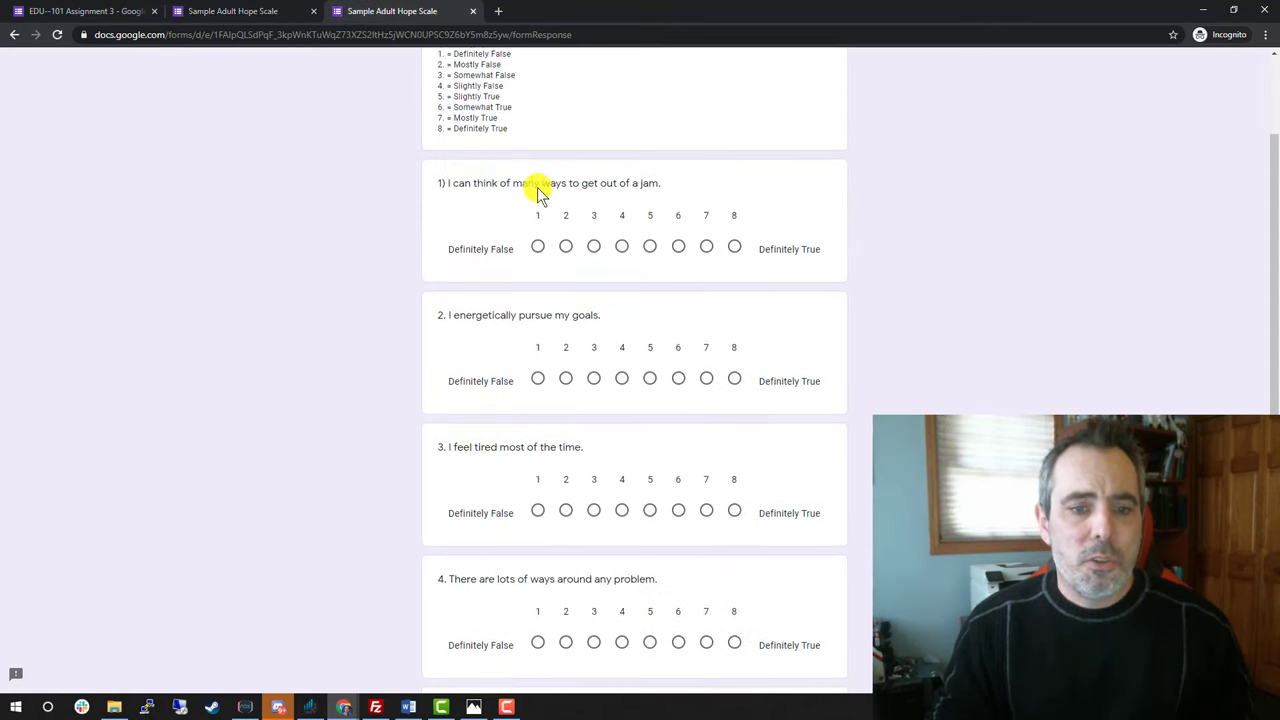
- Back in the editor, delete the empty fifth Untitled Section below question 6
{"action": "left_click", "coordinate": [88, 11]}
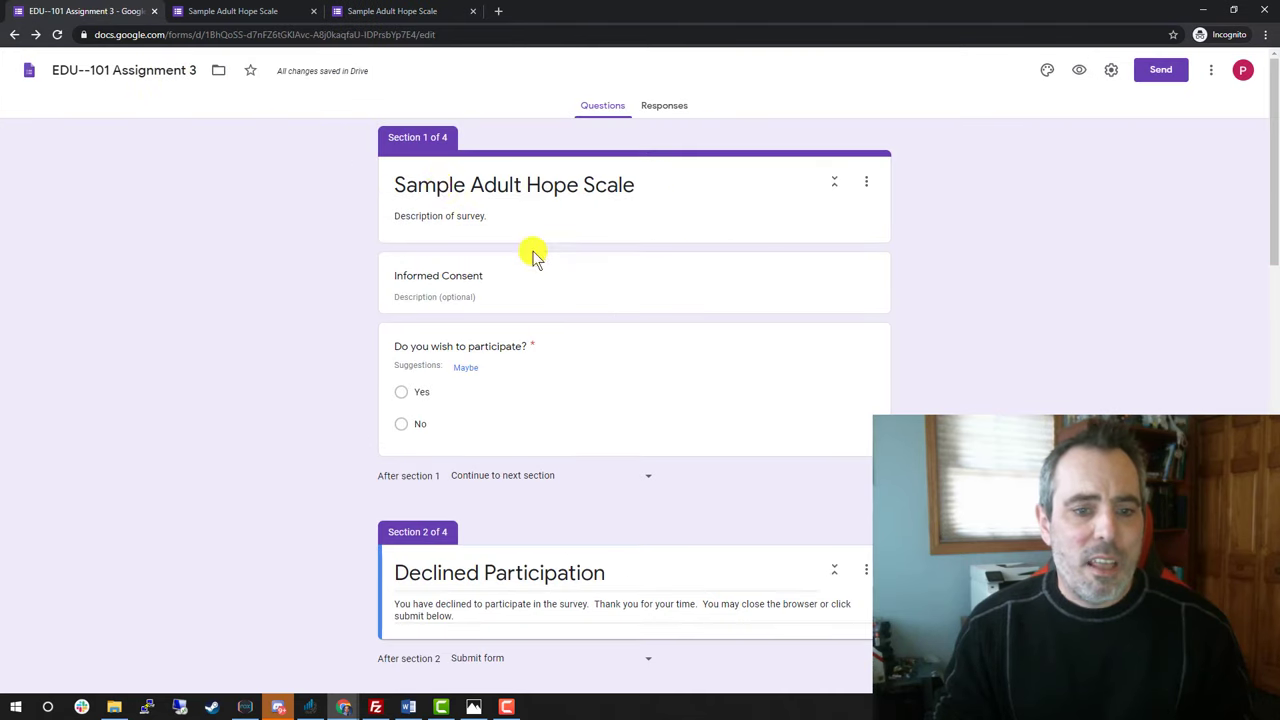
{"action": "scroll", "coordinate": [537, 257], "scroll_direction": "down", "scroll_amount": 3}
{"action": "scroll", "coordinate": [548, 266], "scroll_direction": "down", "scroll_amount": 12}
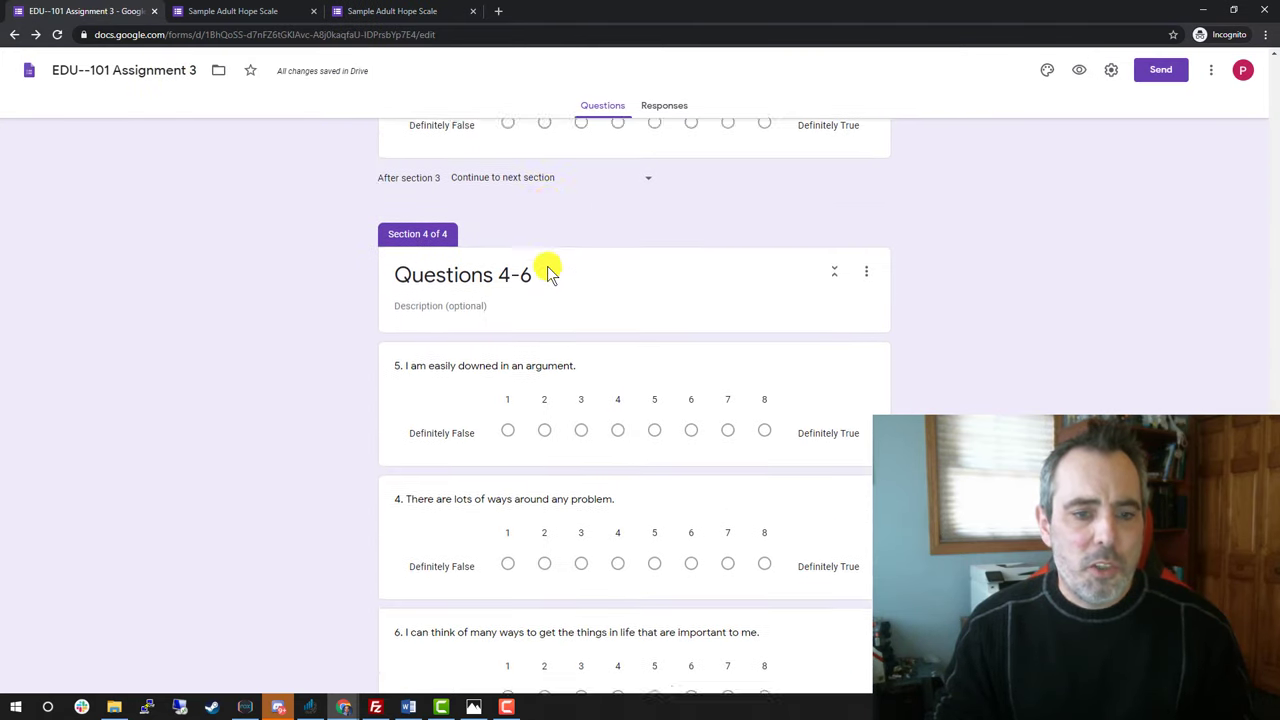
{"action": "left_click", "coordinate": [851, 594]}
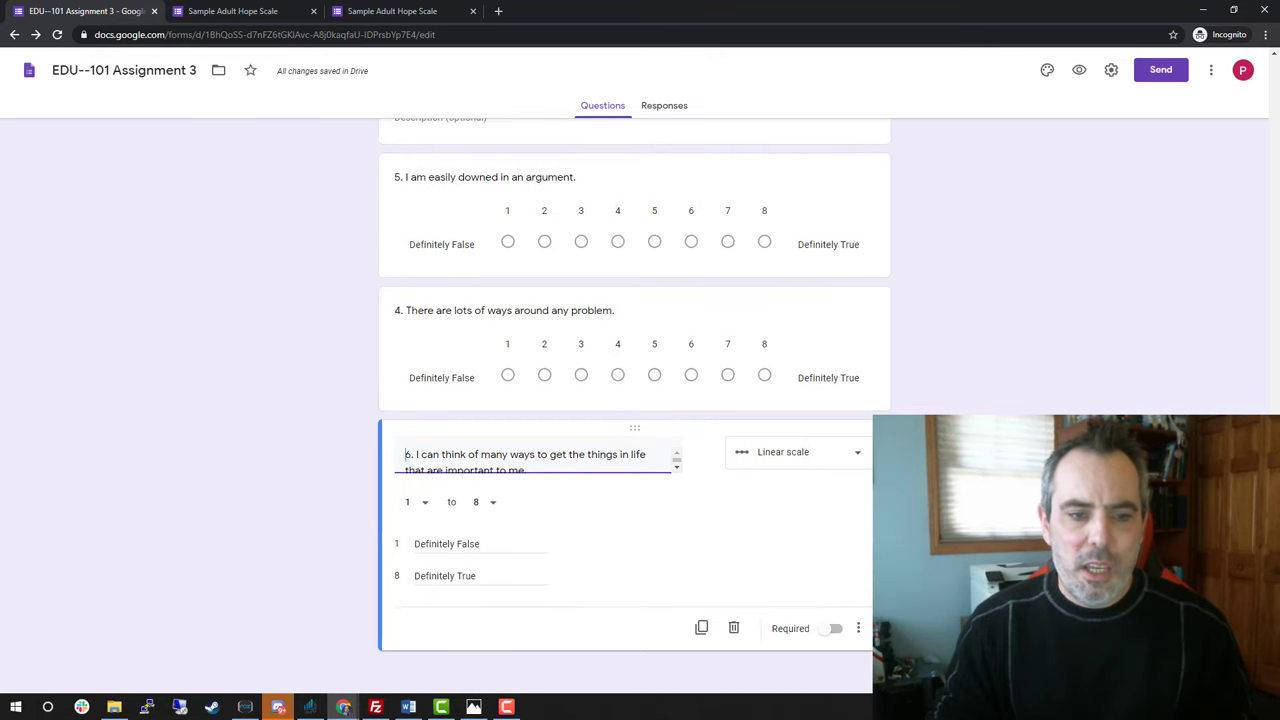
{"action": "key", "text": "Escape"}
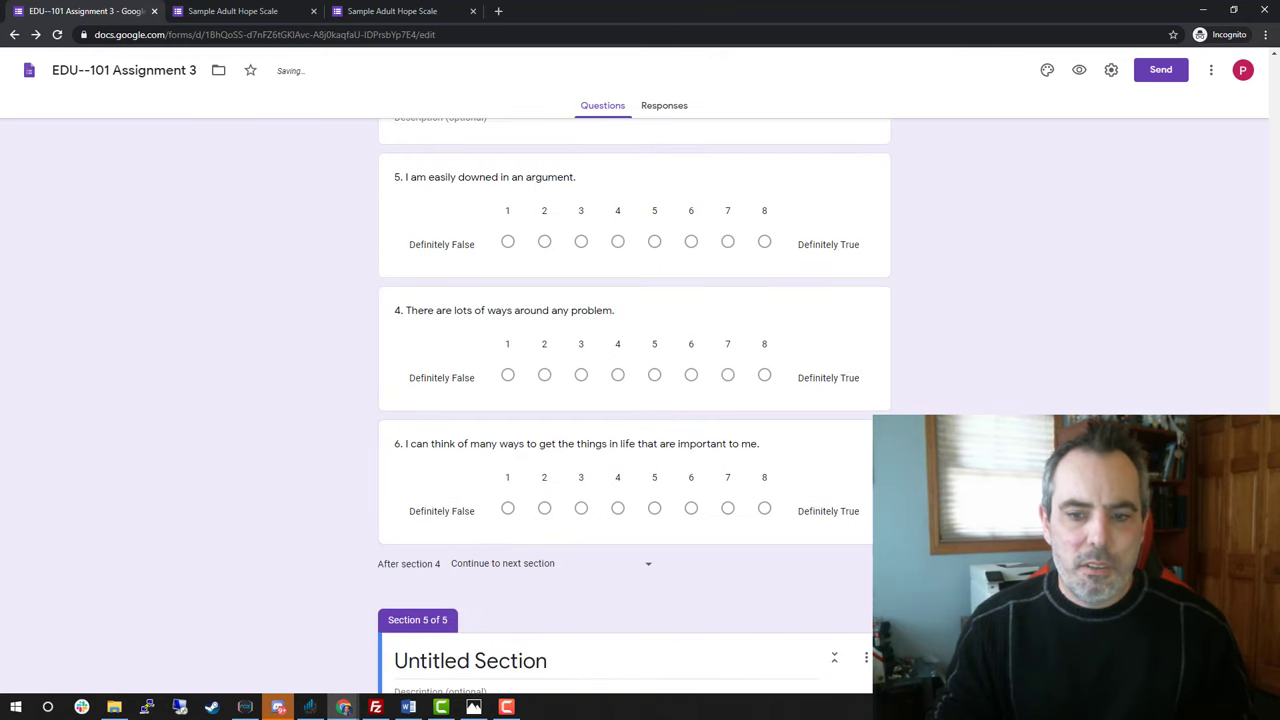
{"action": "left_click", "coordinate": [861, 661]}
{"action": "left_click", "coordinate": [866, 628]}
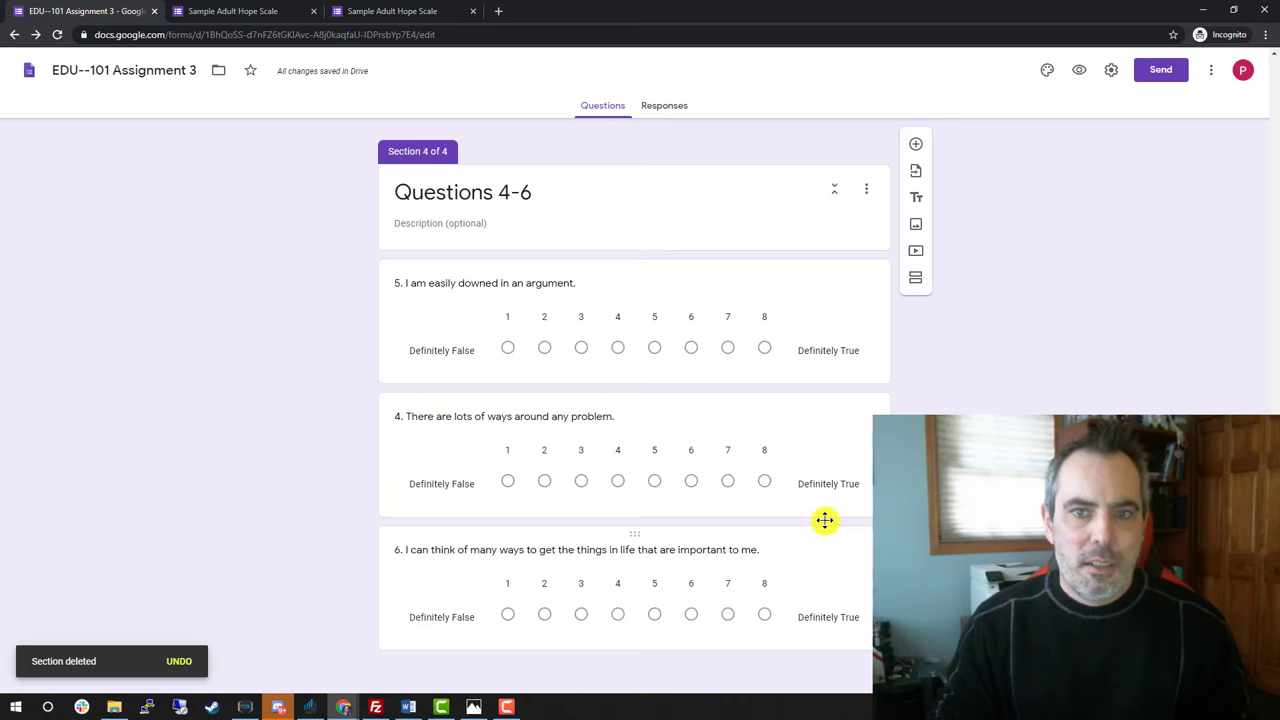
{"action": "scroll", "coordinate": [855, 480], "scroll_direction": "up", "scroll_amount": 3}
{"action": "scroll", "coordinate": [860, 462], "scroll_direction": "up", "scroll_amount": 15}
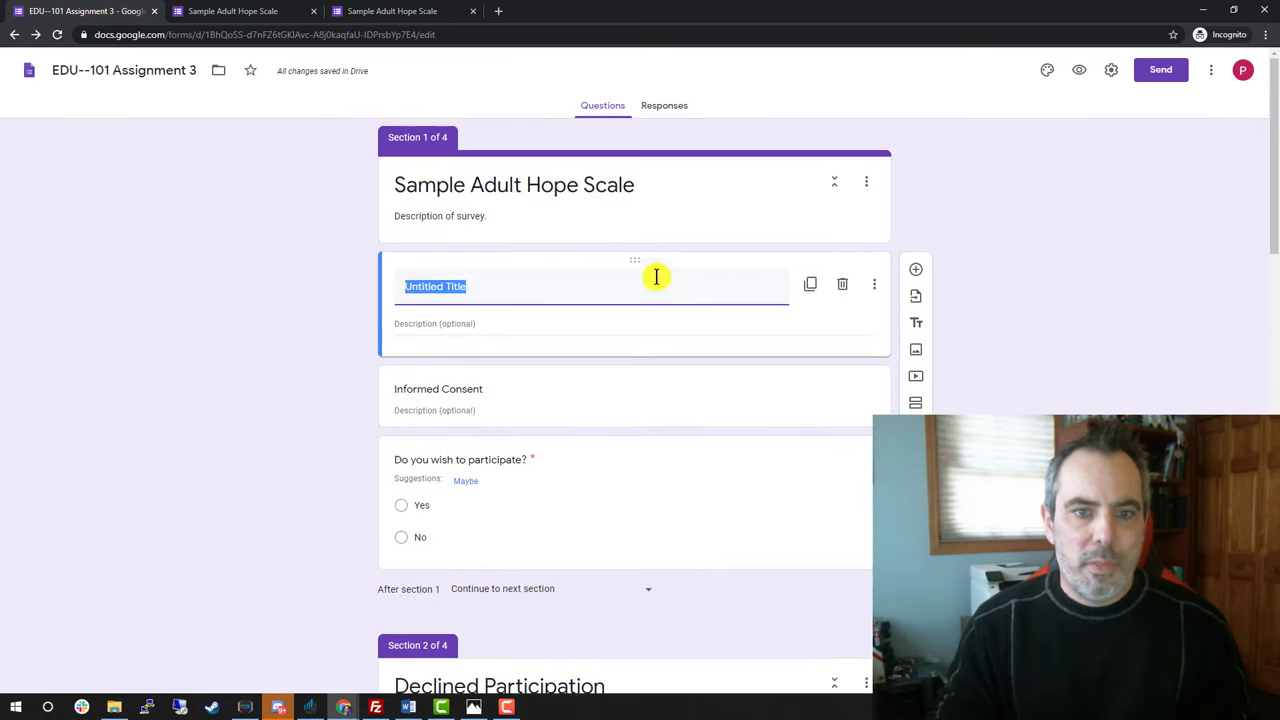
- Move the new title block below question 6 and title it 'Survey Submission'
{"action": "left_click_drag", "start_coordinate": [631, 257], "coordinate": [635, 517]}
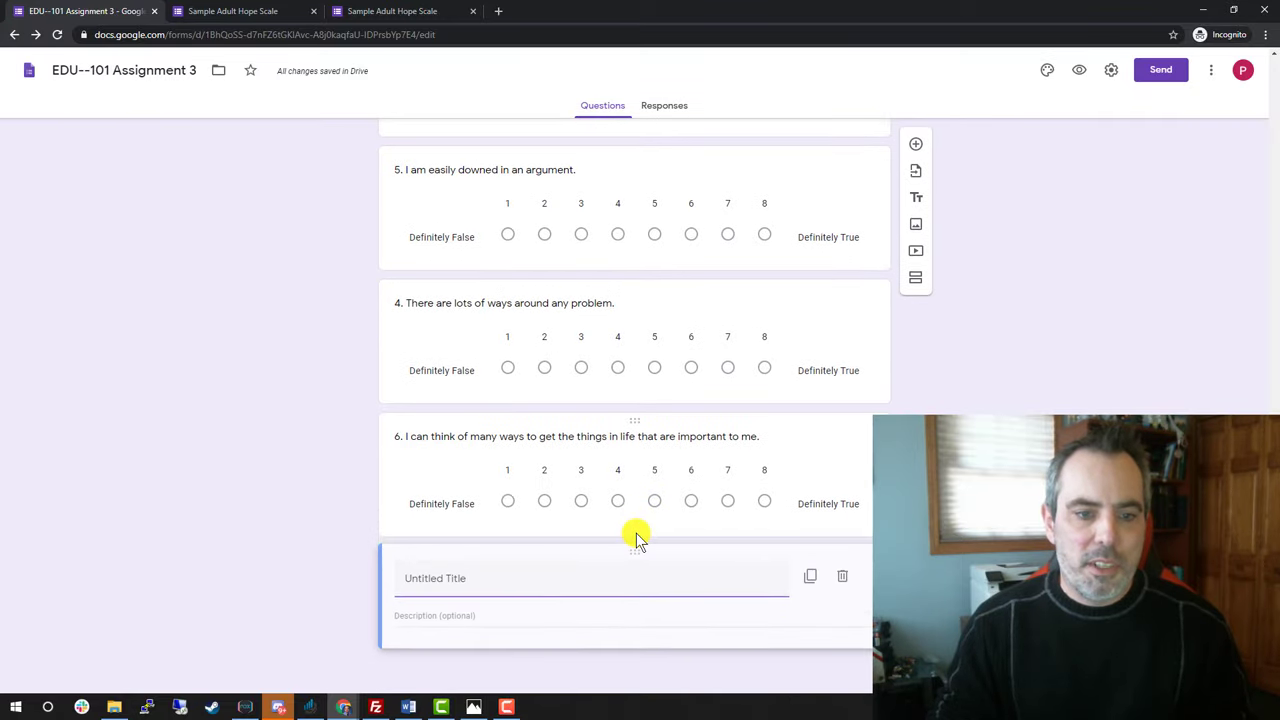
{"action": "left_click", "coordinate": [494, 572]}
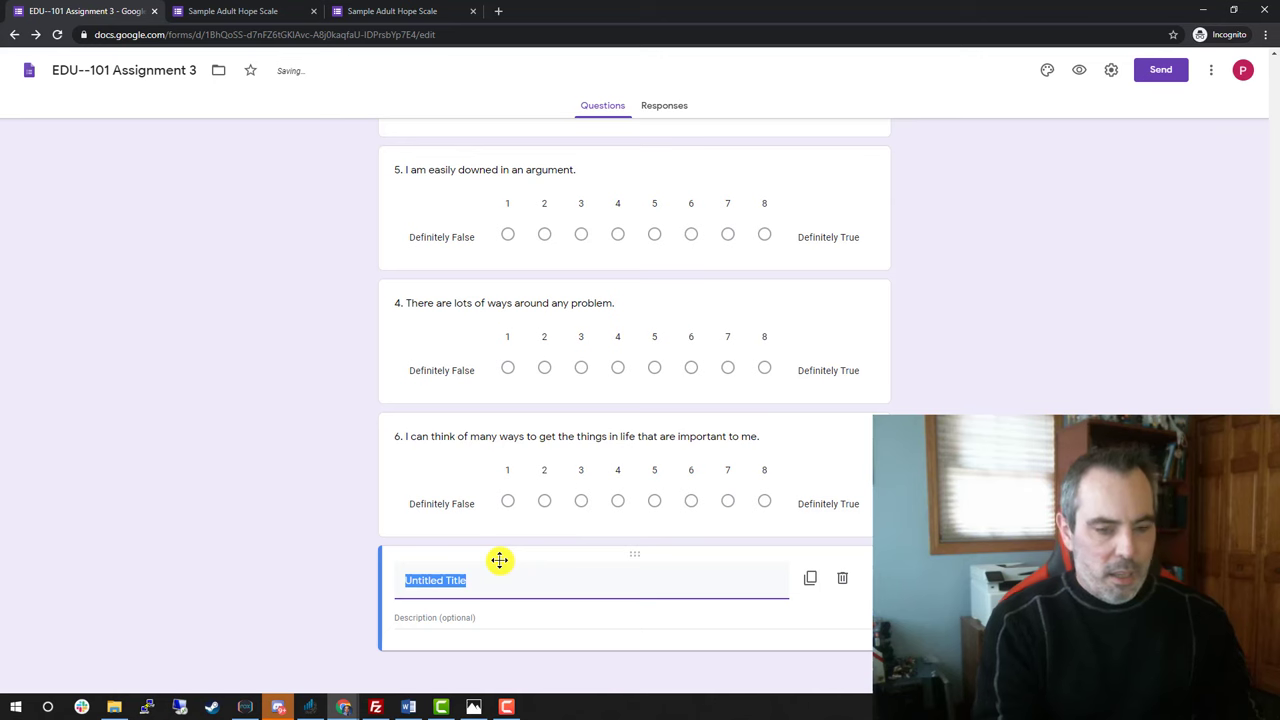
{"action": "type", "text": "Survey Submission"}
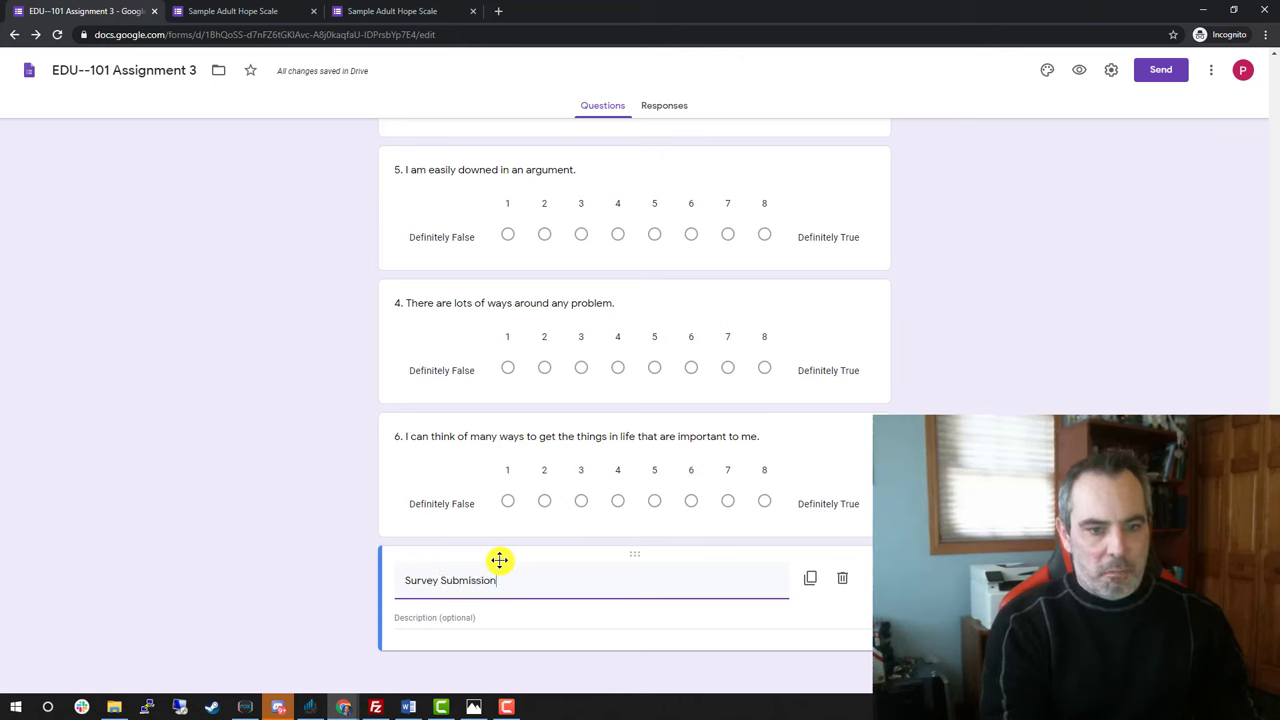
{"action": "key", "text": "Tab"}
{"action": "key", "text": "Tab"}
{"action": "key", "text": "Tab"}
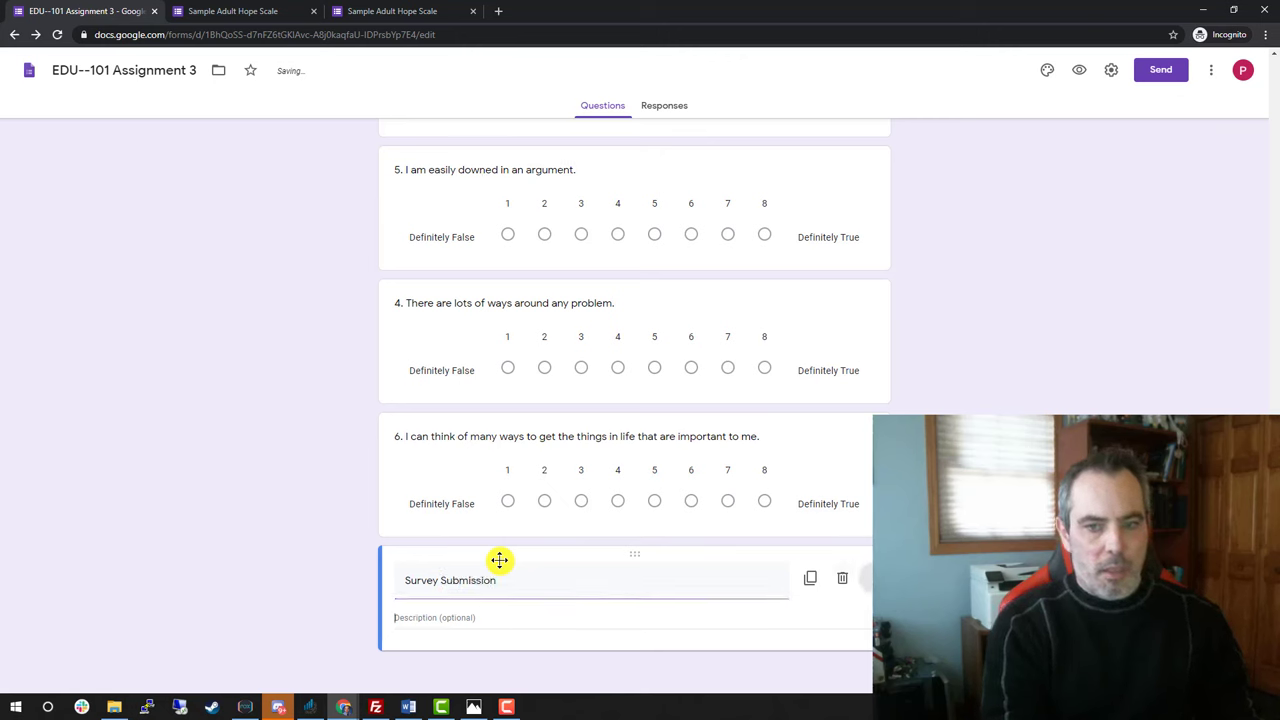
- Add a two-line description: decliners may close the browser, willing respondents click submit
{"action": "type", "text": "I"}
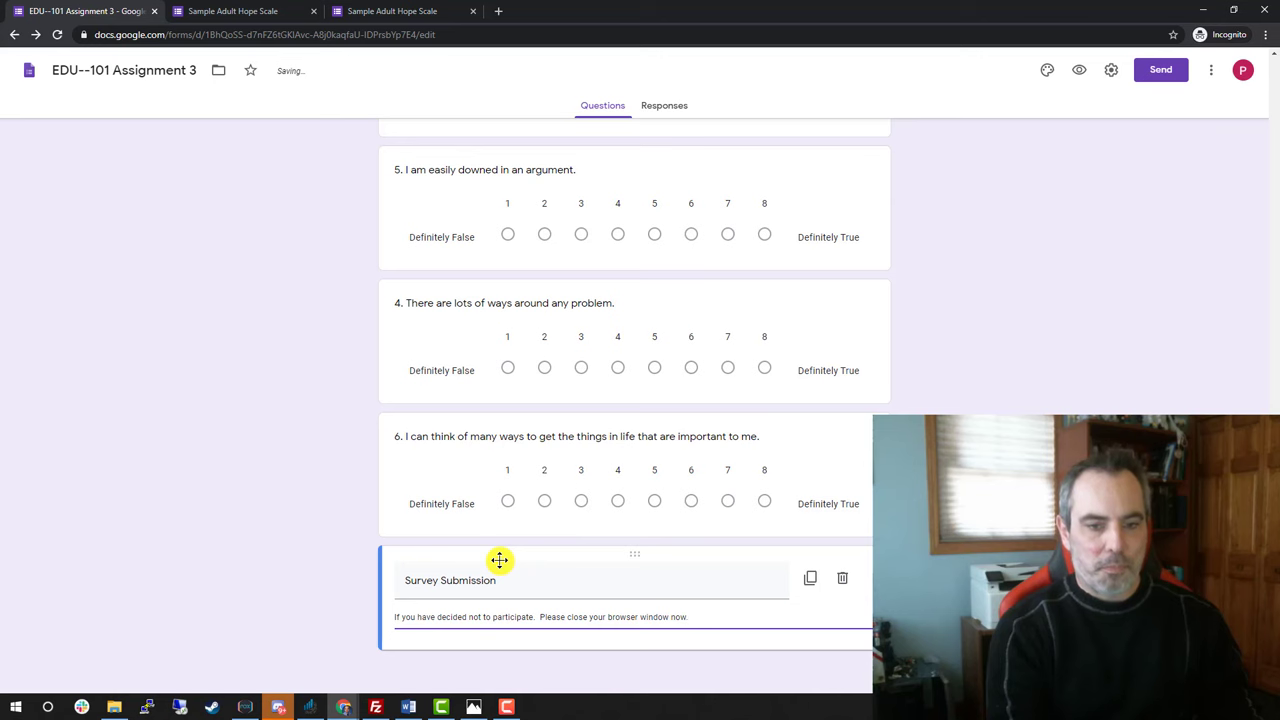
{"action": "key", "text": "Return"}
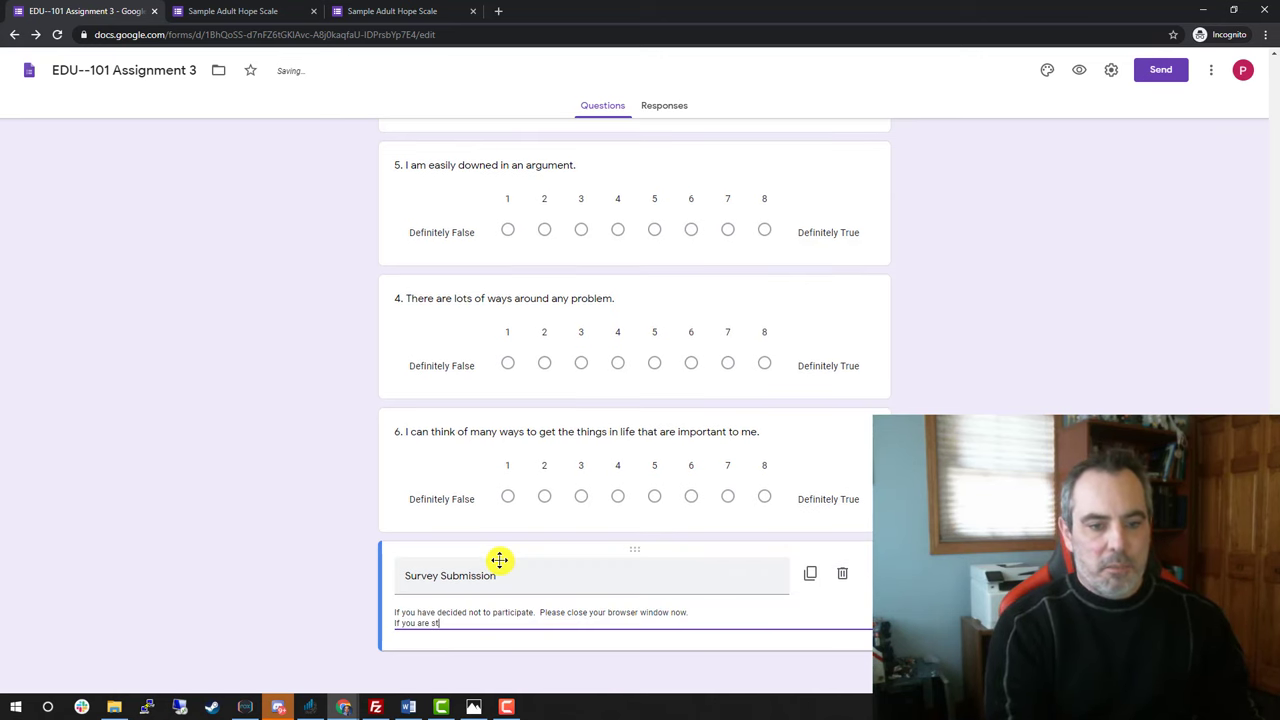
{"action": "type", "text": "If you are still willing, then click the submit button below."}
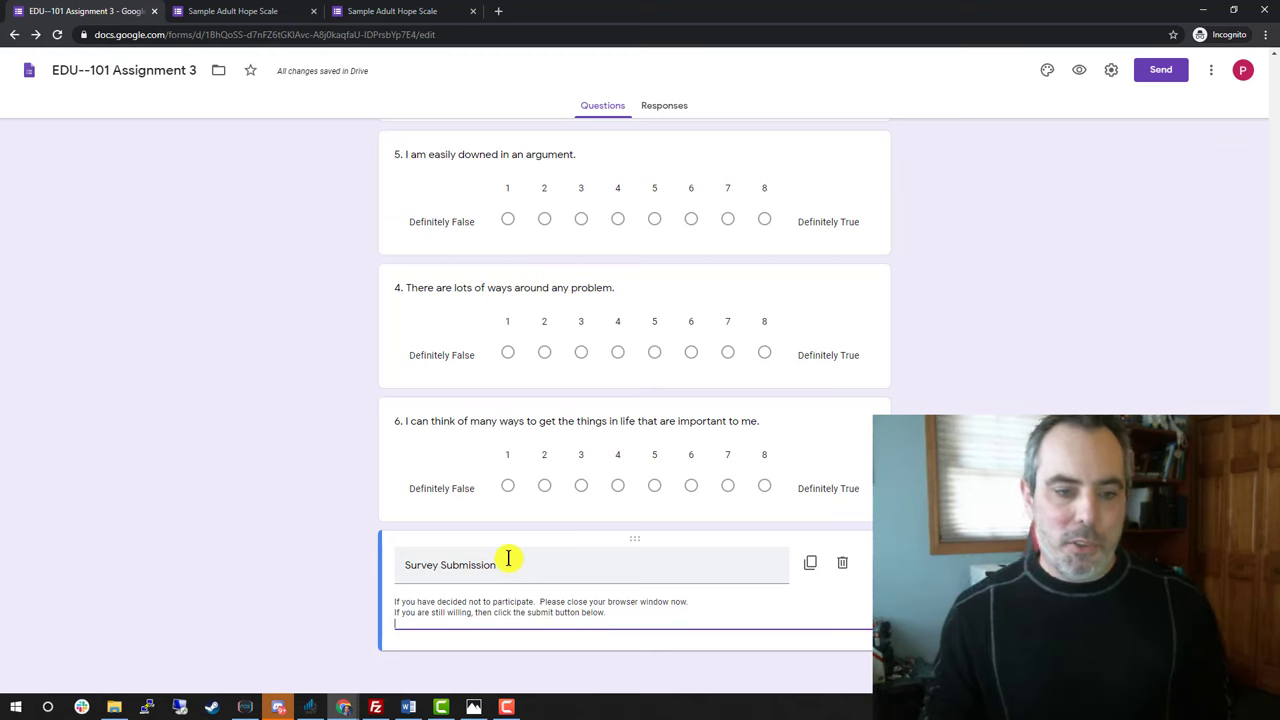
{"action": "left_click", "coordinate": [1079, 70]}
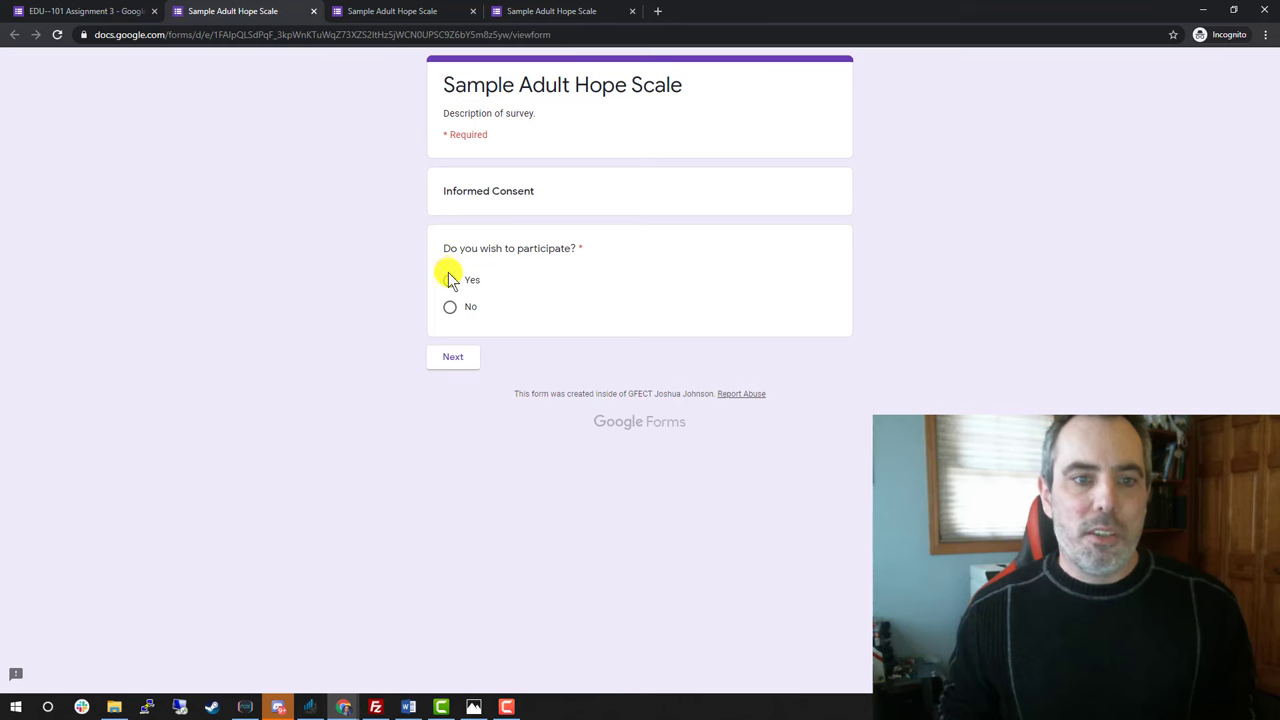
{"action": "left_click", "coordinate": [453, 356]}
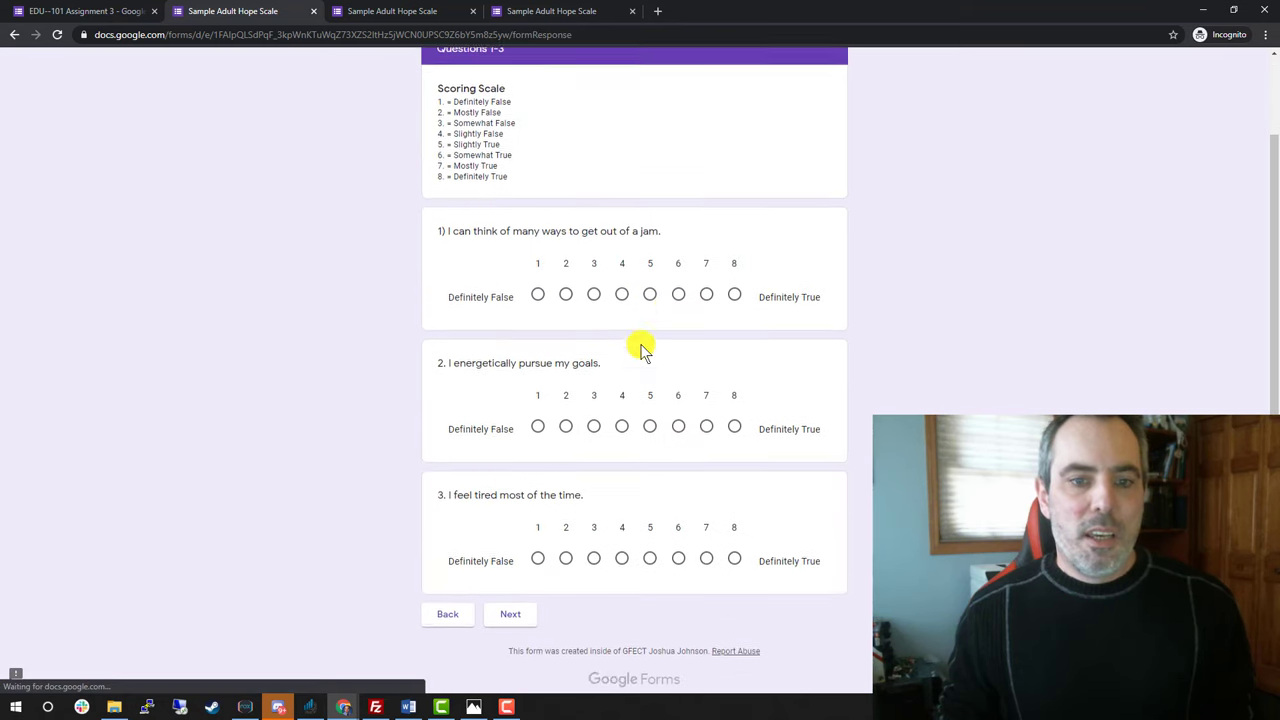
{"action": "left_click", "coordinate": [522, 600]}
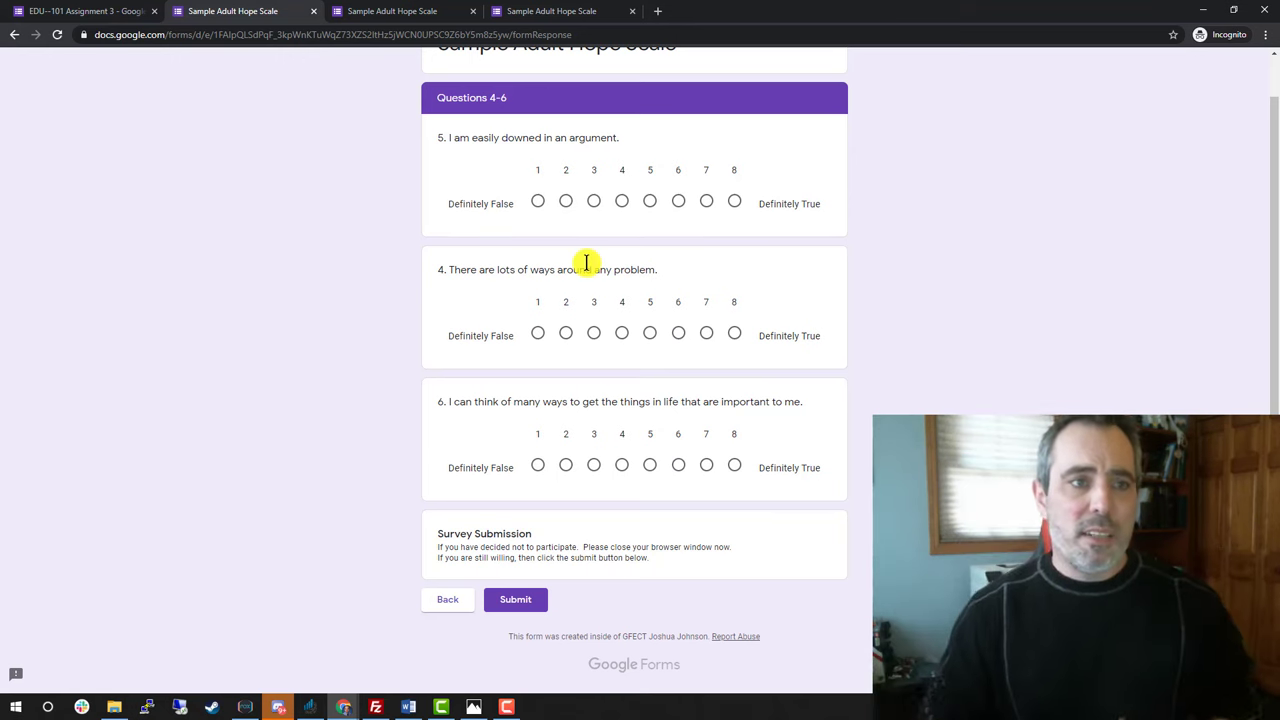
{"action": "left_click", "coordinate": [100, 11]}
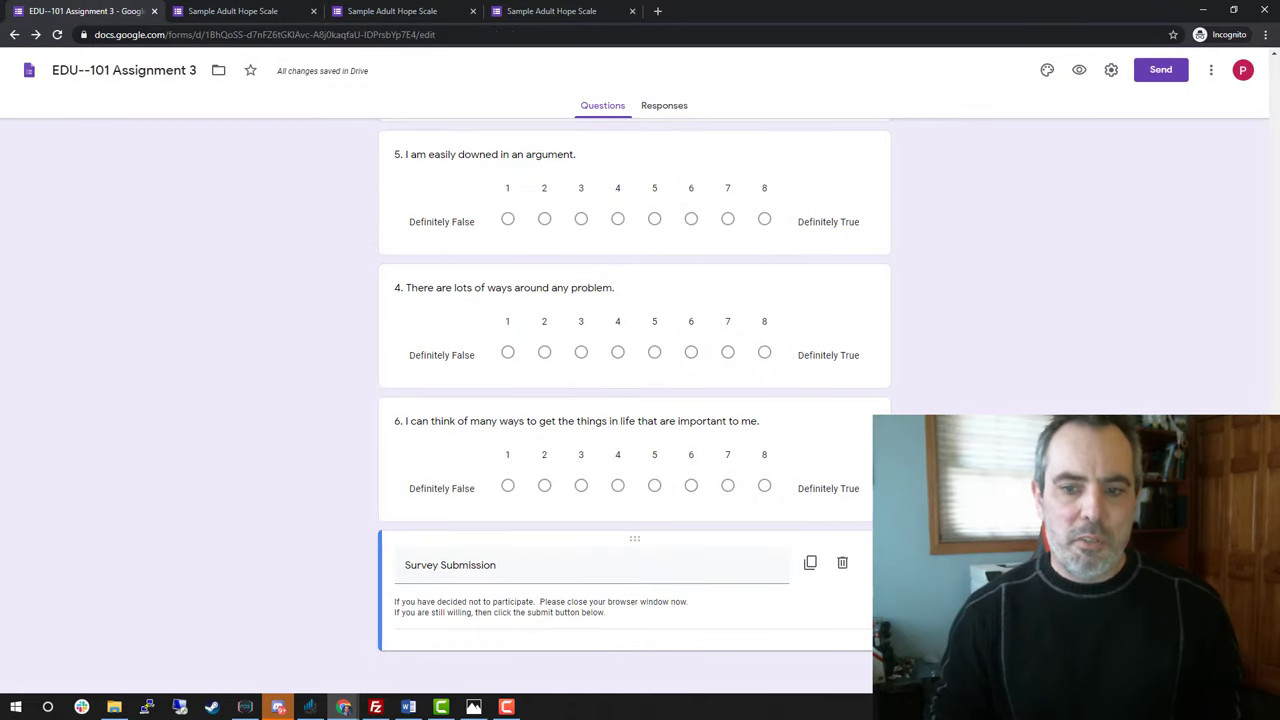
- Add a final section titled 'Last Chance' containing the Survey Submission block
{"action": "left_click", "coordinate": [912, 655]}
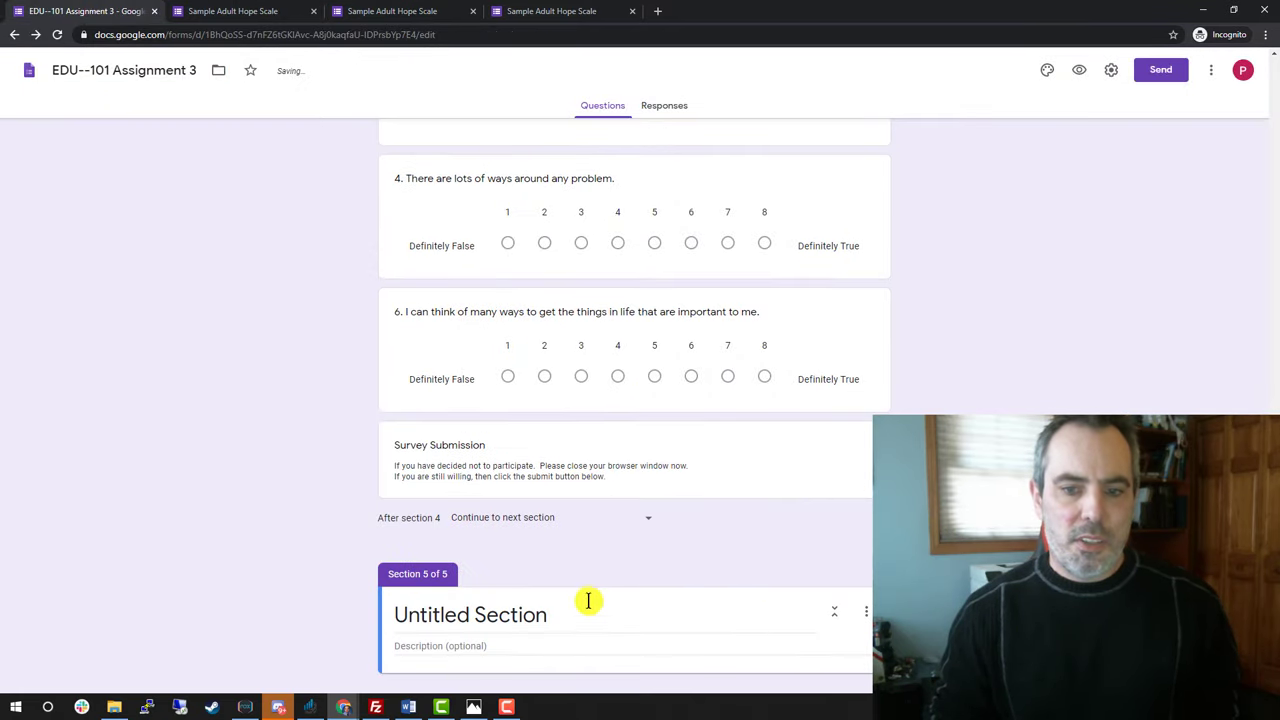
{"action": "left_click_drag", "start_coordinate": [629, 431], "coordinate": [620, 580]}
{"action": "left_click", "coordinate": [497, 506]}
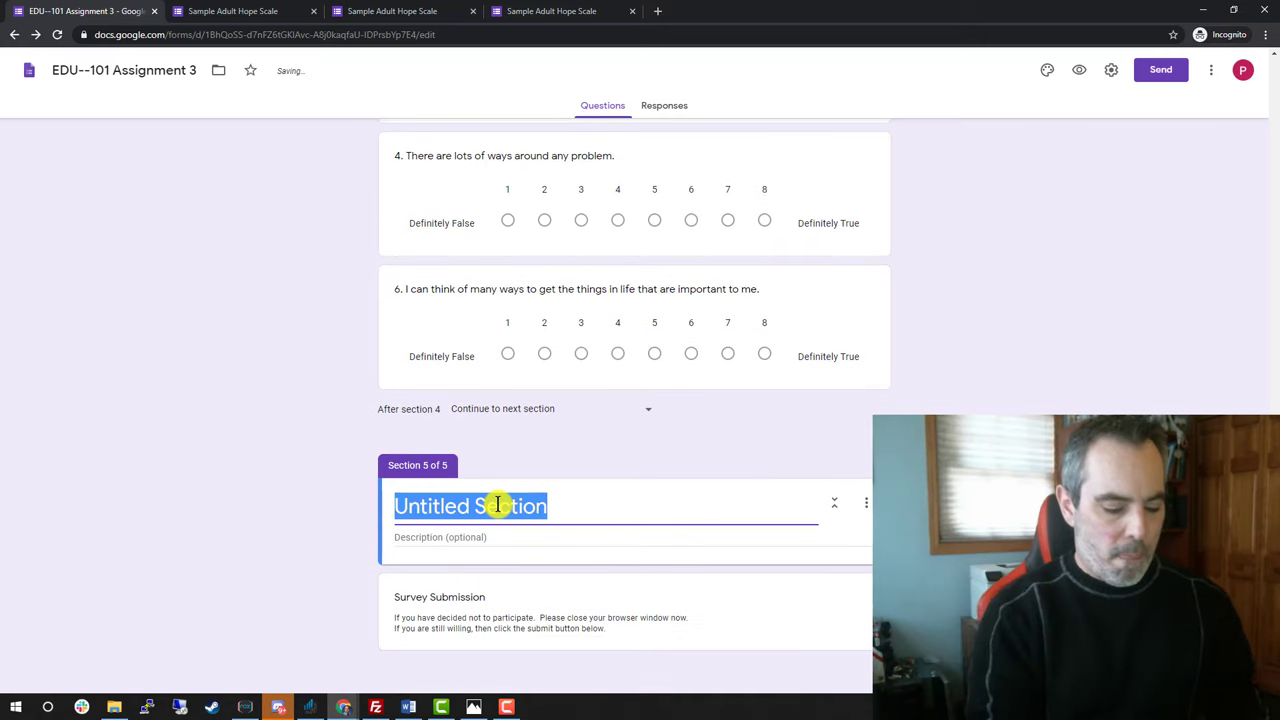
{"action": "type", "text": "Last Char"}
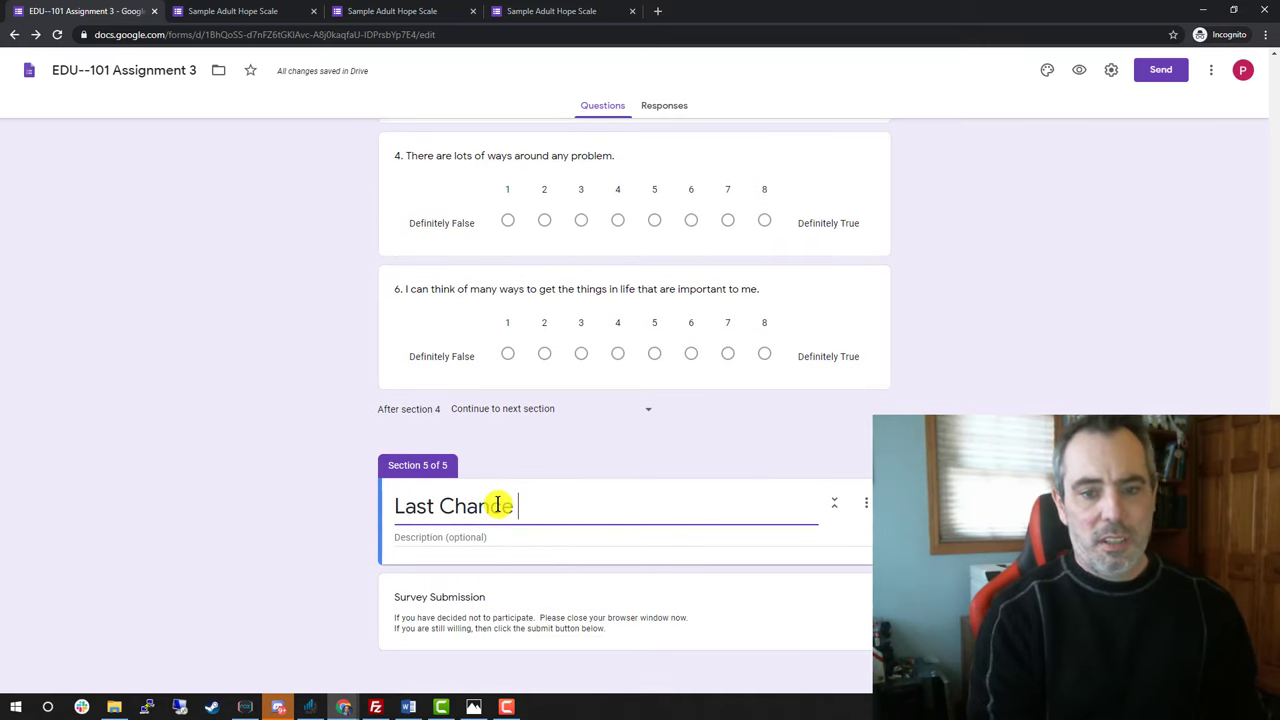
{"action": "left_click", "coordinate": [1077, 69]}
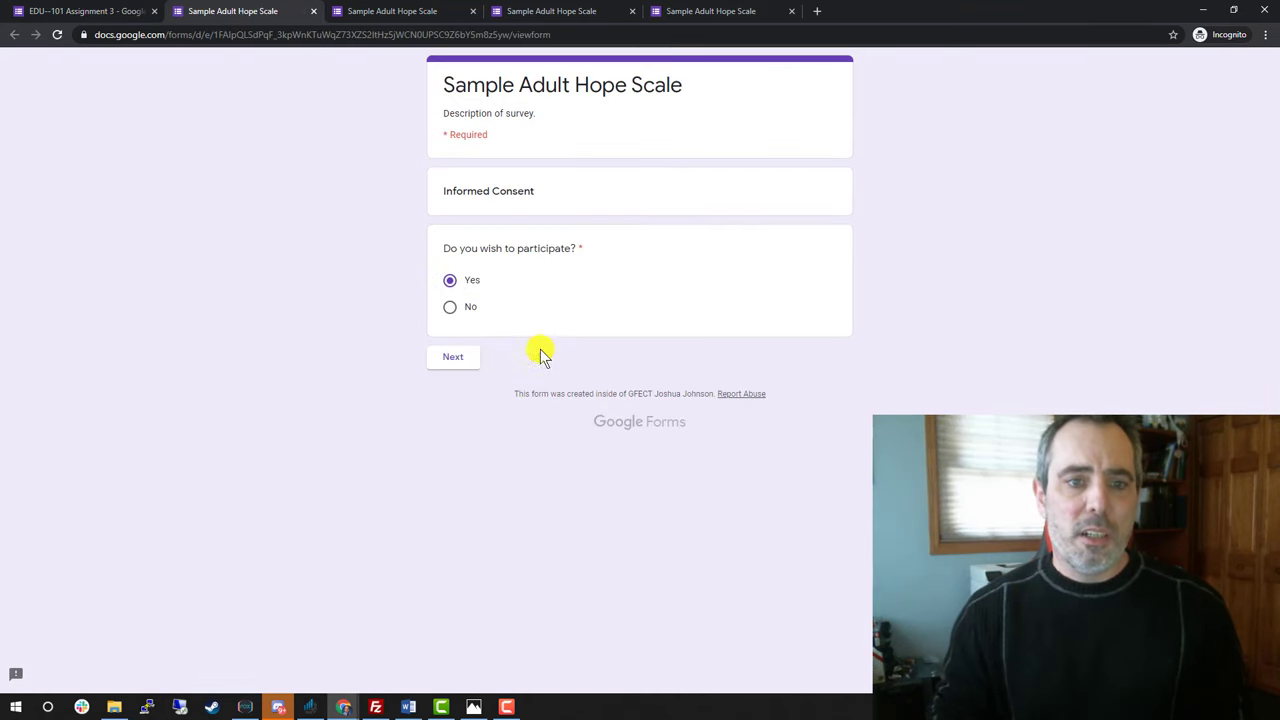
{"action": "left_click", "coordinate": [460, 358]}
{"action": "scroll", "coordinate": [560, 630], "scroll_direction": "down", "scroll_amount": 2}
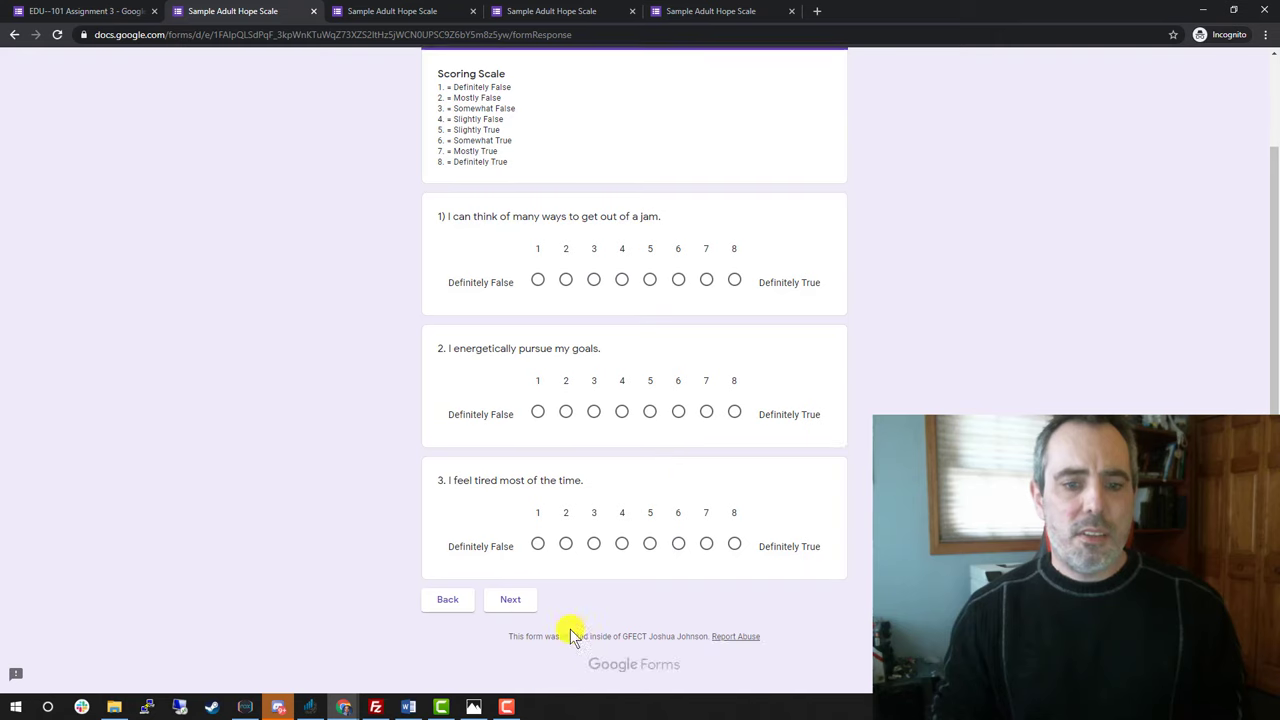
{"action": "left_click", "coordinate": [510, 599]}
{"action": "left_click", "coordinate": [512, 563]}
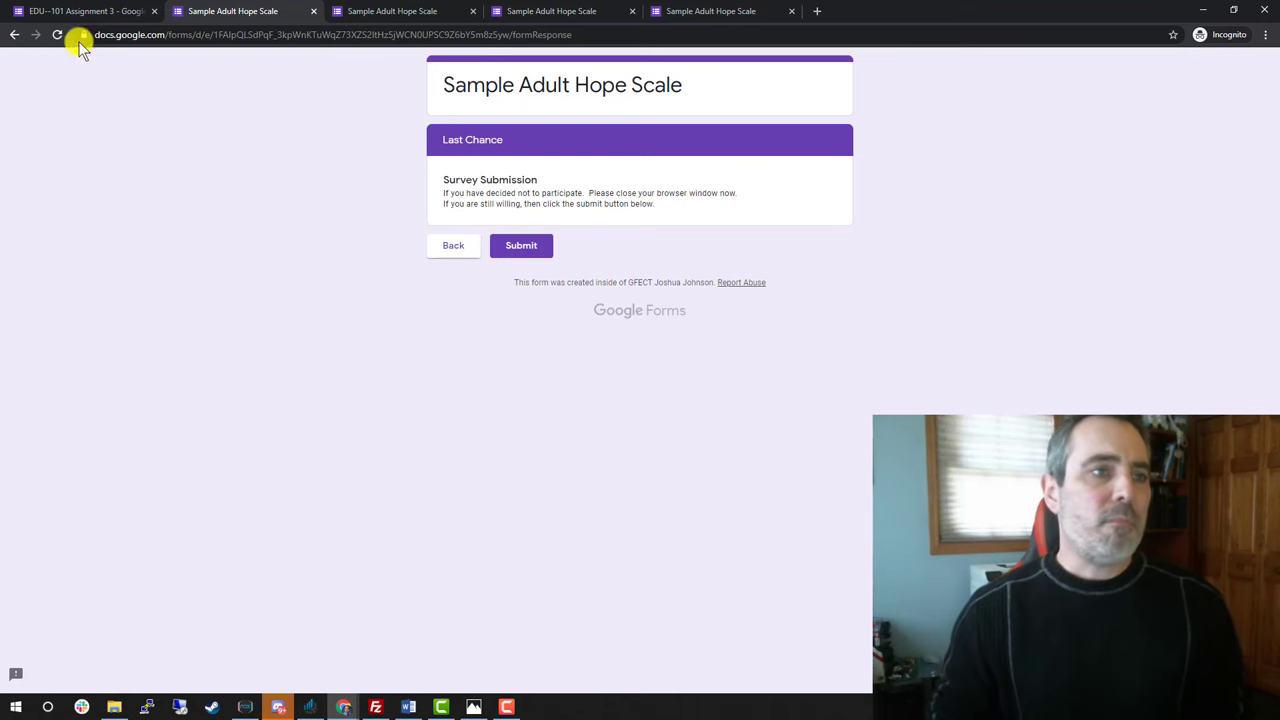
{"action": "left_click", "coordinate": [94, 12]}
- Switch on Required for question 5, 'I am easily downed in an argument'
{"action": "scroll", "coordinate": [473, 533], "scroll_direction": "up", "scroll_amount": 15}
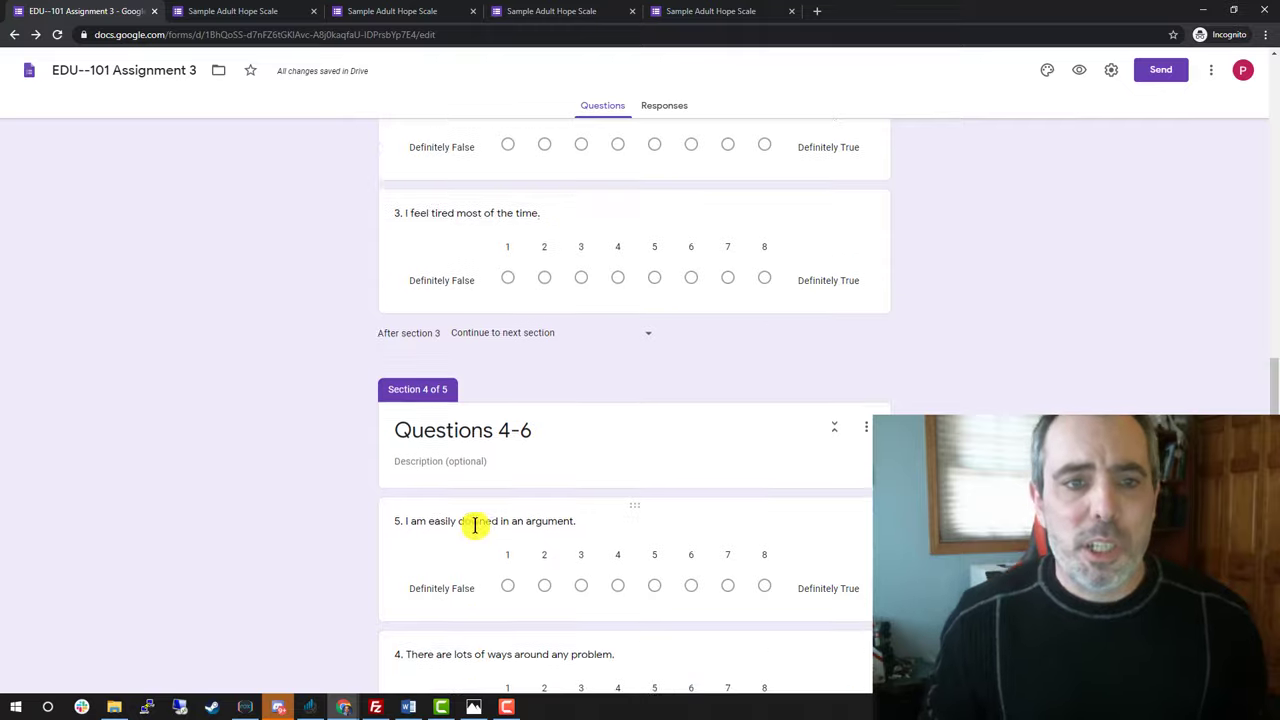
{"action": "scroll", "coordinate": [465, 513], "scroll_direction": "up", "scroll_amount": 3}
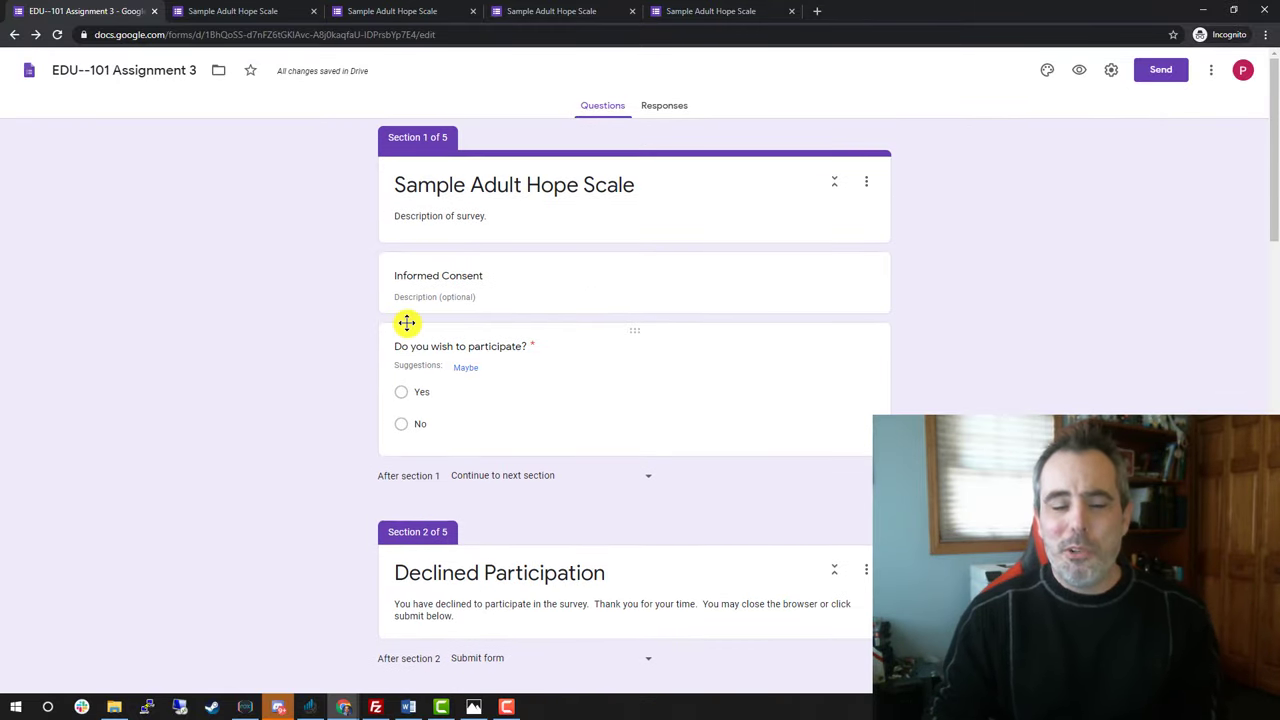
{"action": "scroll", "coordinate": [437, 434], "scroll_direction": "down", "scroll_amount": 2}
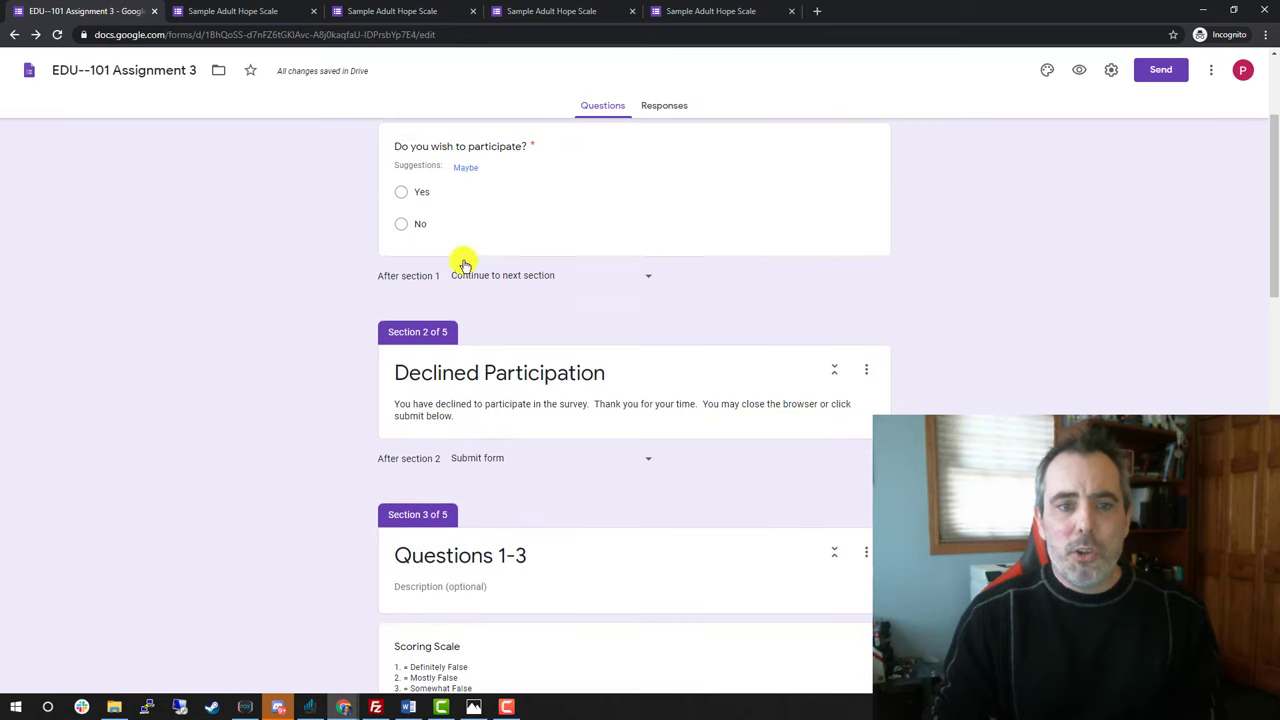
{"action": "scroll", "coordinate": [510, 400], "scroll_direction": "down", "scroll_amount": 1}
{"action": "scroll", "coordinate": [455, 215], "scroll_direction": "up", "scroll_amount": 1}
{"action": "scroll", "coordinate": [605, 412], "scroll_direction": "down", "scroll_amount": 1}
{"action": "scroll", "coordinate": [520, 380], "scroll_direction": "down", "scroll_amount": 1}
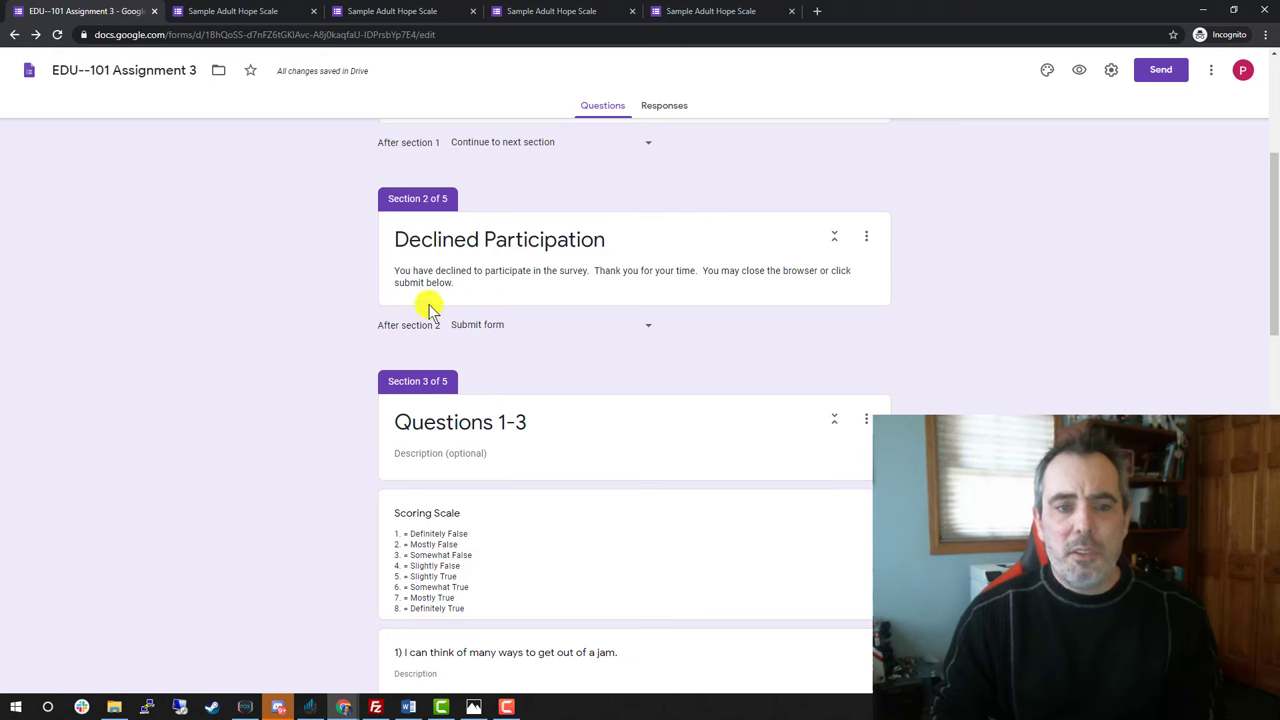
{"action": "scroll", "coordinate": [510, 325], "scroll_direction": "down", "scroll_amount": 4}
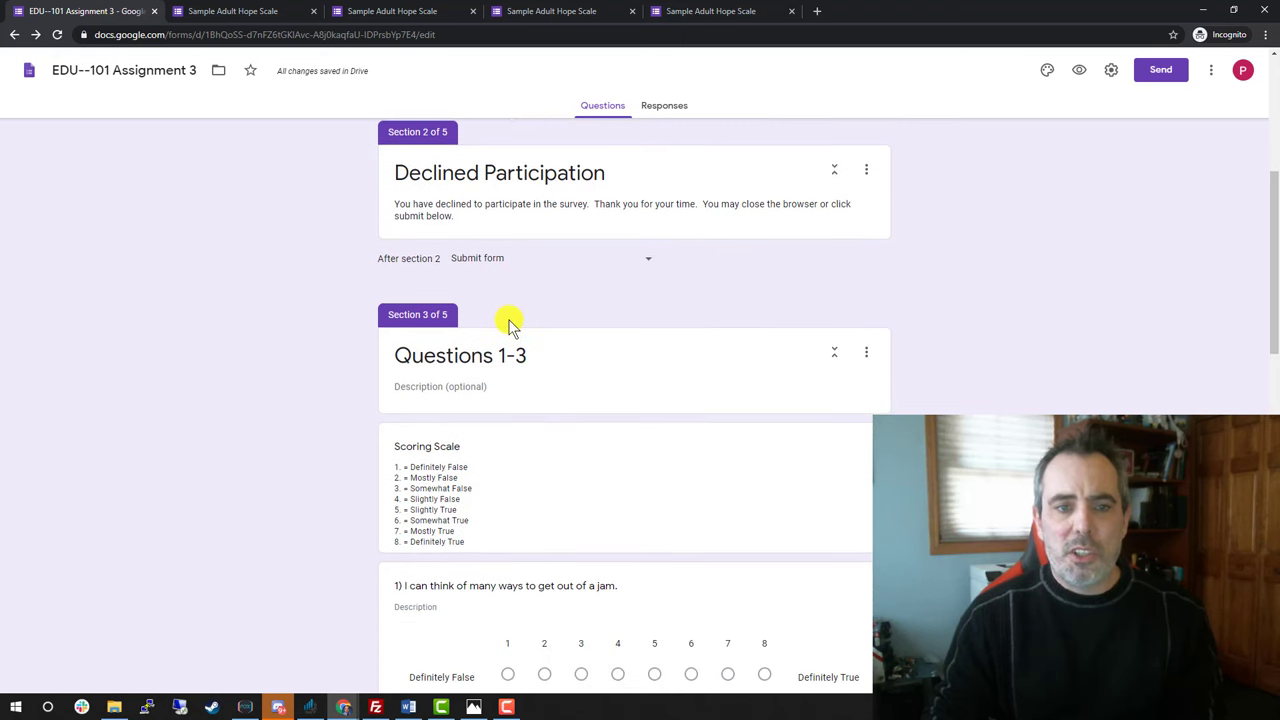
{"action": "scroll", "coordinate": [537, 441], "scroll_direction": "down", "scroll_amount": 1}
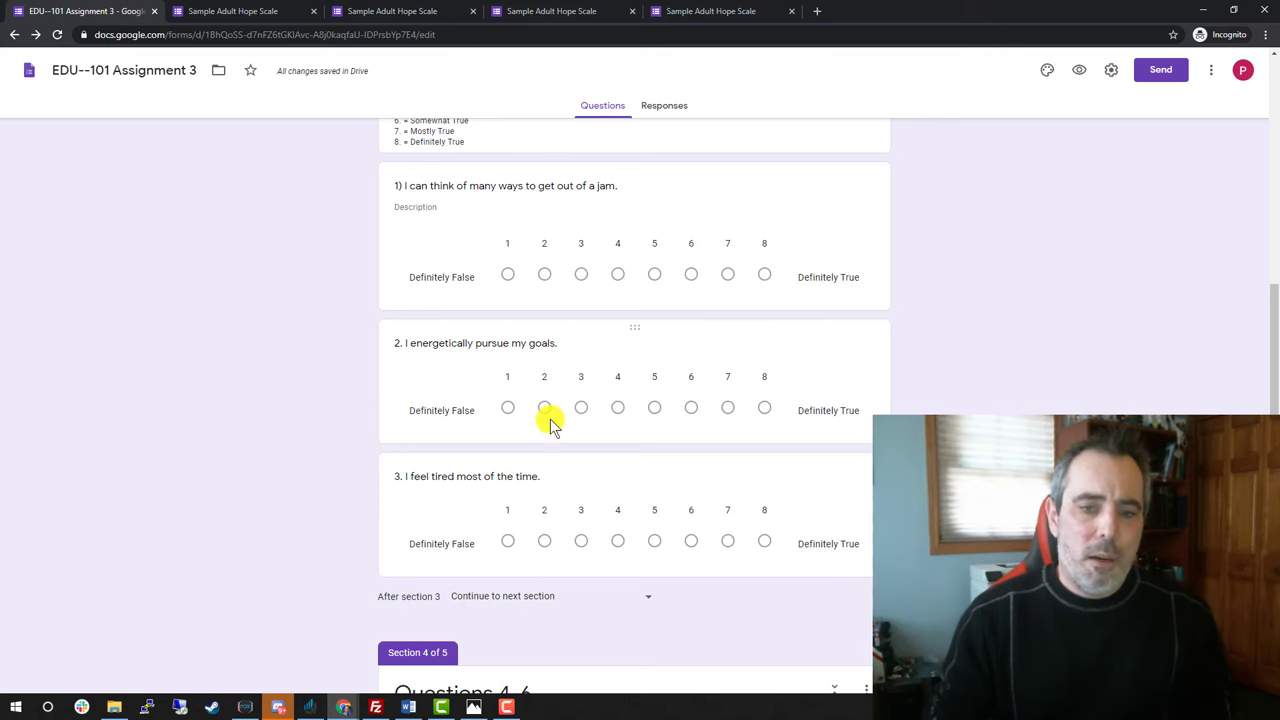
{"action": "scroll", "coordinate": [608, 430], "scroll_direction": "down", "scroll_amount": 6}
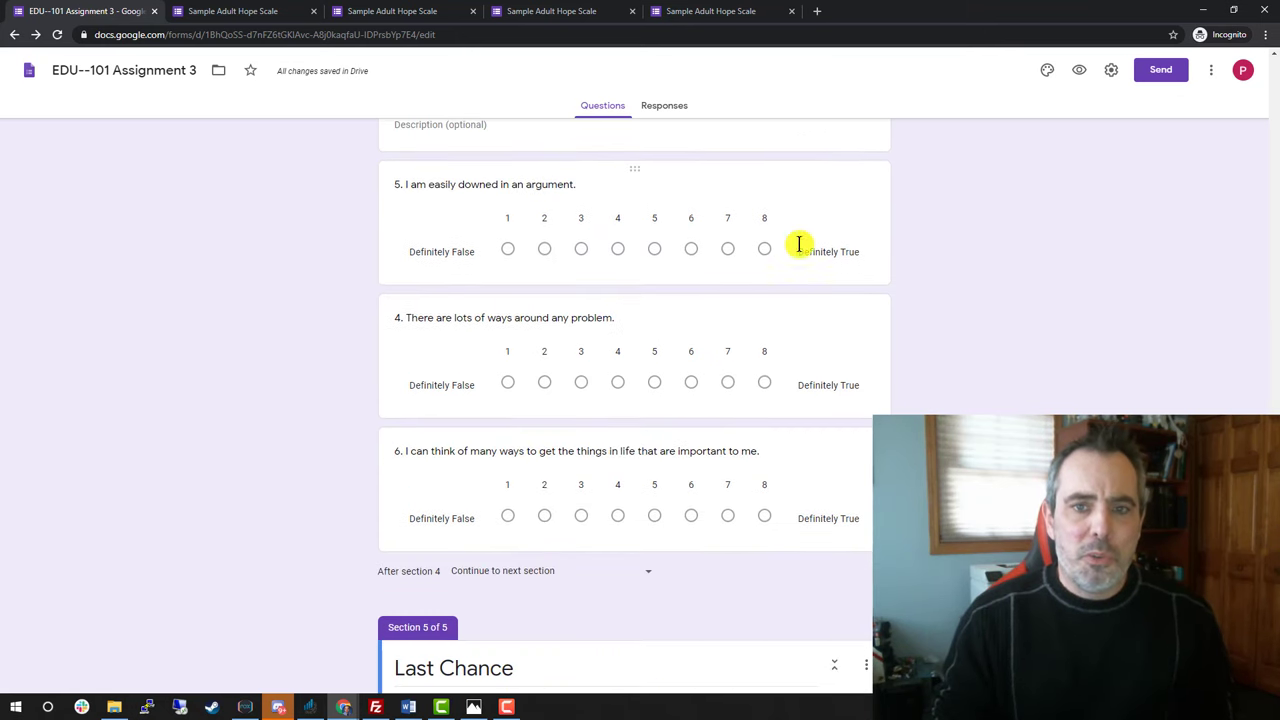
{"action": "left_click", "coordinate": [800, 194]}
{"action": "left_click", "coordinate": [836, 369]}
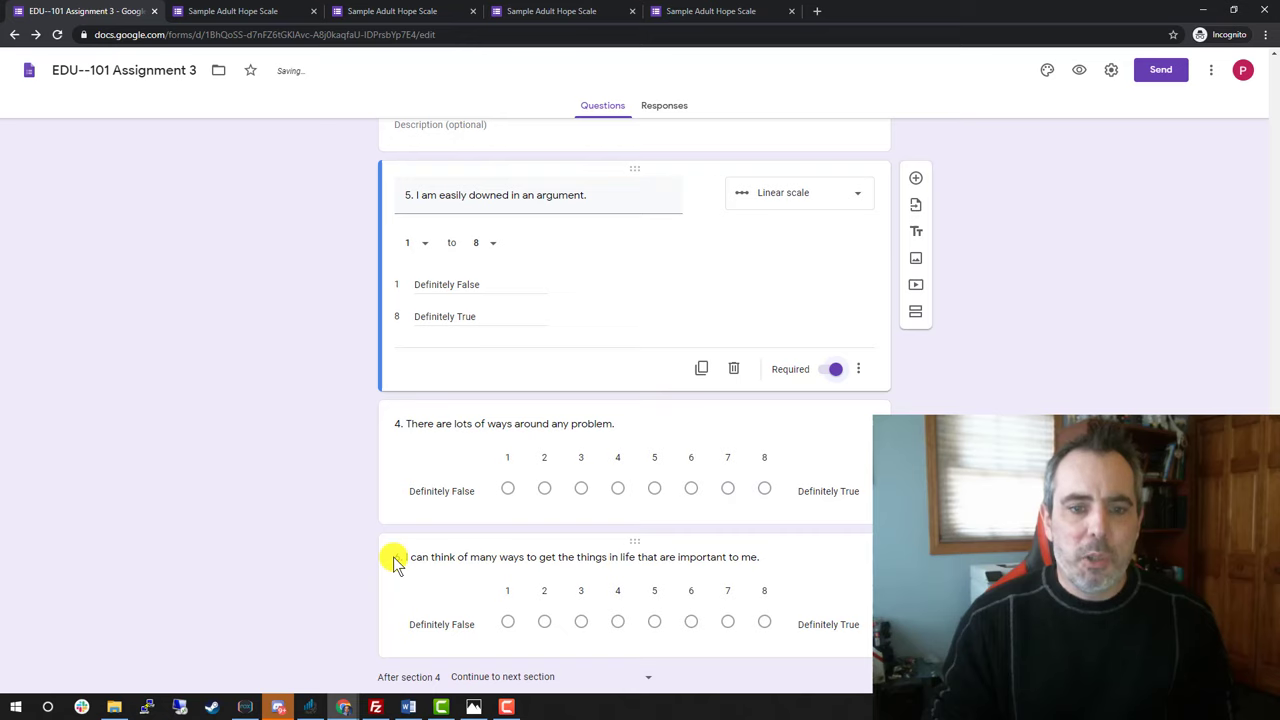
{"action": "scroll", "coordinate": [390, 555], "scroll_direction": "down", "scroll_amount": 3}
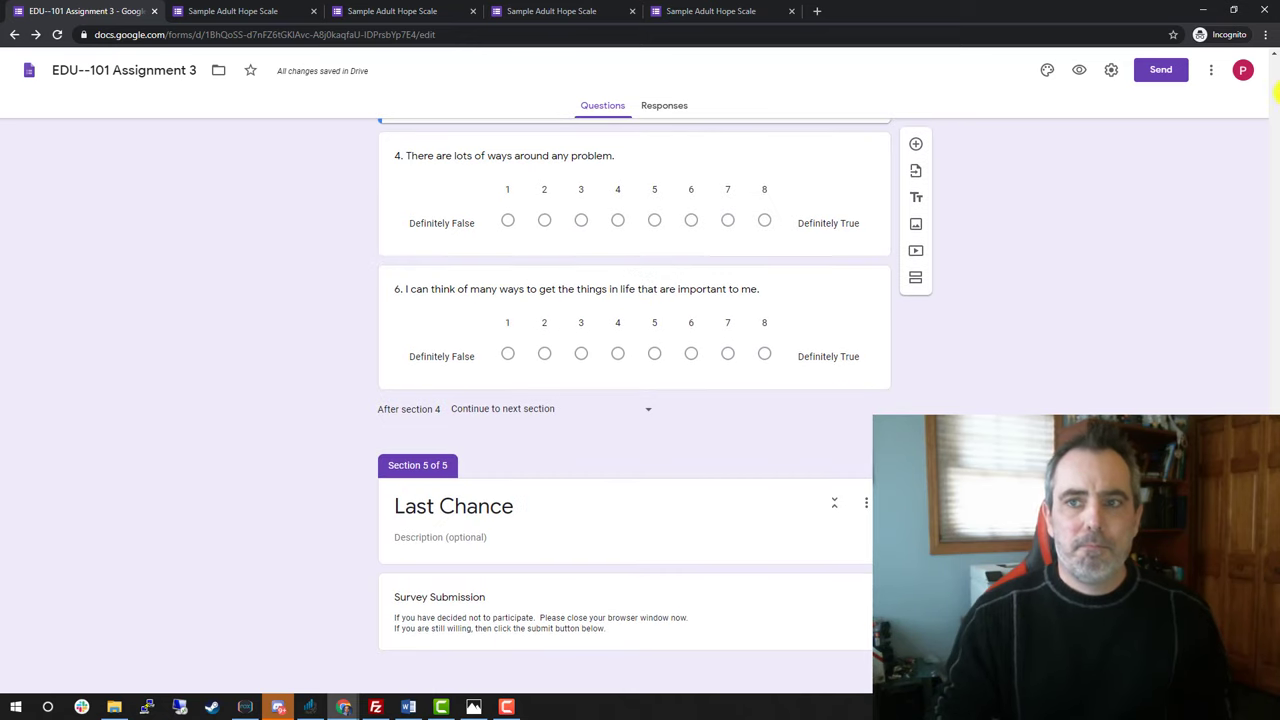